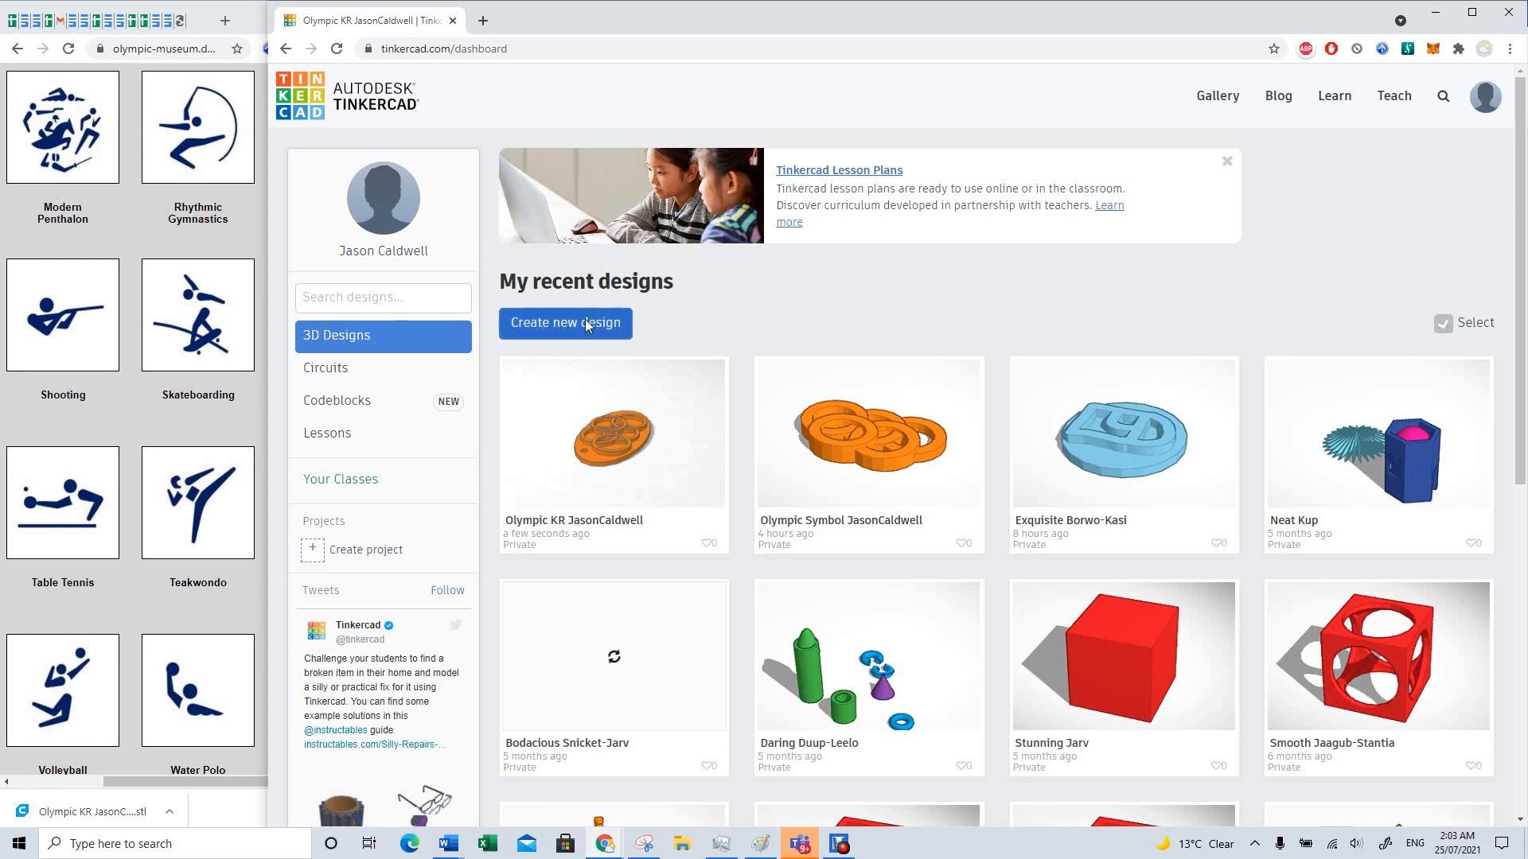
Step: Create a new 3D design
{"action": "left_click", "coordinate": [584, 323]}
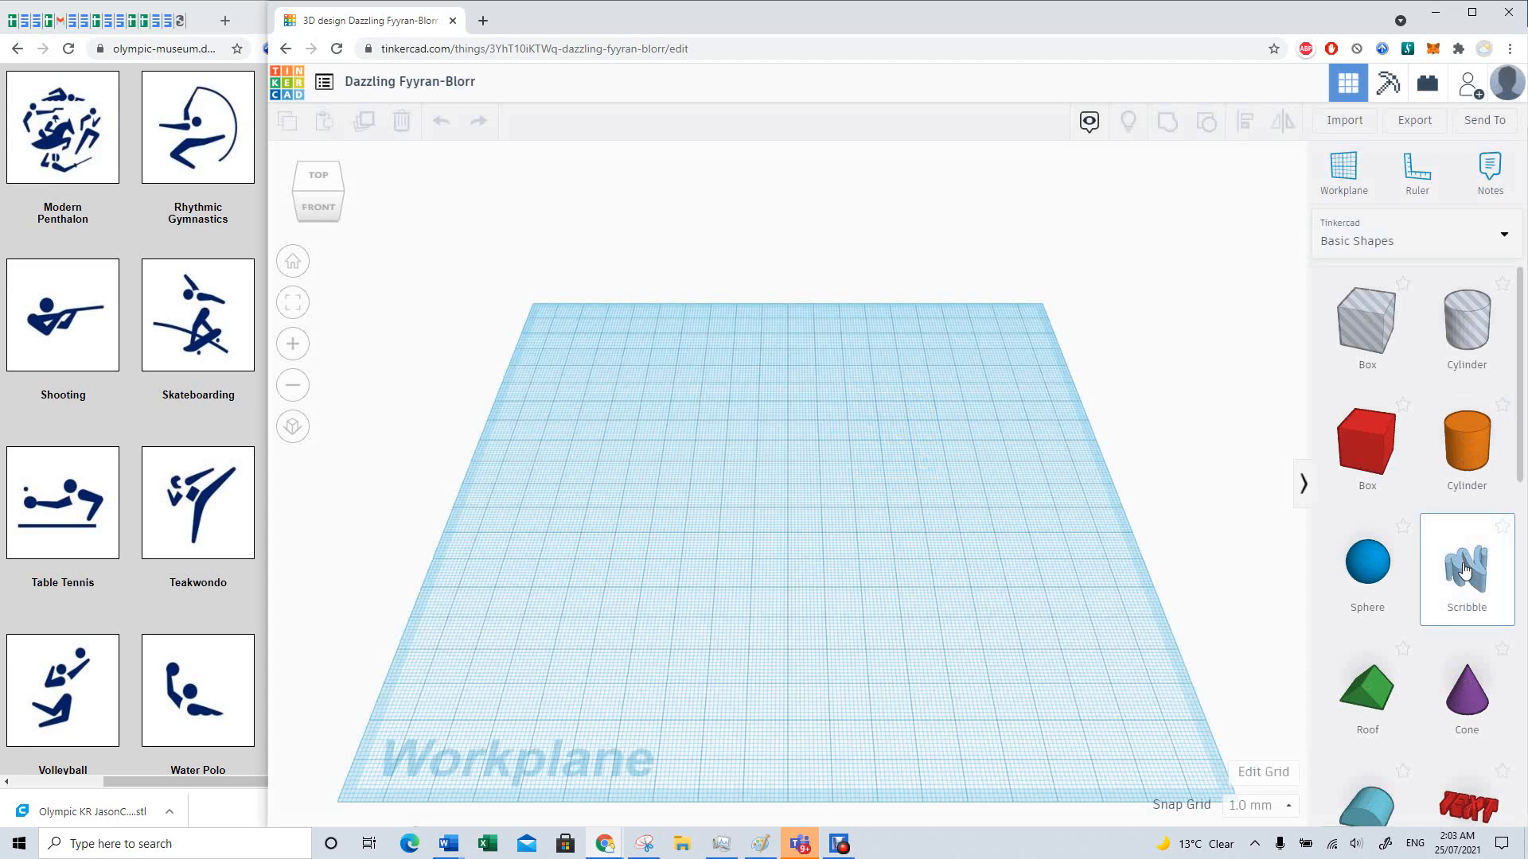
Step: Place a Scribble shape on the workplane, fill its sketch with a long looping freehand practice line and finish the drawing
{"action": "mouse_move", "coordinate": [1464, 569]}
{"action": "left_mouse_down"}
{"action": "mouse_move", "coordinate": [1176, 480]}
{"action": "mouse_move", "coordinate": [843, 465]}
{"action": "mouse_move", "coordinate": [703, 514]}
{"action": "left_mouse_up"}
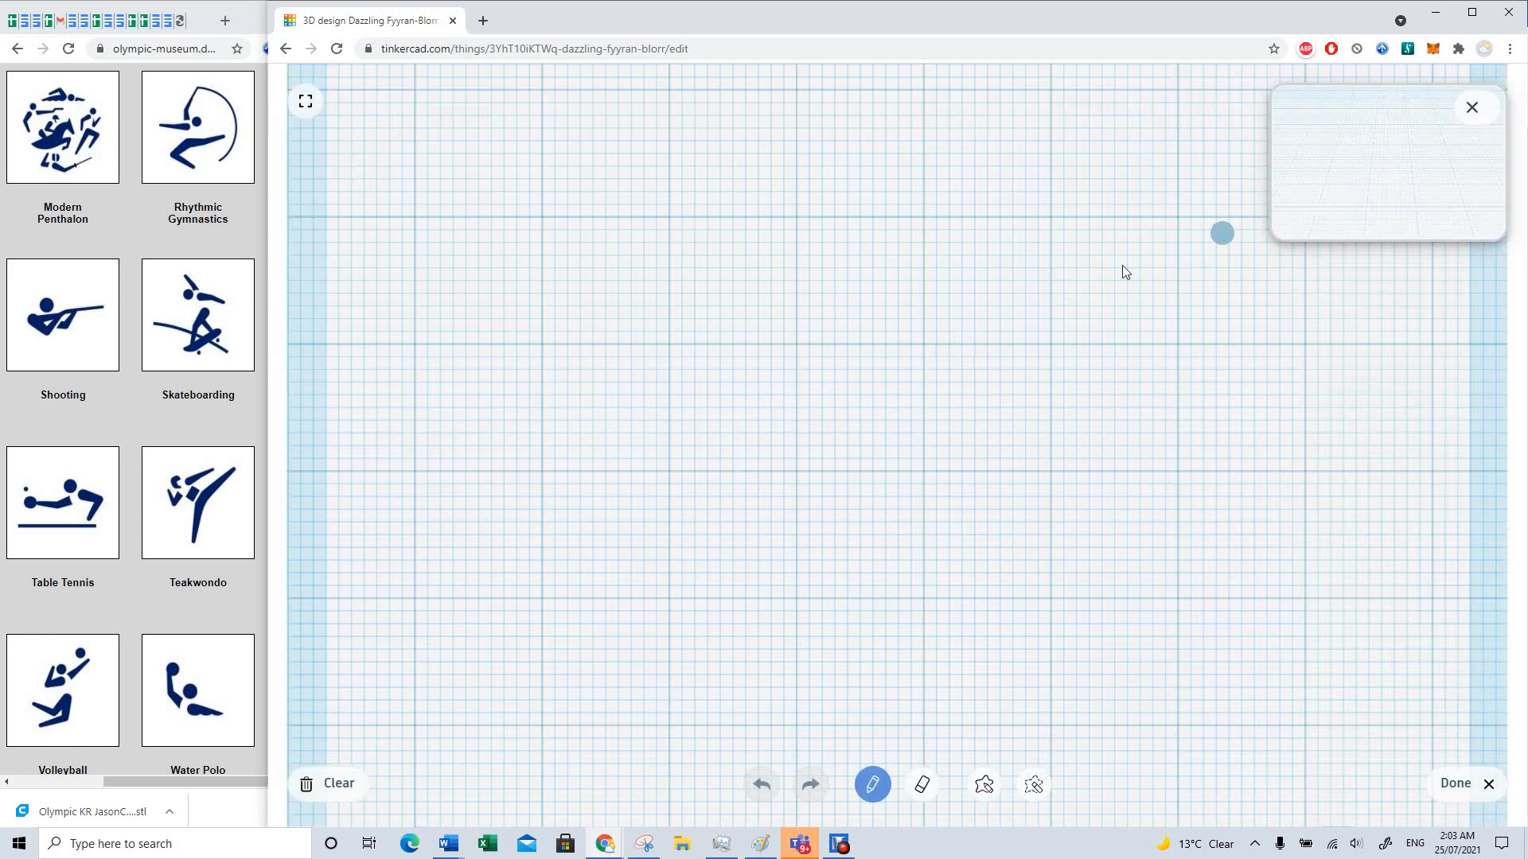
{"action": "left_click", "coordinate": [609, 491]}
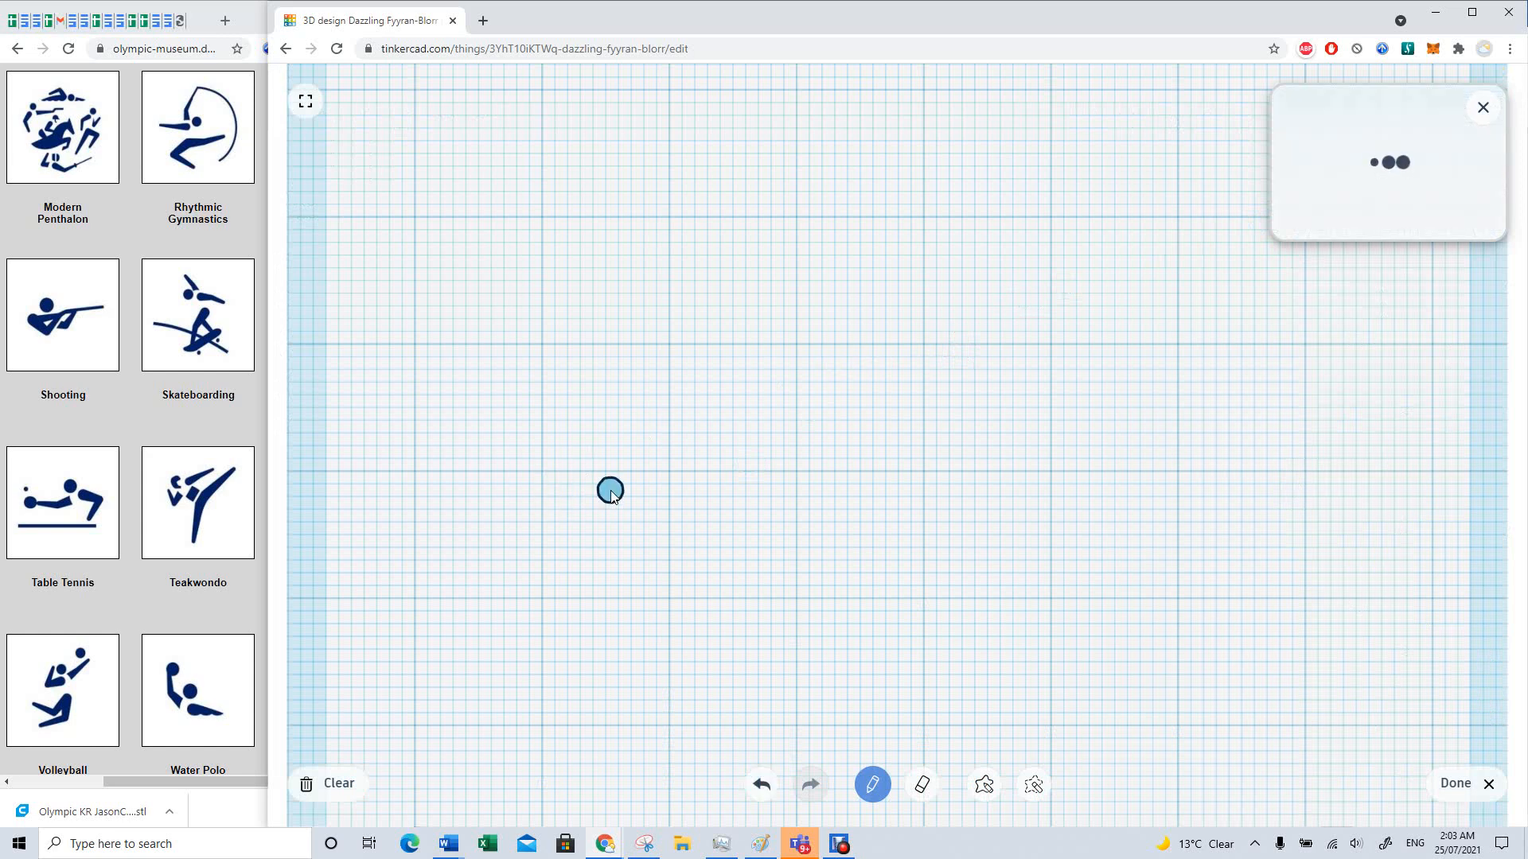
{"action": "mouse_move", "coordinate": [609, 490]}
{"action": "left_mouse_down"}
{"action": "mouse_move", "coordinate": [682, 559]}
{"action": "mouse_move", "coordinate": [703, 415]}
{"action": "mouse_move", "coordinate": [590, 453]}
{"action": "mouse_move", "coordinate": [607, 384]}
{"action": "mouse_move", "coordinate": [743, 342]}
{"action": "left_mouse_up"}
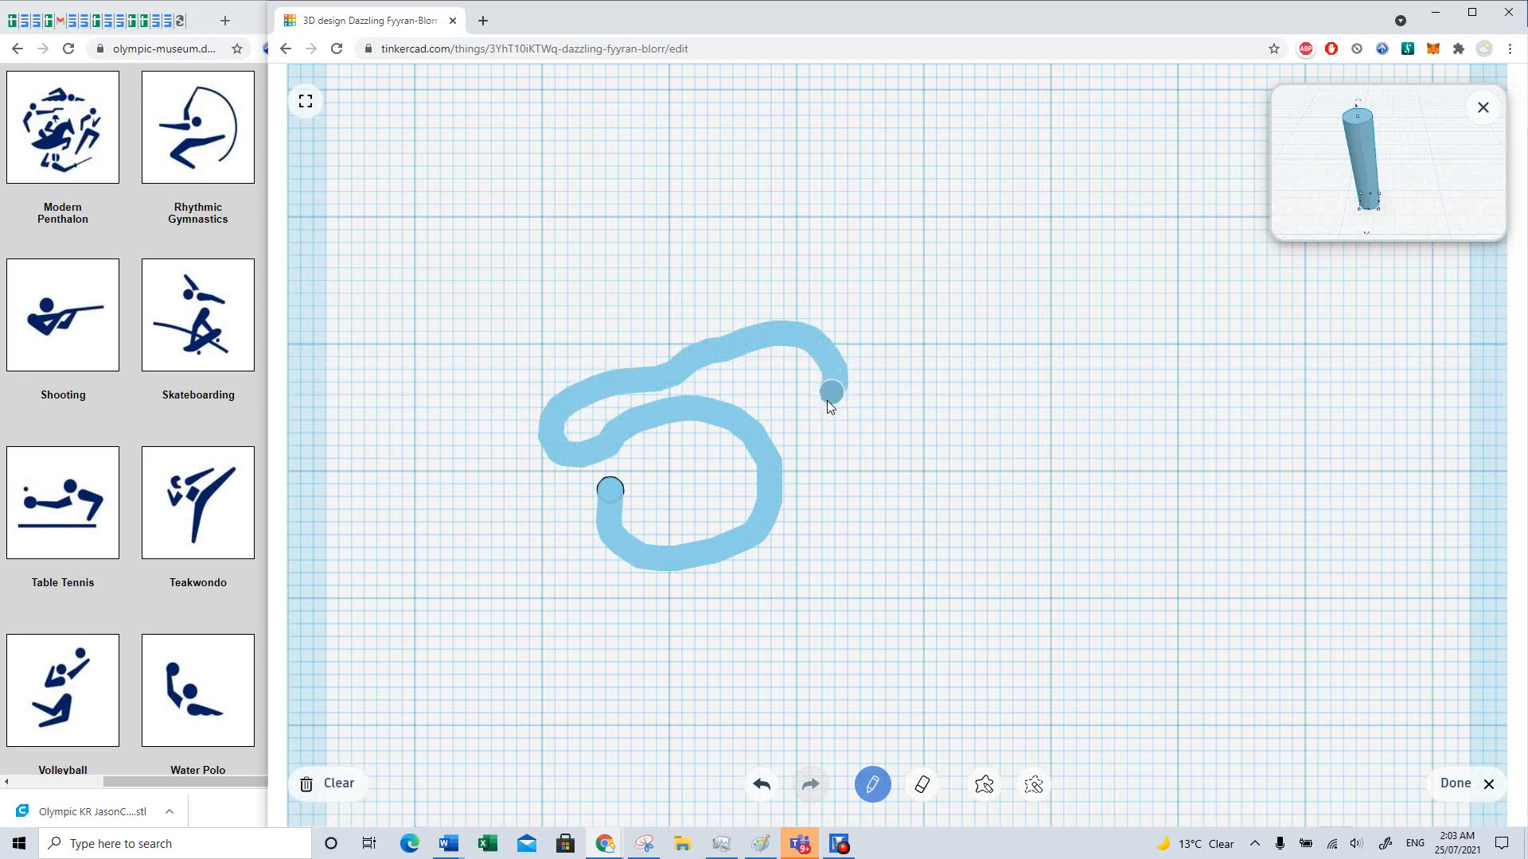
{"action": "left_click_drag", "start_coordinate": [828, 401], "coordinate": [844, 446]}
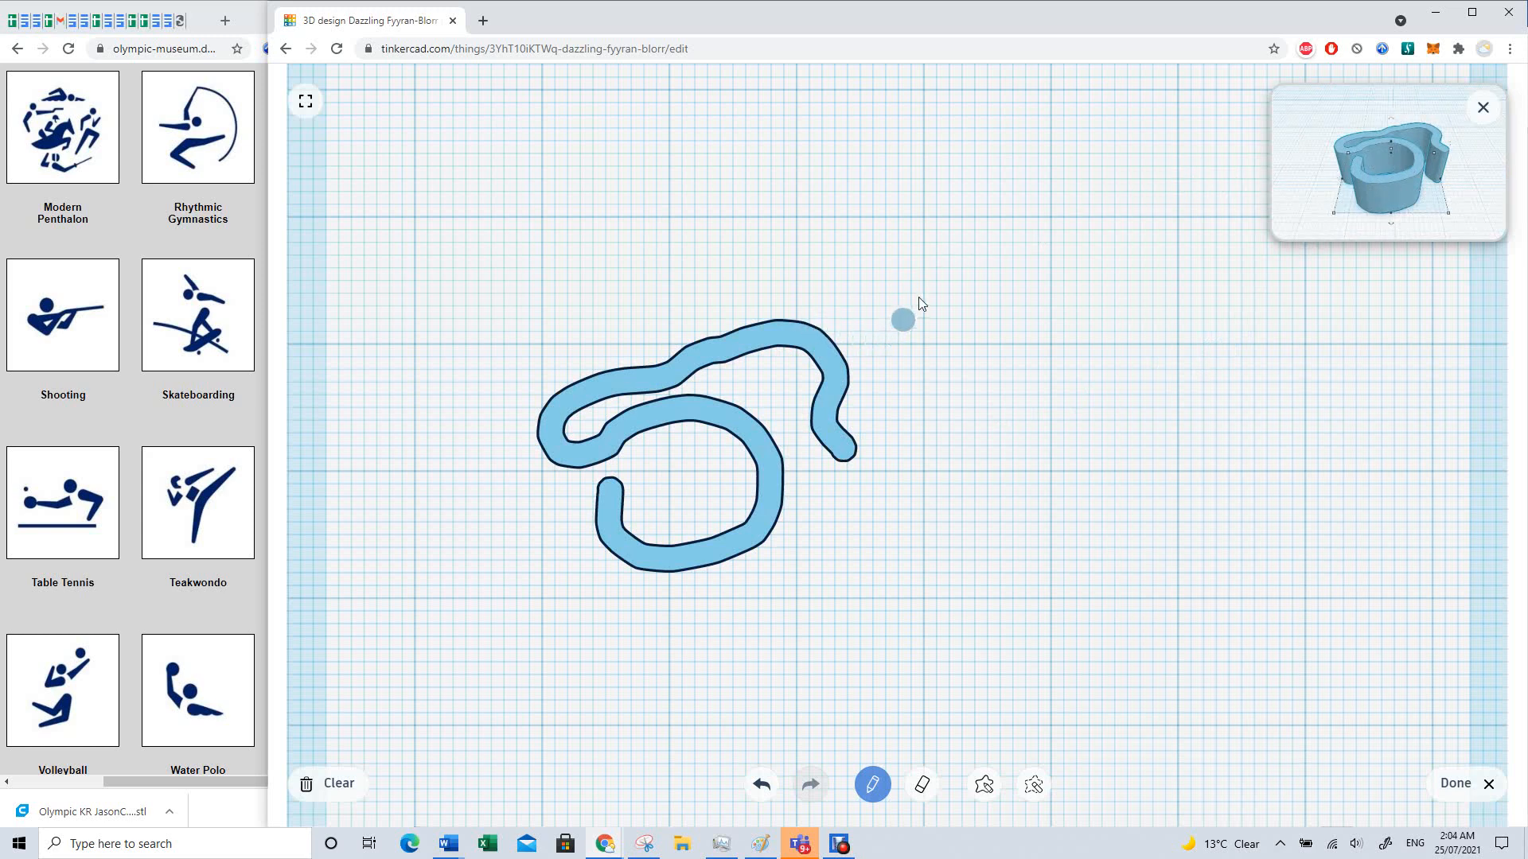
{"action": "left_click_drag", "start_coordinate": [918, 317], "coordinate": [953, 314]}
{"action": "mouse_move", "coordinate": [844, 265]}
{"action": "left_mouse_down"}
{"action": "mouse_move", "coordinate": [970, 230]}
{"action": "mouse_move", "coordinate": [919, 193]}
{"action": "mouse_move", "coordinate": [796, 238]}
{"action": "mouse_move", "coordinate": [859, 309]}
{"action": "left_mouse_up"}
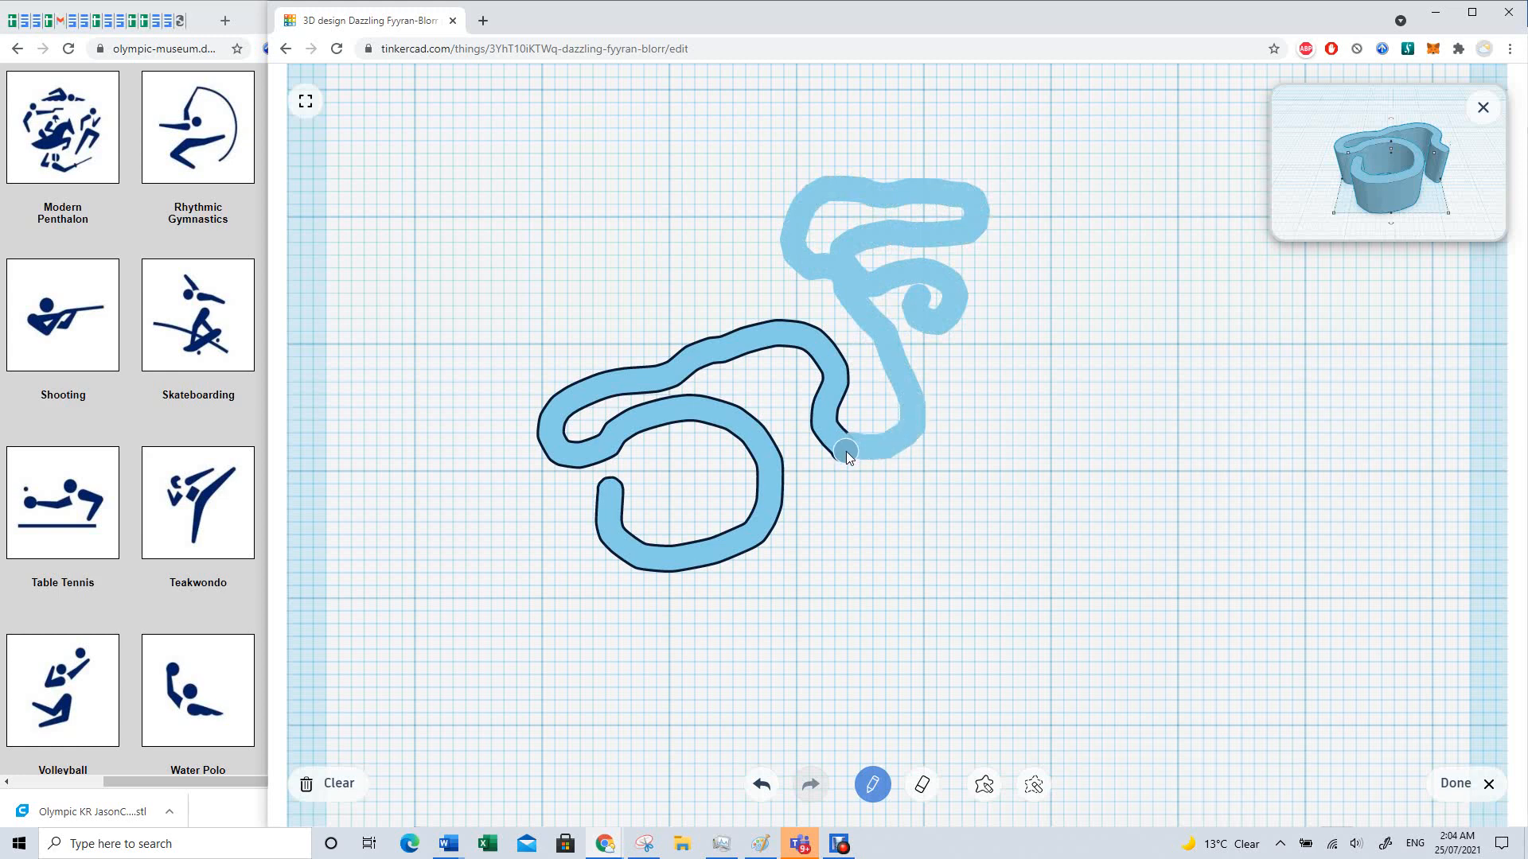
{"action": "left_click_drag", "start_coordinate": [846, 451], "coordinate": [846, 452]}
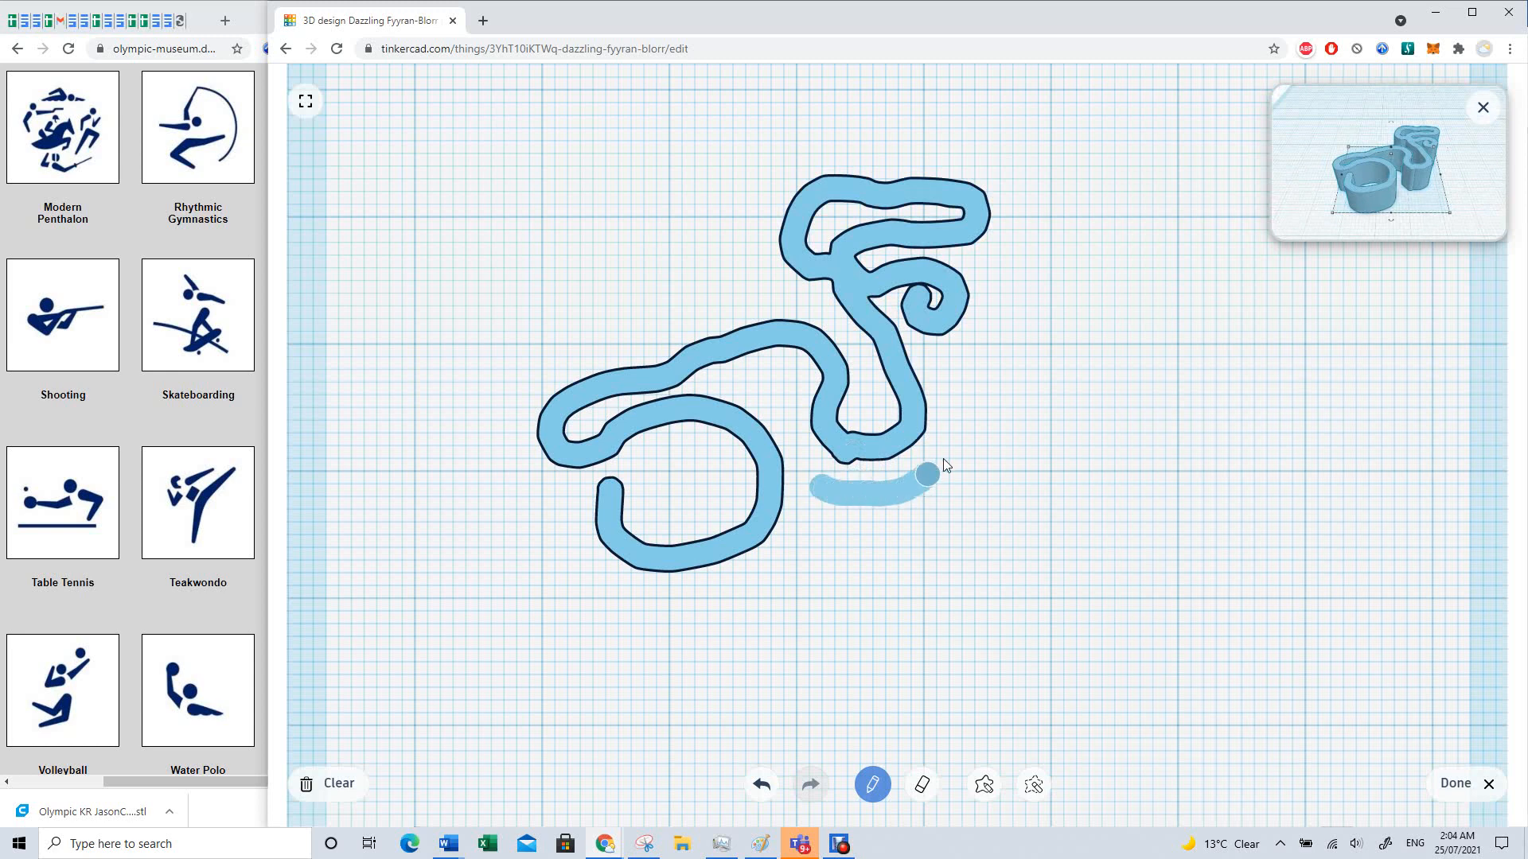
{"action": "mouse_move", "coordinate": [952, 380]}
{"action": "left_mouse_down"}
{"action": "mouse_move", "coordinate": [1022, 346]}
{"action": "mouse_move", "coordinate": [1068, 412]}
{"action": "left_mouse_up"}
{"action": "mouse_move", "coordinate": [1060, 486]}
{"action": "left_mouse_down"}
{"action": "mouse_move", "coordinate": [808, 552]}
{"action": "mouse_move", "coordinate": [941, 562]}
{"action": "mouse_move", "coordinate": [901, 617]}
{"action": "left_mouse_up"}
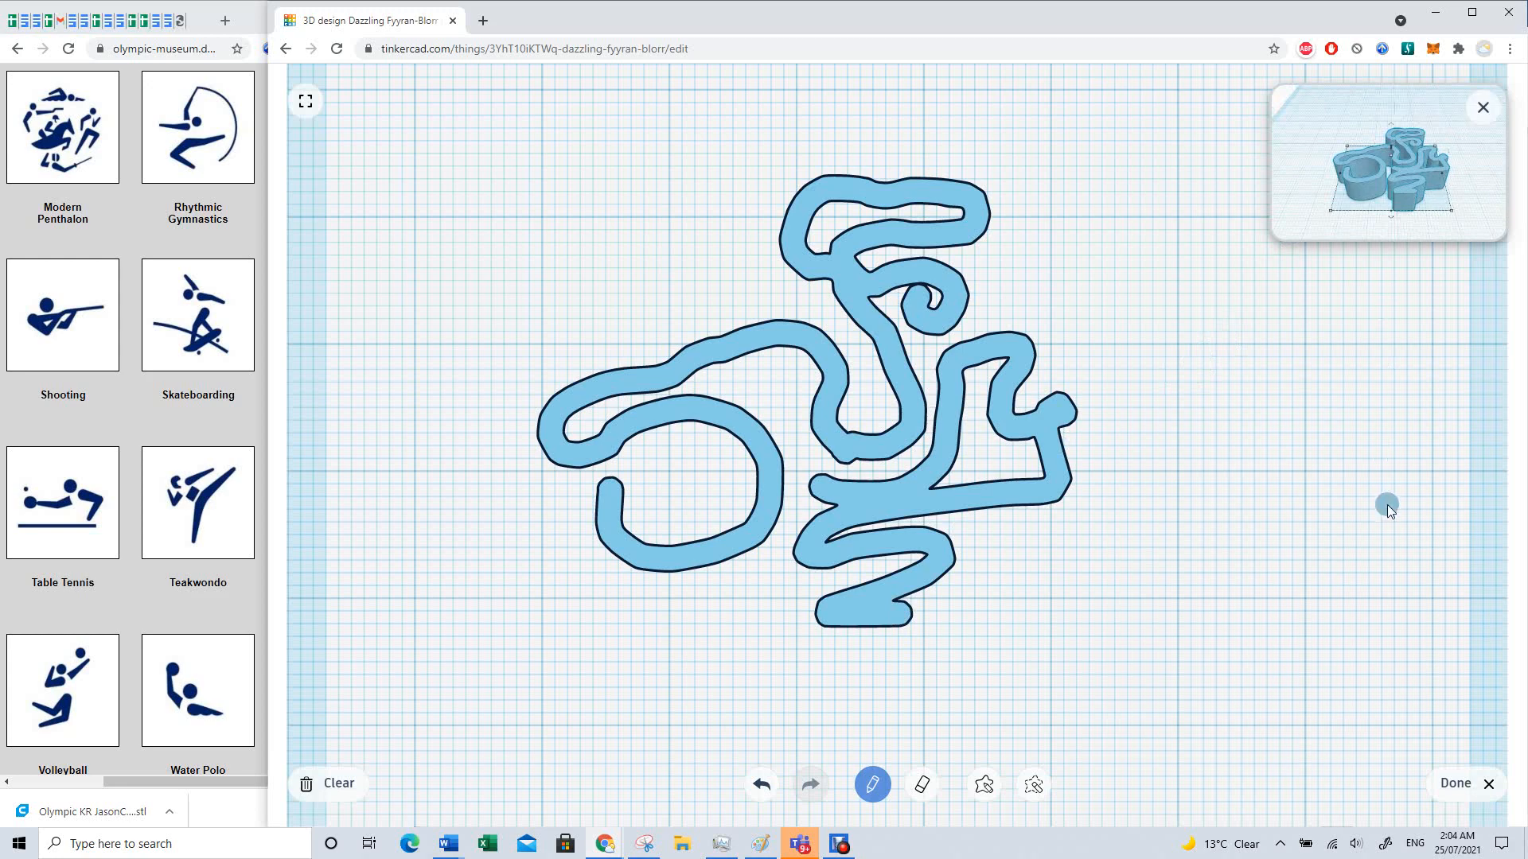
{"action": "left_click", "coordinate": [1486, 792]}
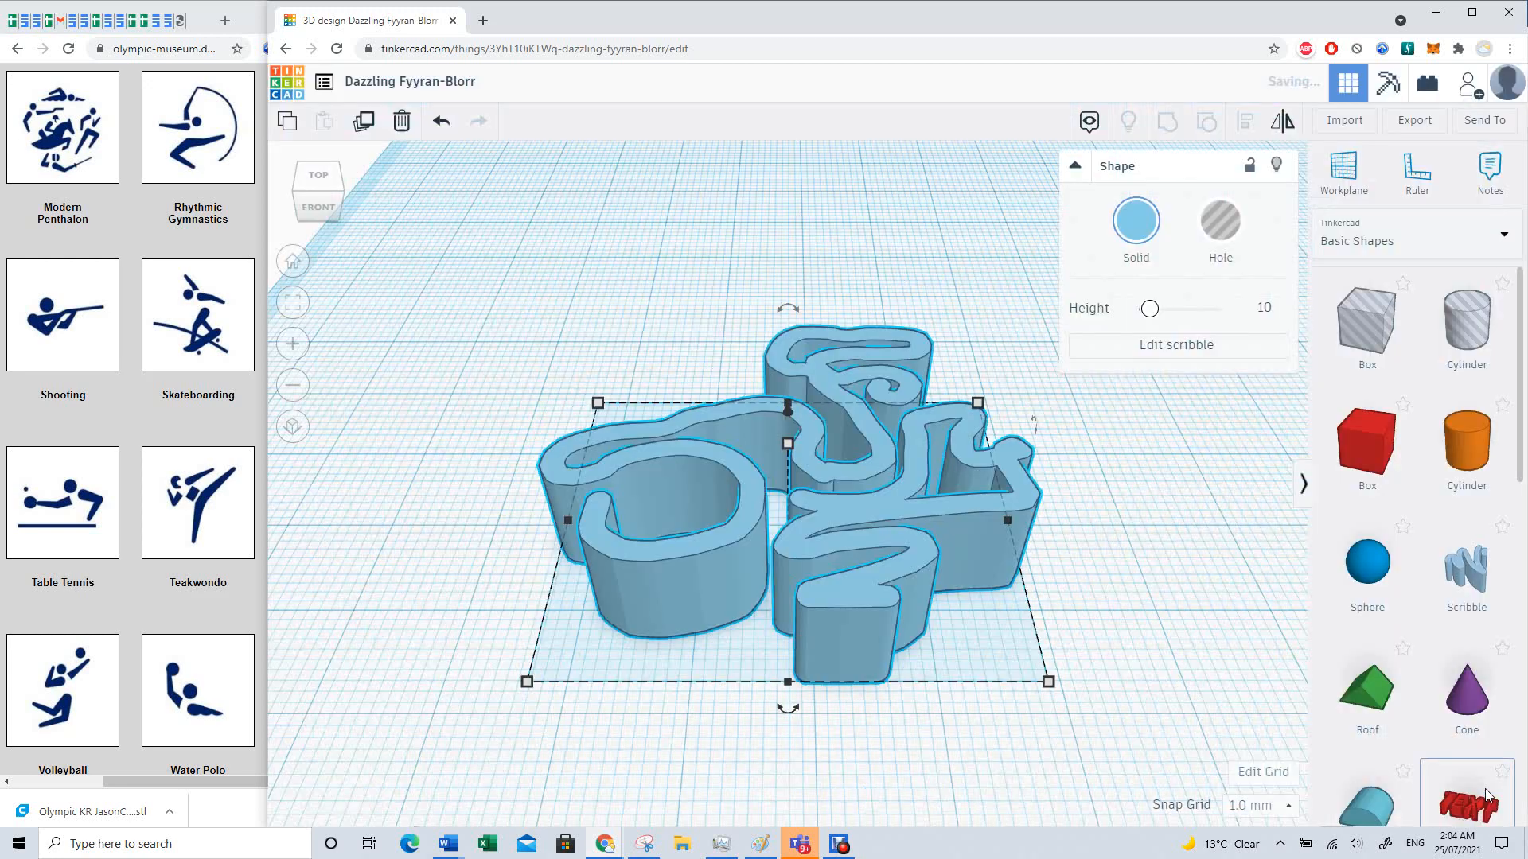
Step: Lower the height of the practice scribble and delete it from the workplane
{"action": "left_click", "coordinate": [1138, 561]}
{"action": "left_click", "coordinate": [847, 536]}
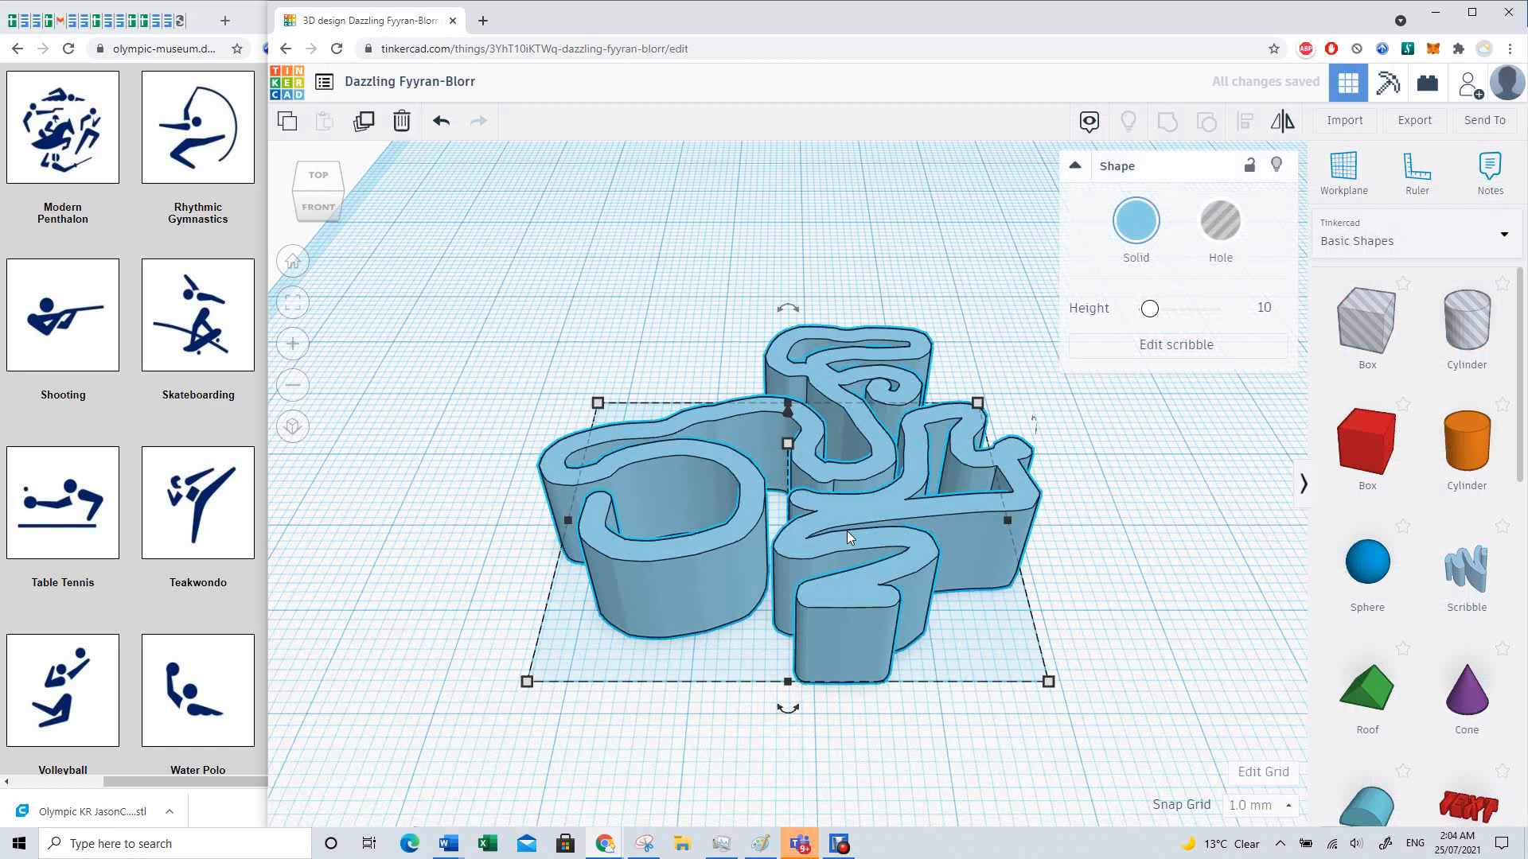
{"action": "left_click", "coordinate": [786, 445]}
{"action": "mouse_move", "coordinate": [786, 447]}
{"action": "left_mouse_down"}
{"action": "mouse_move", "coordinate": [795, 512]}
{"action": "mouse_move", "coordinate": [745, 306]}
{"action": "mouse_move", "coordinate": [784, 410]}
{"action": "mouse_move", "coordinate": [784, 469]}
{"action": "left_mouse_up"}
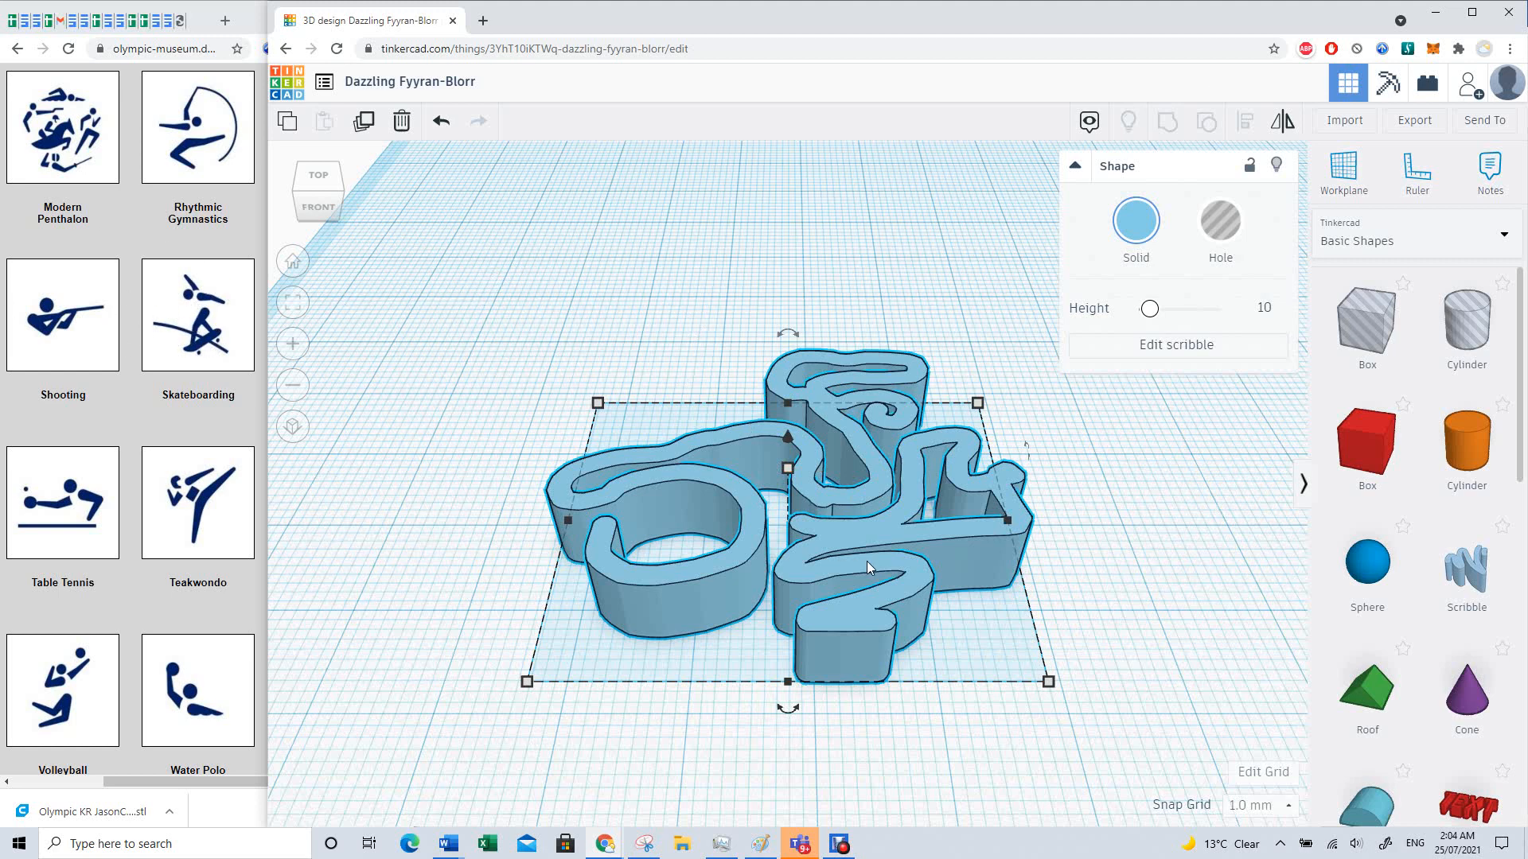
{"action": "key", "text": "Delete"}
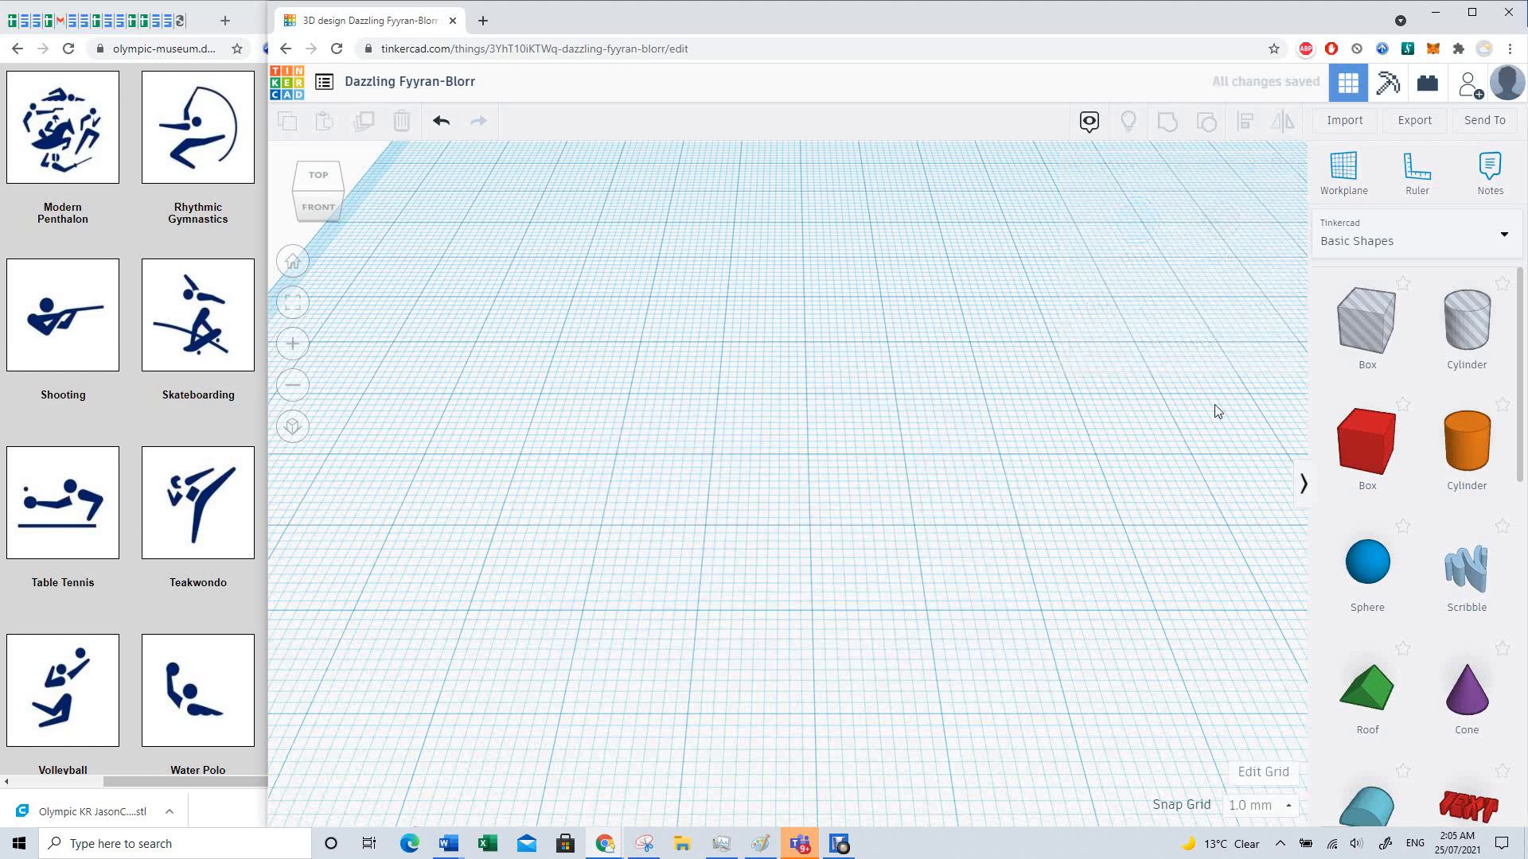
Step: Start a new Scribble shape and draw the skateboarder's thick curved leg with a thinner second leg branching off it
{"action": "left_click_drag", "start_coordinate": [1467, 578], "coordinate": [715, 494]}
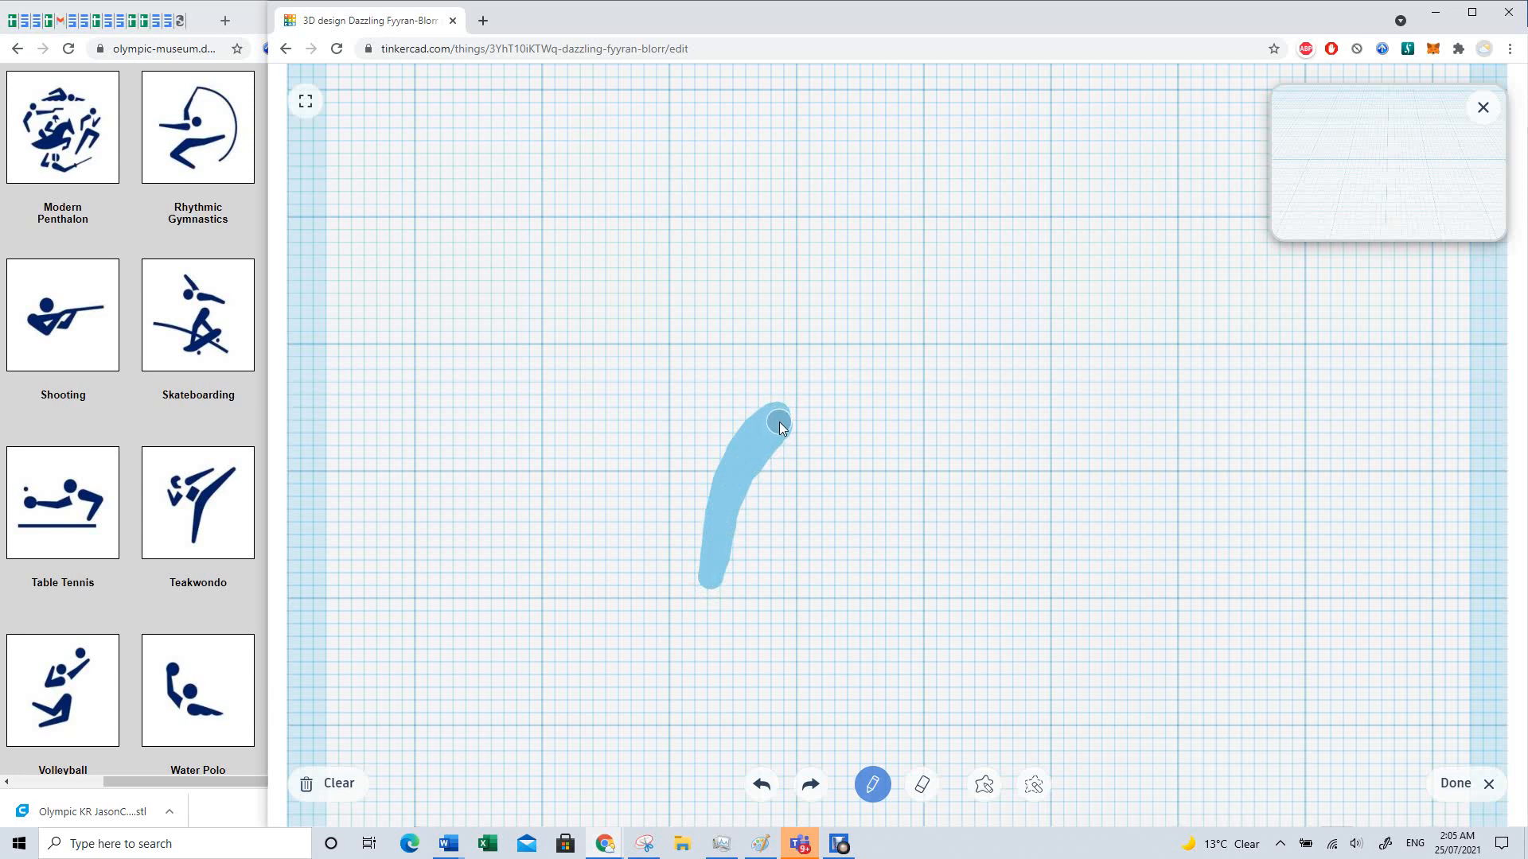
{"action": "left_click_drag", "start_coordinate": [780, 422], "coordinate": [780, 422]}
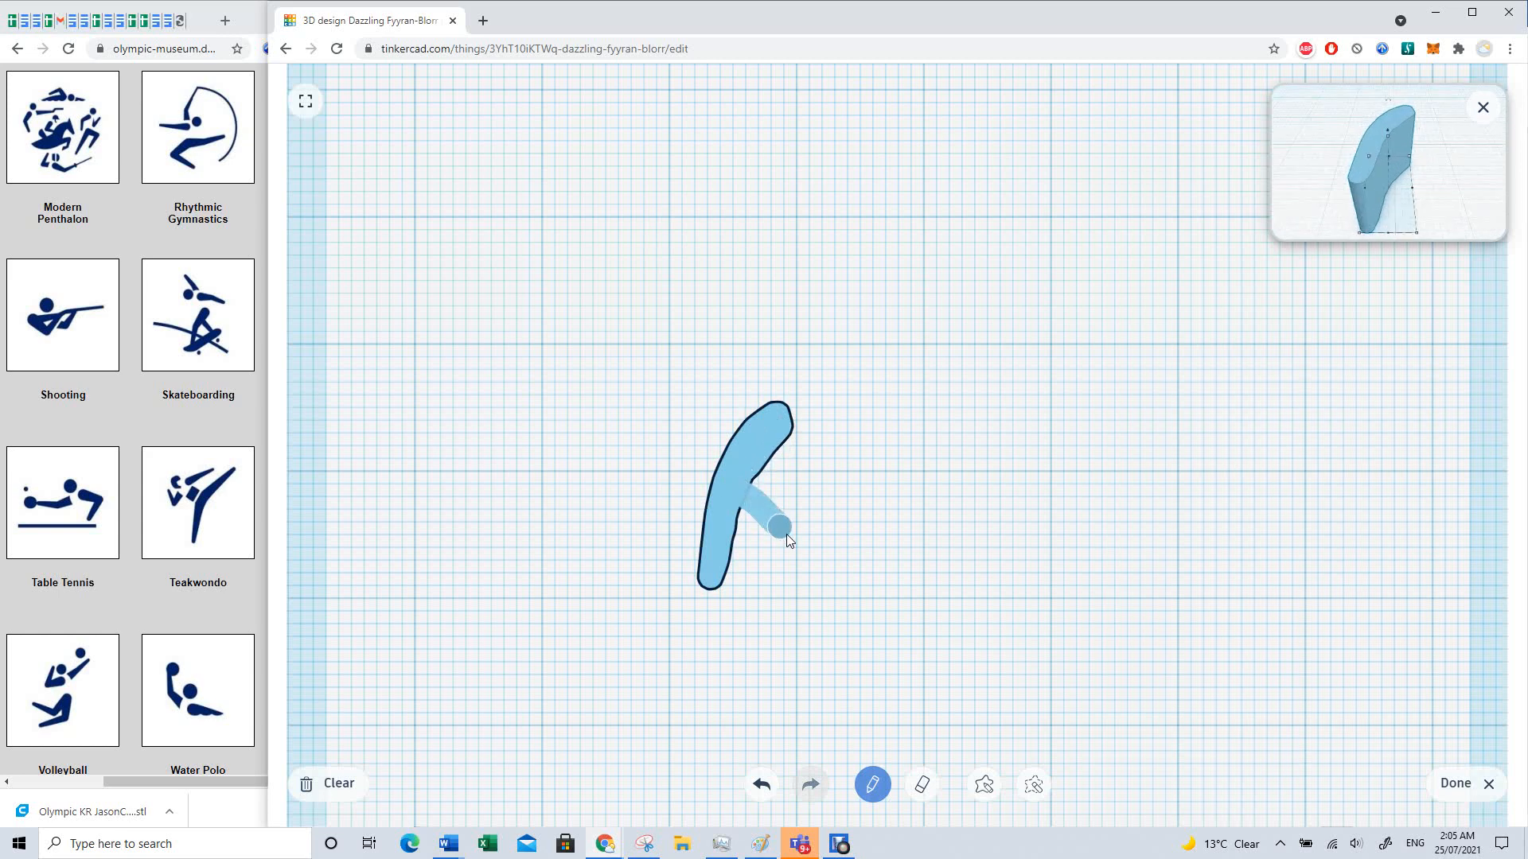
{"action": "left_click_drag", "start_coordinate": [787, 536], "coordinate": [805, 554]}
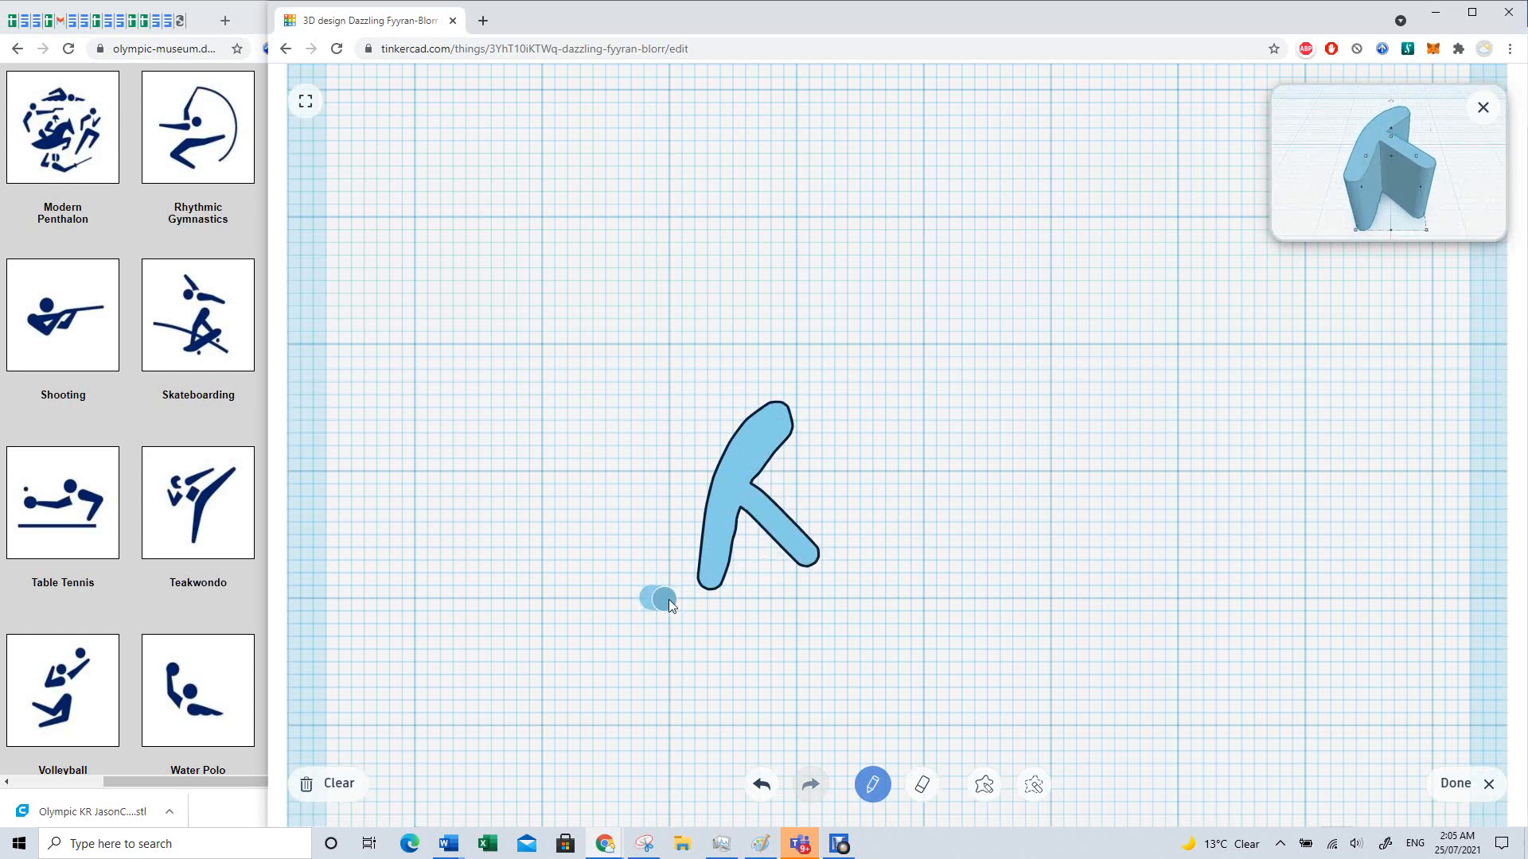
Step: Draw a thick slanted skateboard across the ends of both legs and fill it in completely
{"action": "mouse_move", "coordinate": [767, 556]}
{"action": "left_mouse_down"}
{"action": "mouse_move", "coordinate": [842, 513]}
{"action": "mouse_move", "coordinate": [857, 522]}
{"action": "left_mouse_up"}
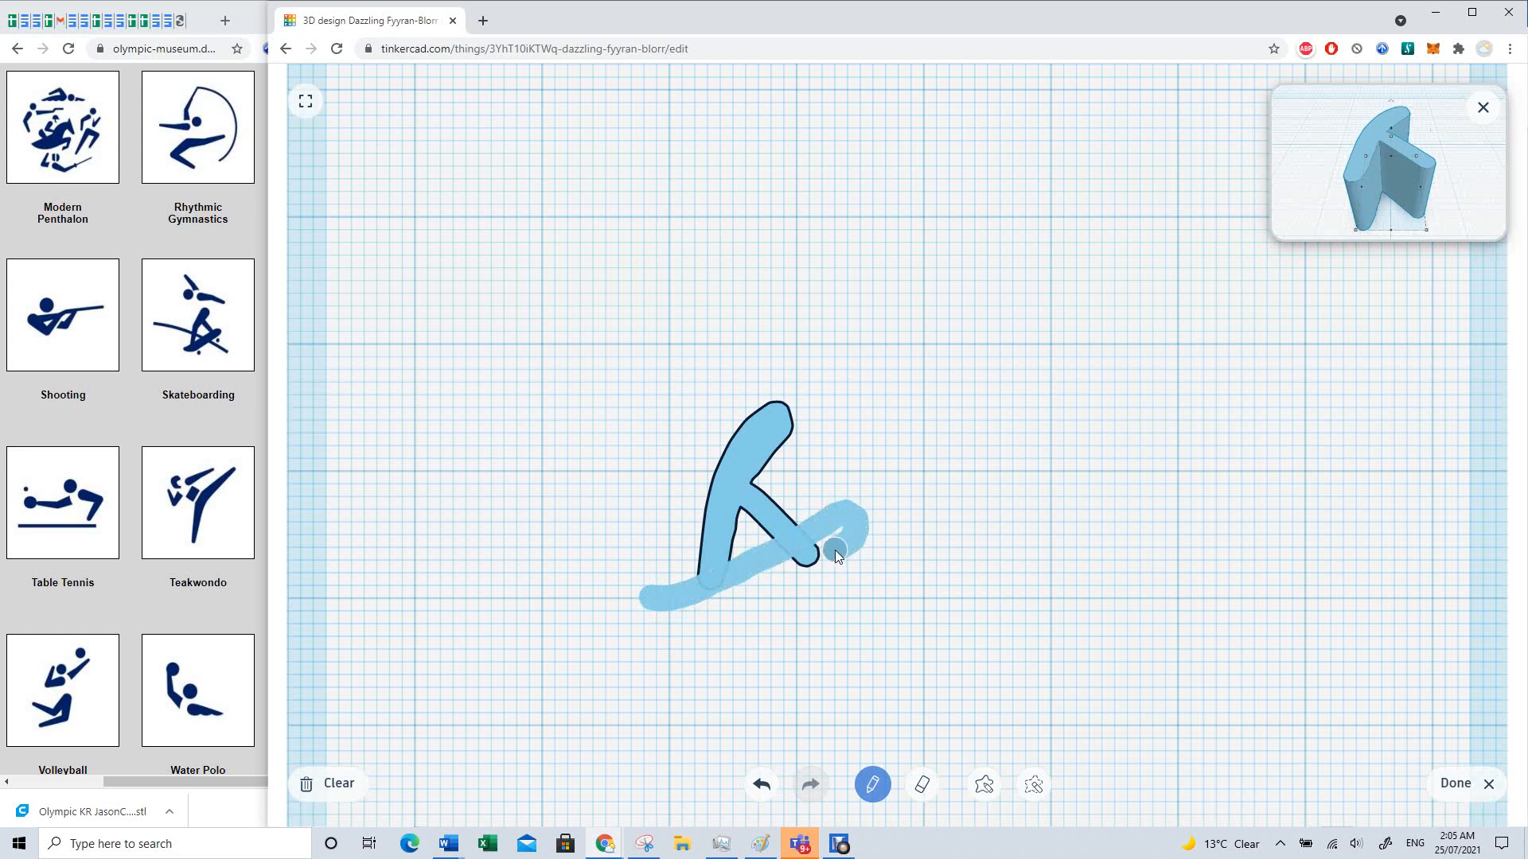
{"action": "mouse_move", "coordinate": [783, 578]}
{"action": "left_mouse_down"}
{"action": "mouse_move", "coordinate": [674, 619]}
{"action": "mouse_move", "coordinate": [652, 610]}
{"action": "left_mouse_up"}
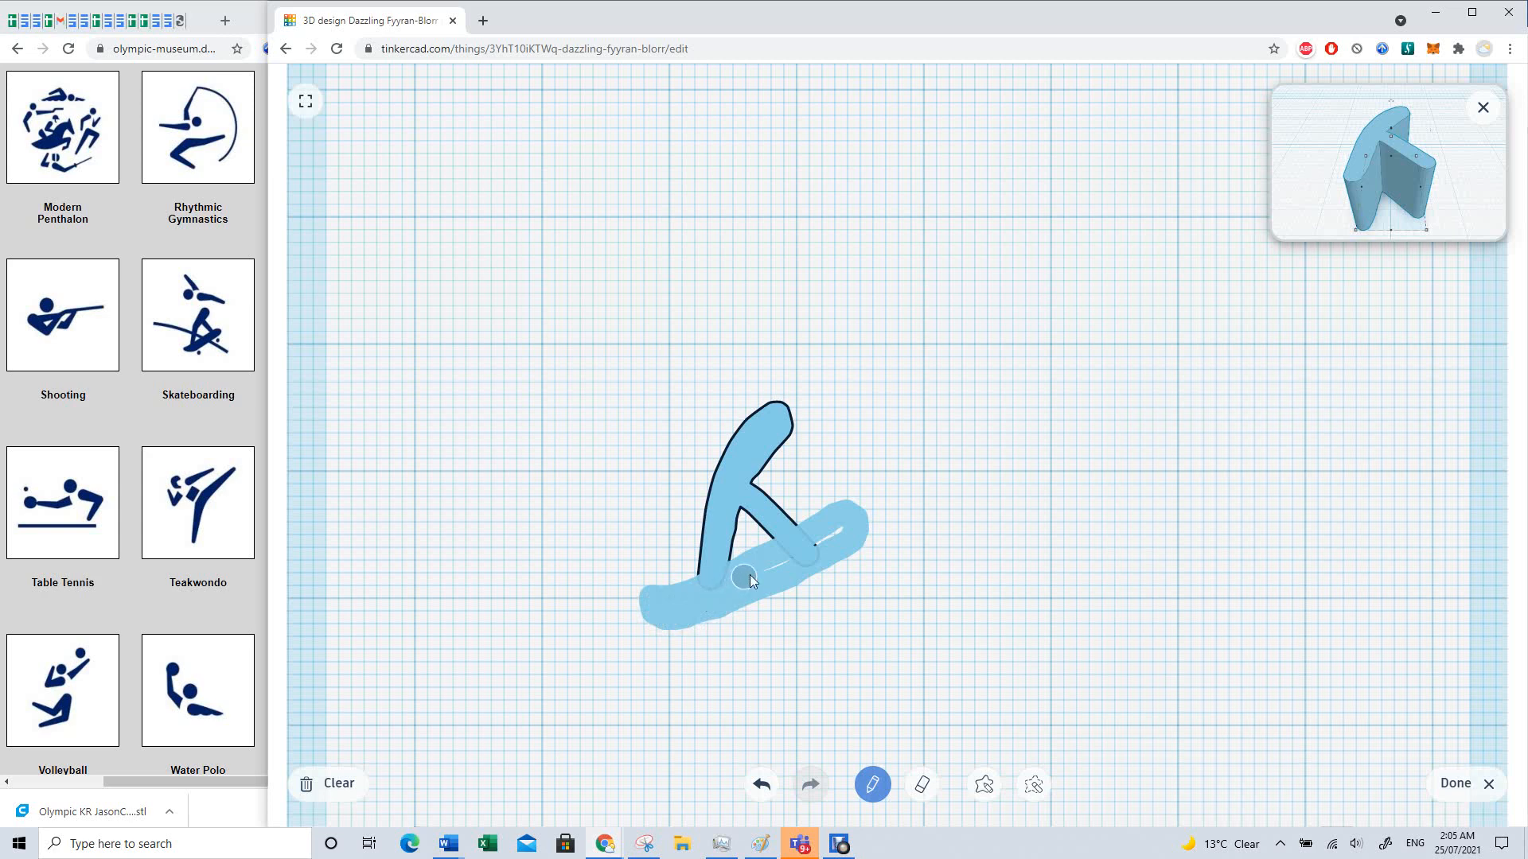
{"action": "left_click_drag", "start_coordinate": [819, 543], "coordinate": [843, 529]}
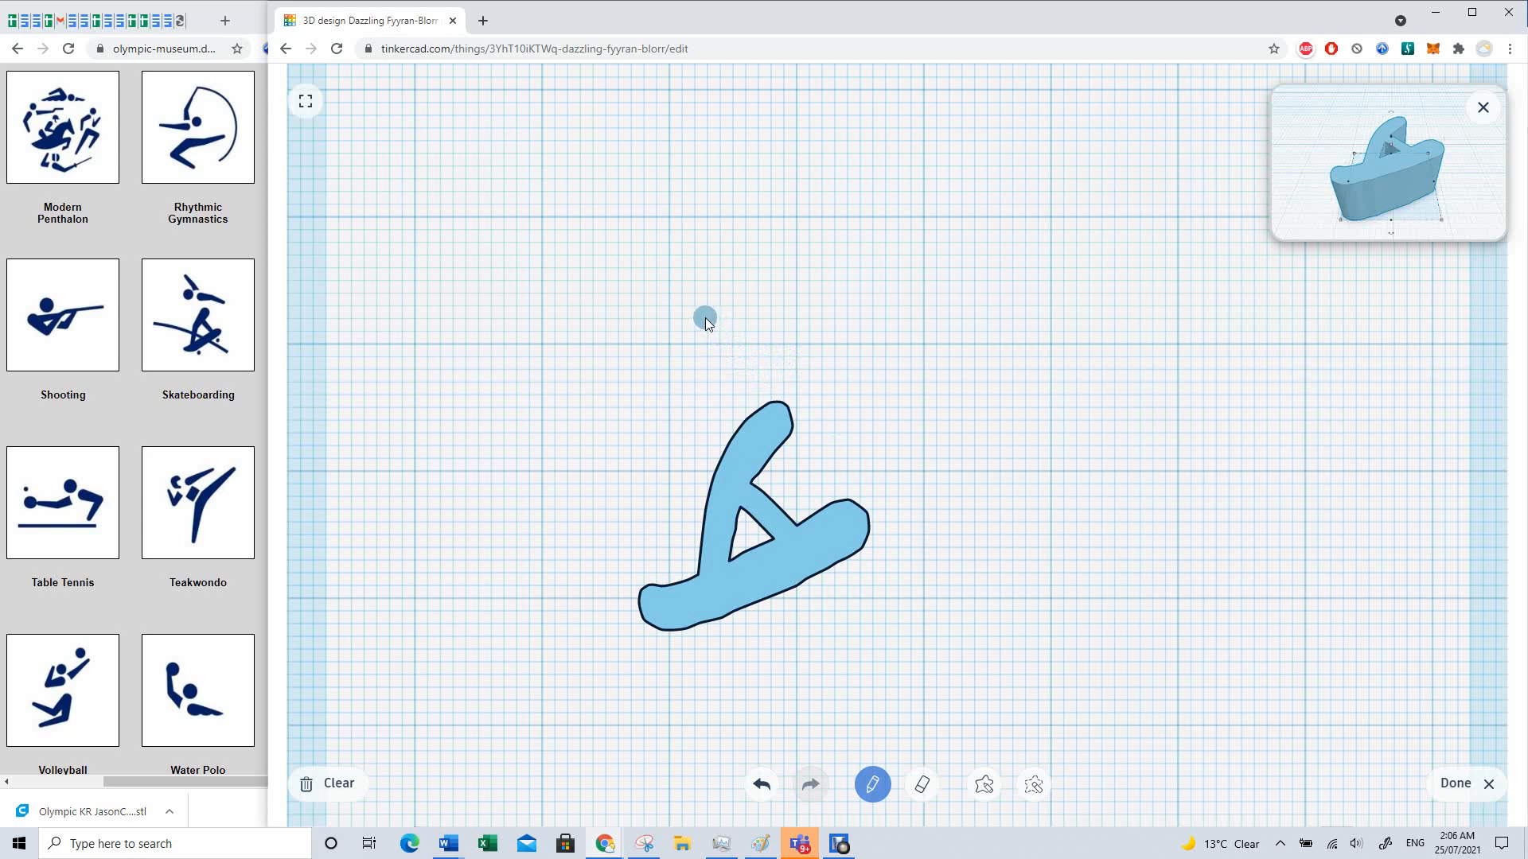
Step: Draw a filled round head above the legs, try a long curved line through it and undo that line
{"action": "mouse_move", "coordinate": [721, 340]}
{"action": "left_mouse_down"}
{"action": "mouse_move", "coordinate": [711, 322]}
{"action": "mouse_move", "coordinate": [716, 346]}
{"action": "left_mouse_up"}
{"action": "left_click_drag", "start_coordinate": [687, 331], "coordinate": [685, 335]}
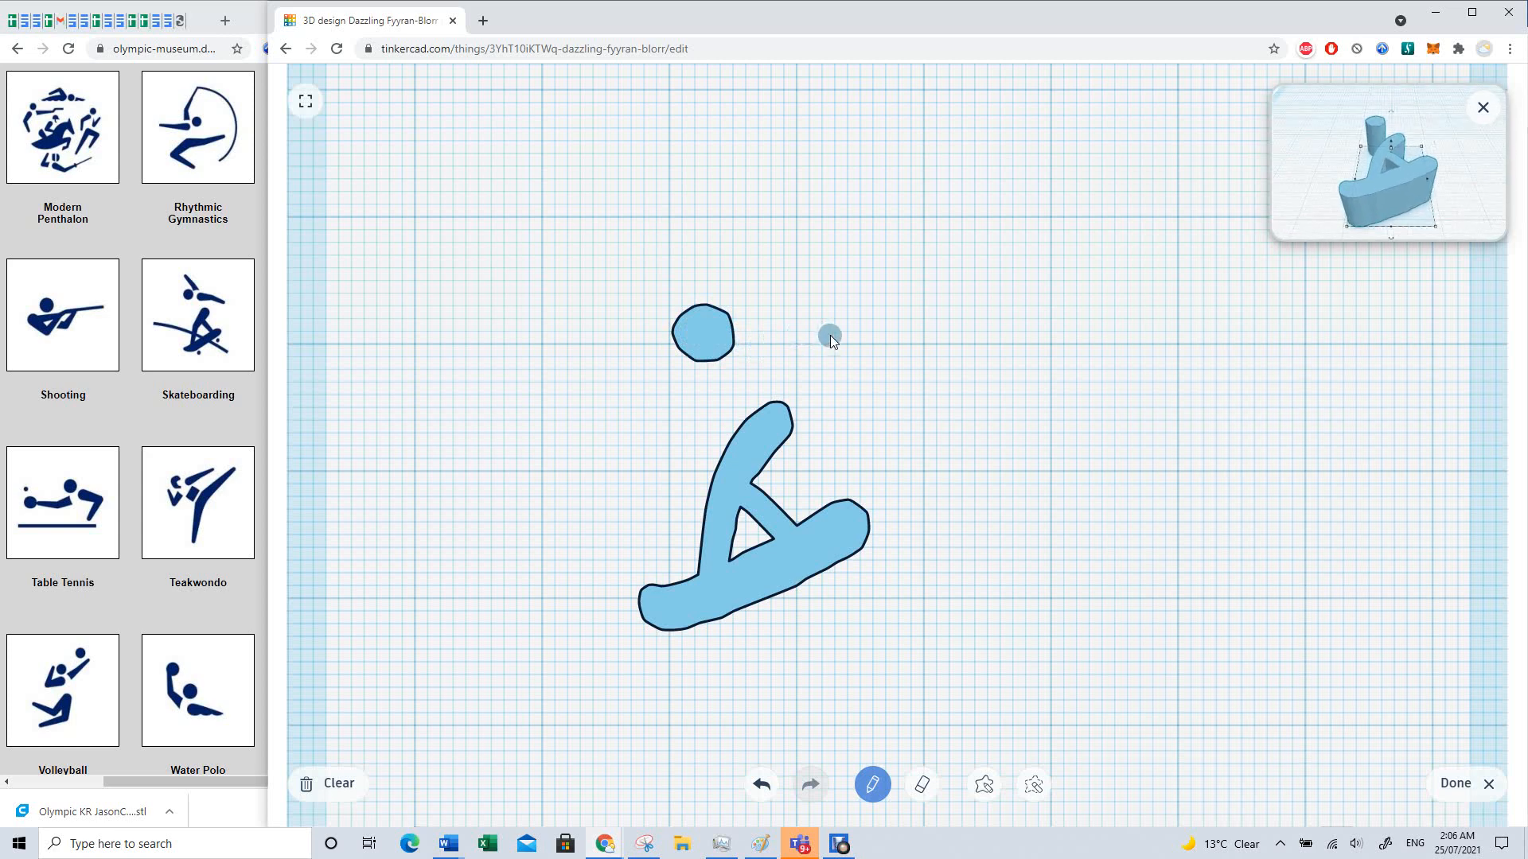
{"action": "mouse_move", "coordinate": [829, 336]}
{"action": "left_mouse_down"}
{"action": "mouse_move", "coordinate": [647, 356]}
{"action": "mouse_move", "coordinate": [460, 421]}
{"action": "left_mouse_up"}
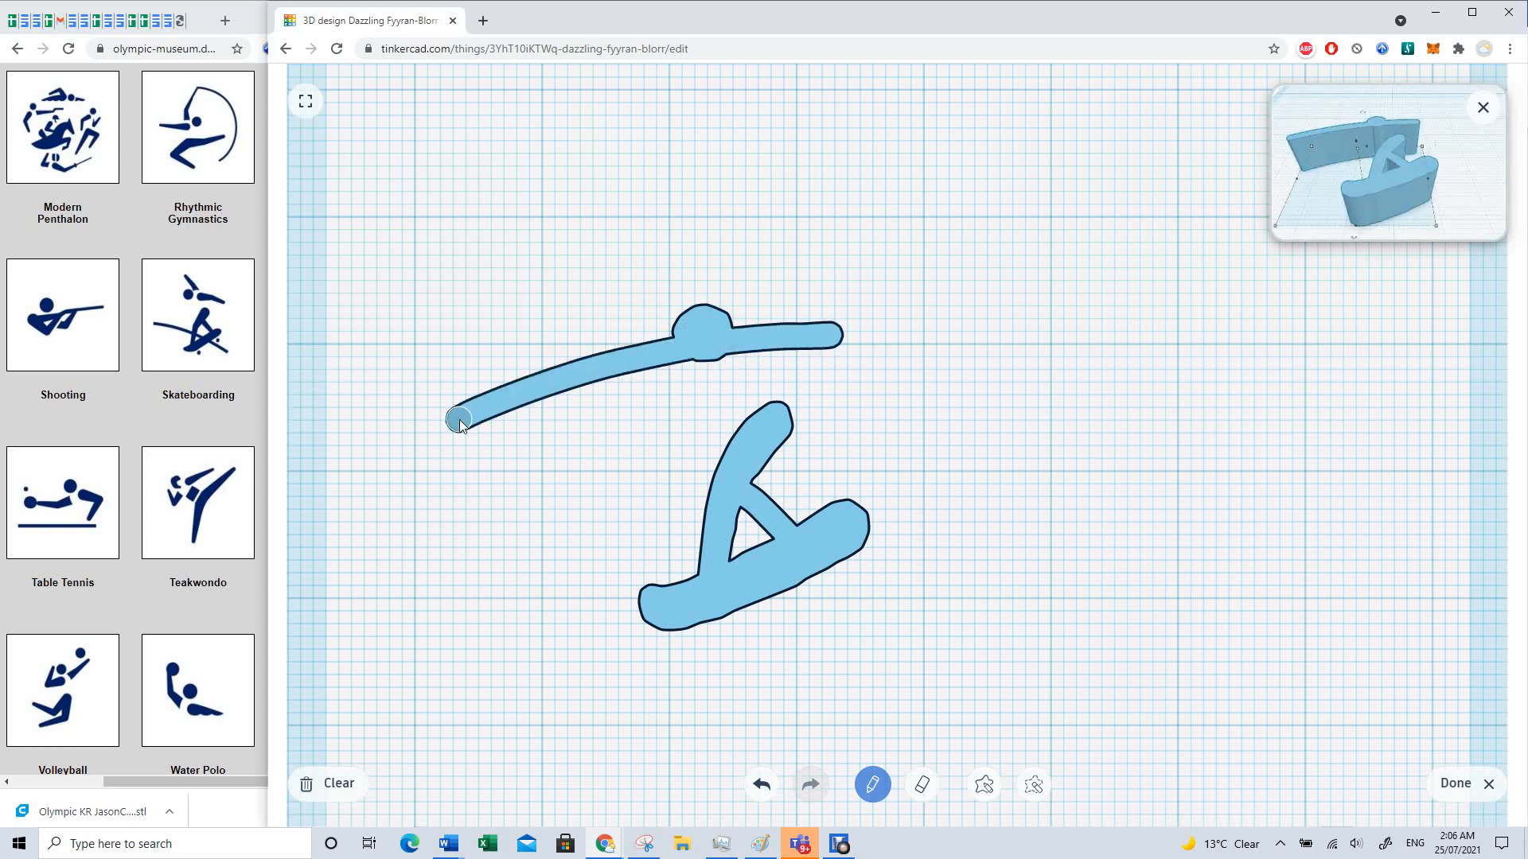
{"action": "key", "text": "ctrl+z"}
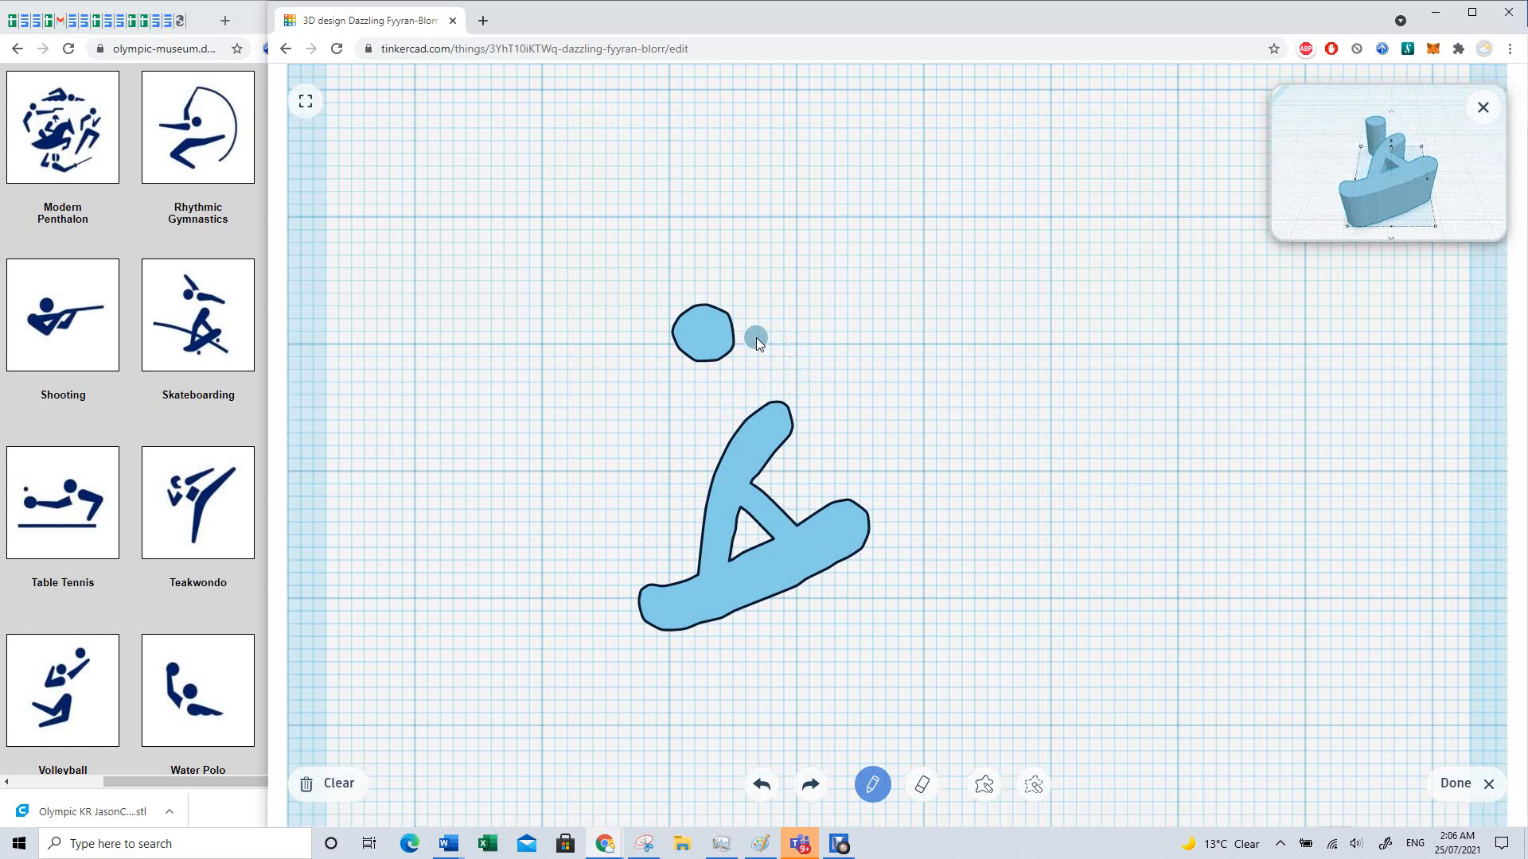
Step: Draw a horizontal arm beside the head that bends down at its end, plus a short raised arm slanting above the head
{"action": "mouse_move", "coordinate": [755, 340]}
{"action": "left_mouse_down"}
{"action": "mouse_move", "coordinate": [858, 351]}
{"action": "mouse_move", "coordinate": [904, 375]}
{"action": "mouse_move", "coordinate": [862, 352]}
{"action": "mouse_move", "coordinate": [780, 352]}
{"action": "mouse_move", "coordinate": [819, 342]}
{"action": "left_mouse_up"}
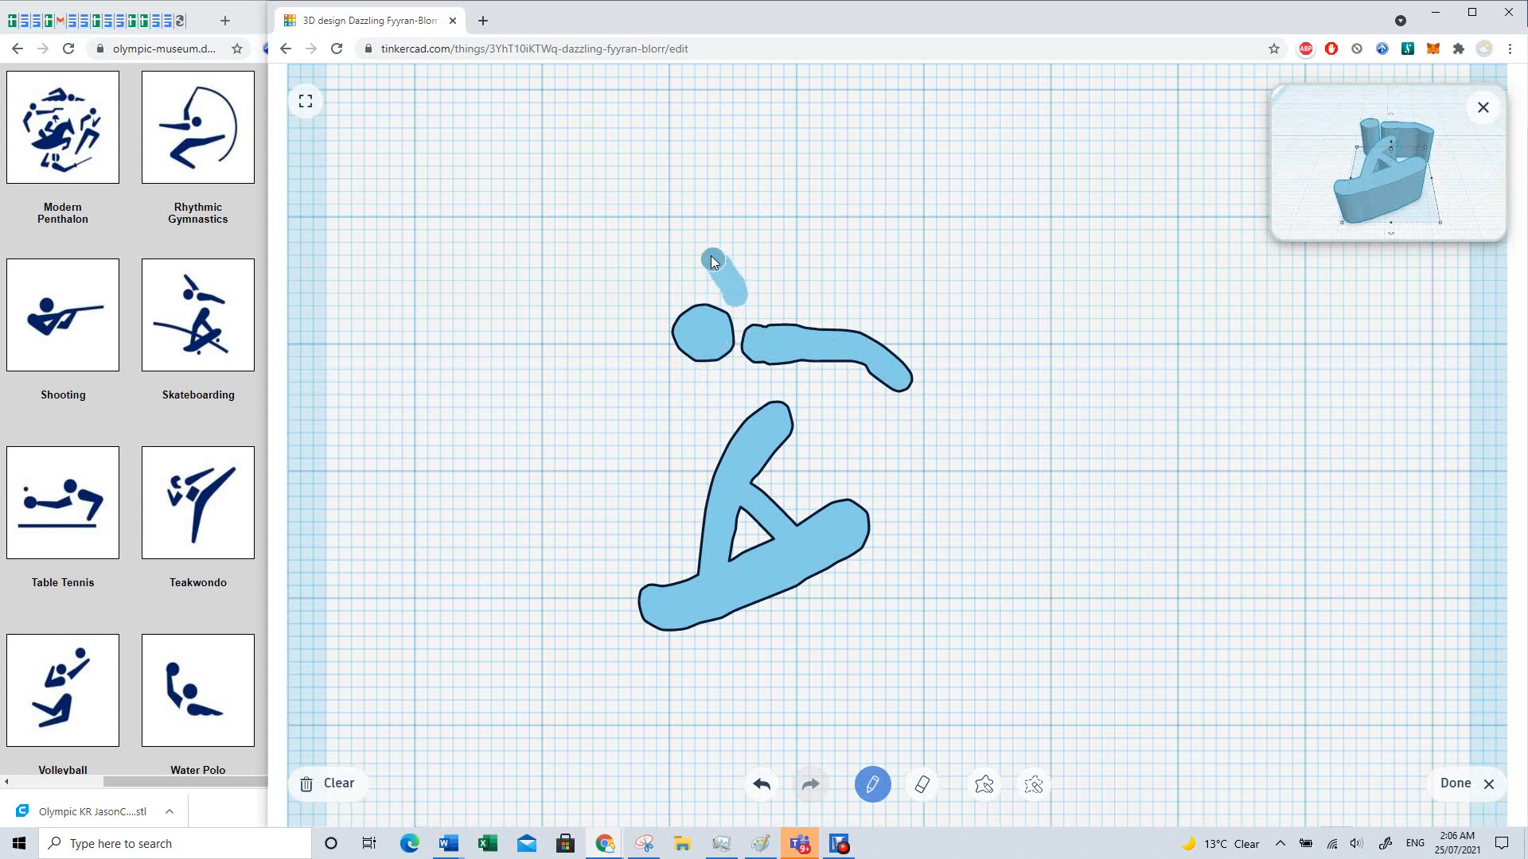
{"action": "mouse_move", "coordinate": [711, 255]}
{"action": "left_mouse_down"}
{"action": "mouse_move", "coordinate": [685, 236]}
{"action": "mouse_move", "coordinate": [699, 253]}
{"action": "left_mouse_up"}
{"action": "left_click_drag", "start_coordinate": [736, 296], "coordinate": [736, 288]}
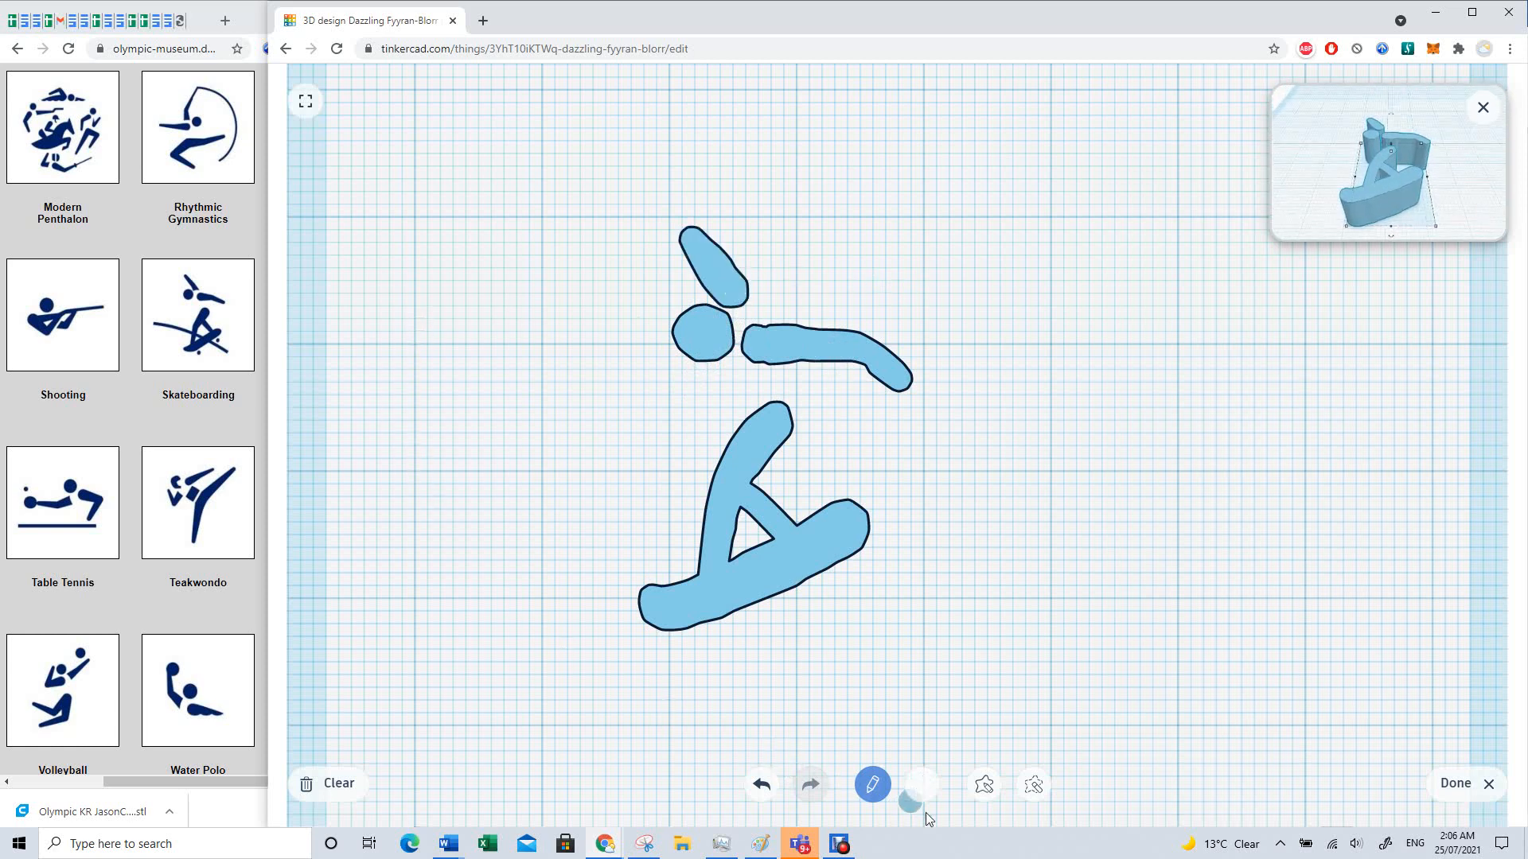
Step: Erase along the lower and upper edges of the horizontal arm to slim it and taper its tip
{"action": "left_click", "coordinate": [924, 791]}
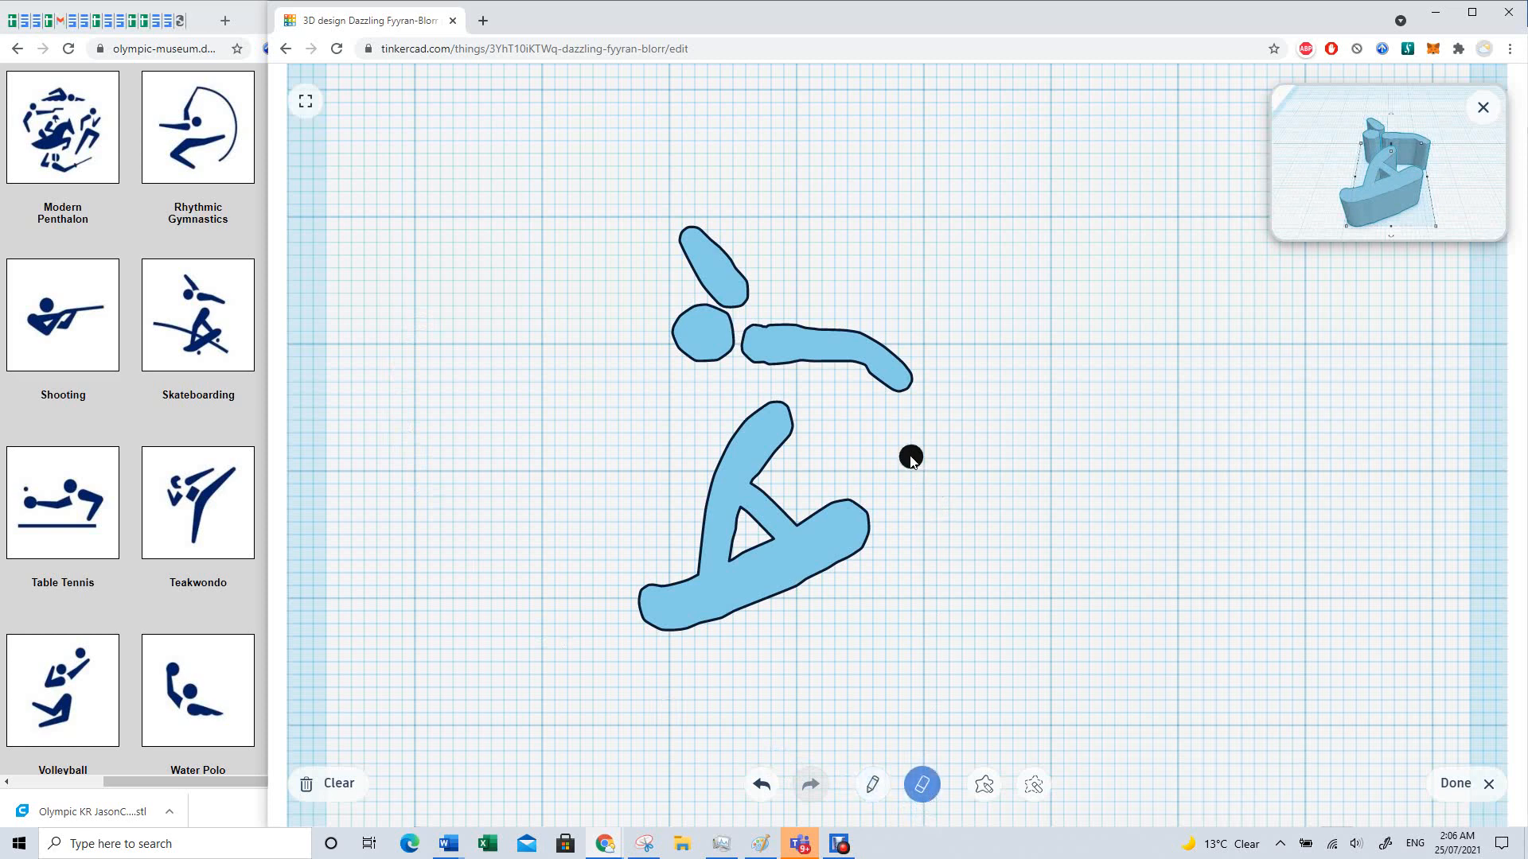
{"action": "mouse_move", "coordinate": [862, 378]}
{"action": "left_mouse_down"}
{"action": "mouse_move", "coordinate": [897, 395]}
{"action": "mouse_move", "coordinate": [842, 374]}
{"action": "mouse_move", "coordinate": [752, 378]}
{"action": "left_mouse_up"}
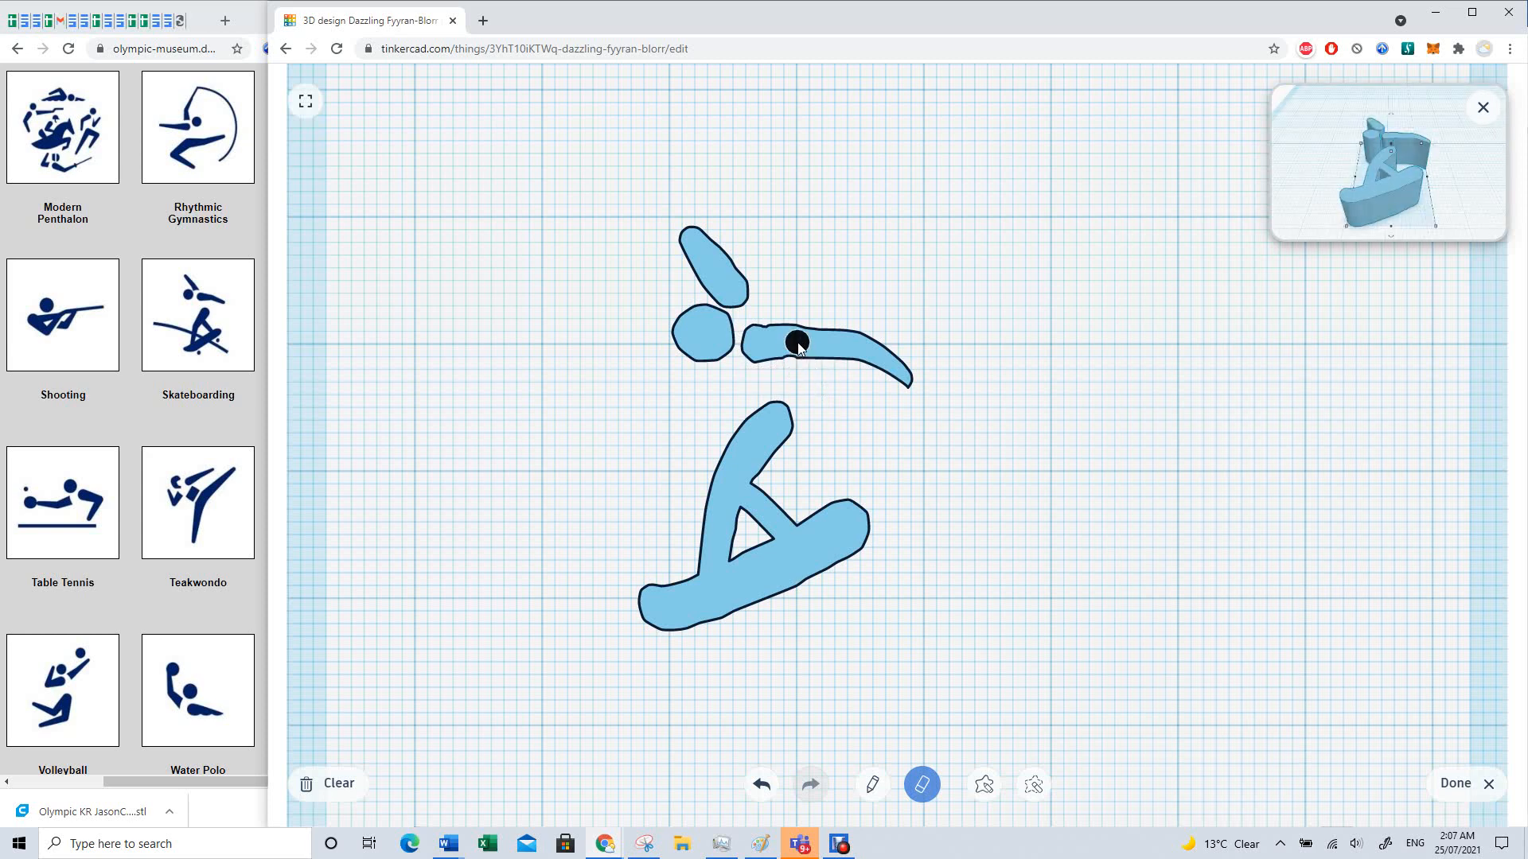
{"action": "left_click_drag", "start_coordinate": [801, 318], "coordinate": [770, 317]}
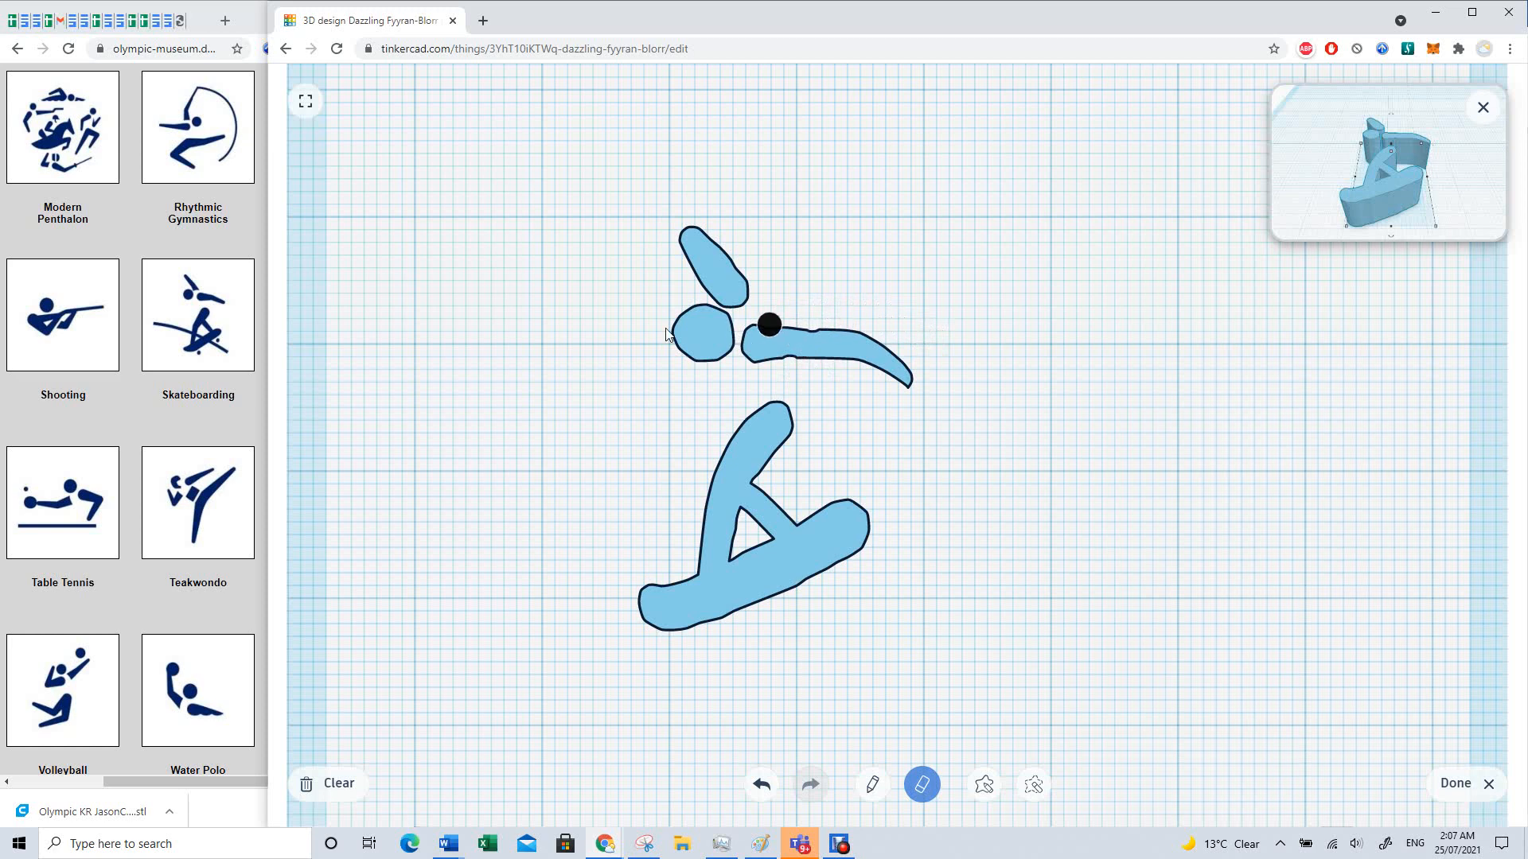
Step: Redraw the middle of the horizontal arm to fill the notch in its upper edge
{"action": "left_click", "coordinate": [873, 786]}
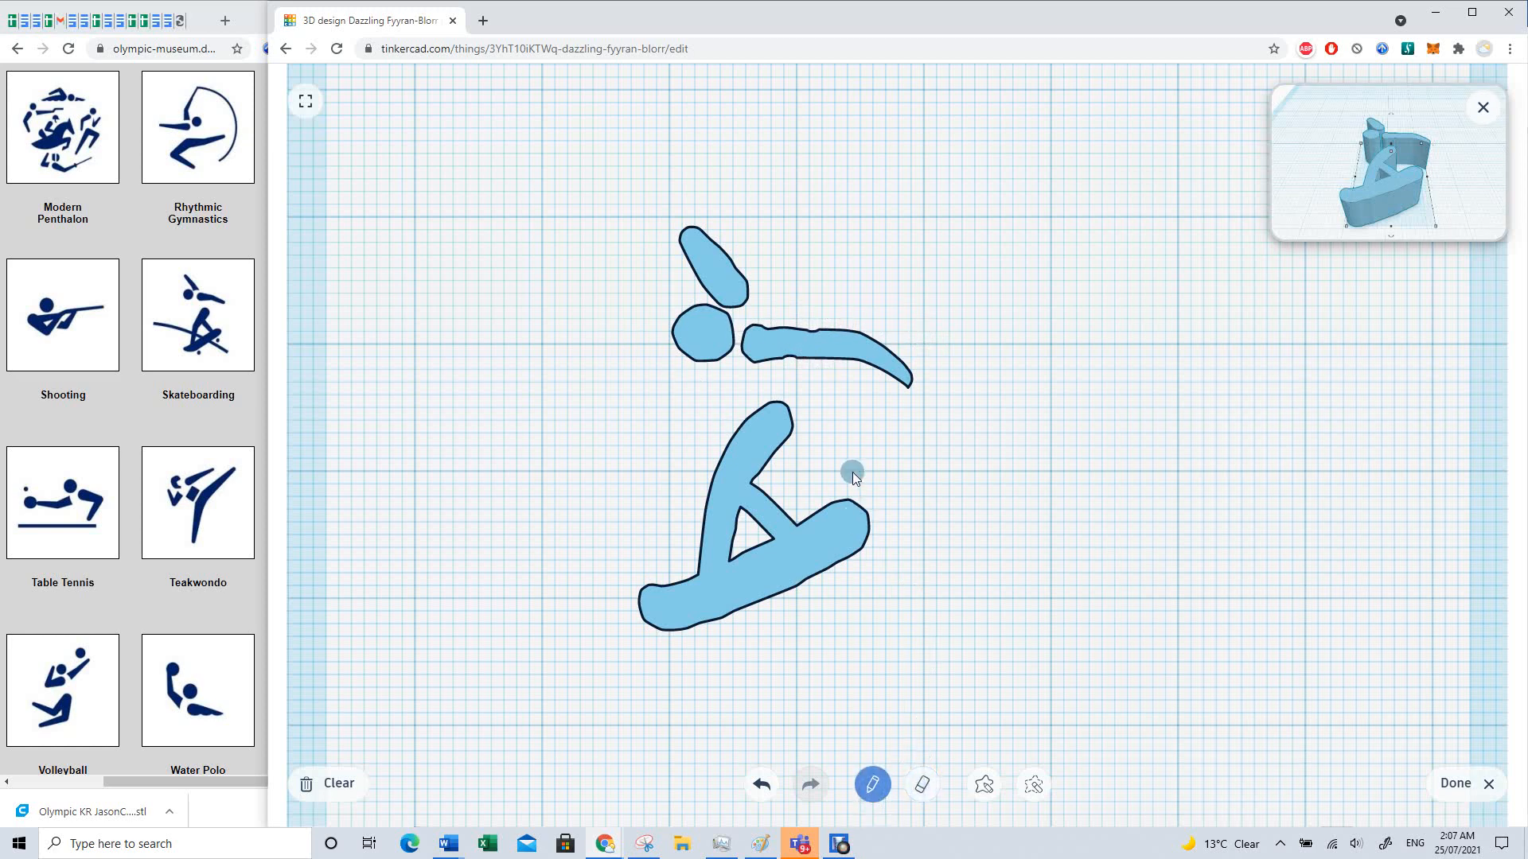
{"action": "left_click", "coordinate": [812, 342]}
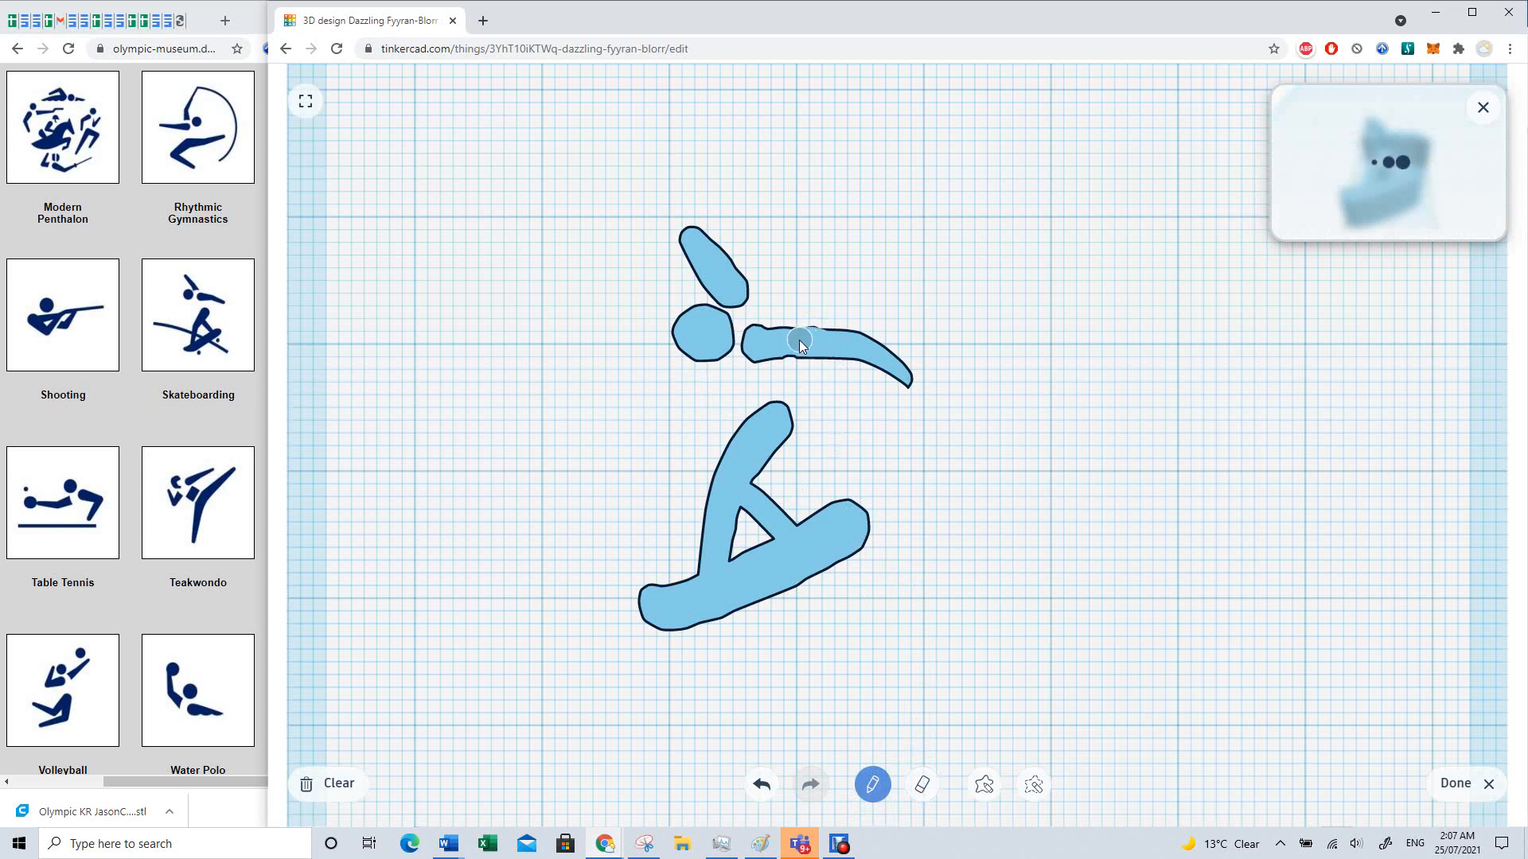
{"action": "left_click_drag", "start_coordinate": [806, 338], "coordinate": [827, 341]}
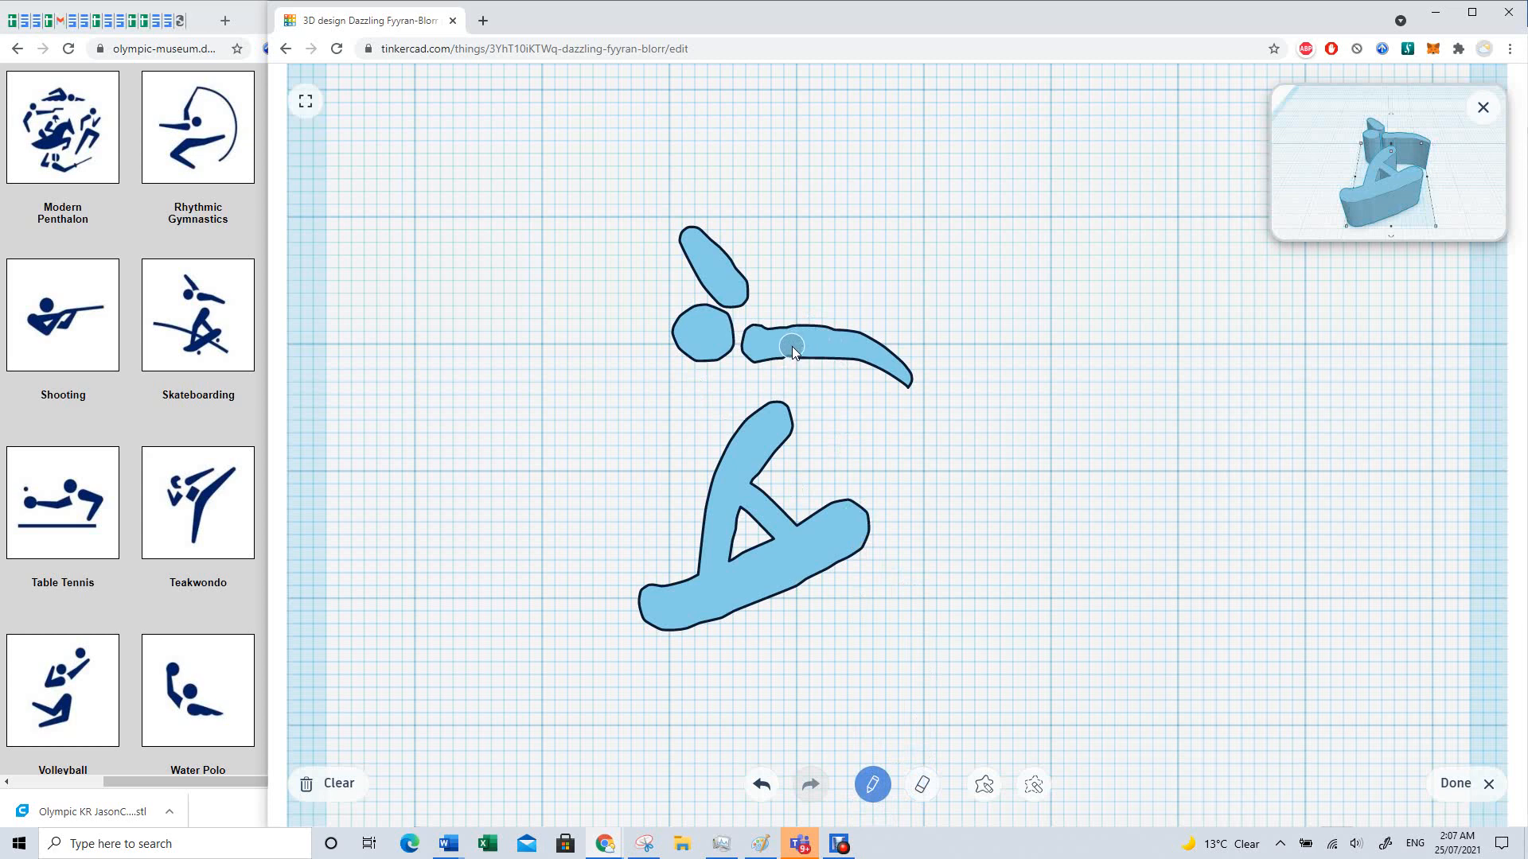
Step: Trim the raised arm above the head with the eraser, then erase it completely
{"action": "left_click", "coordinate": [923, 788]}
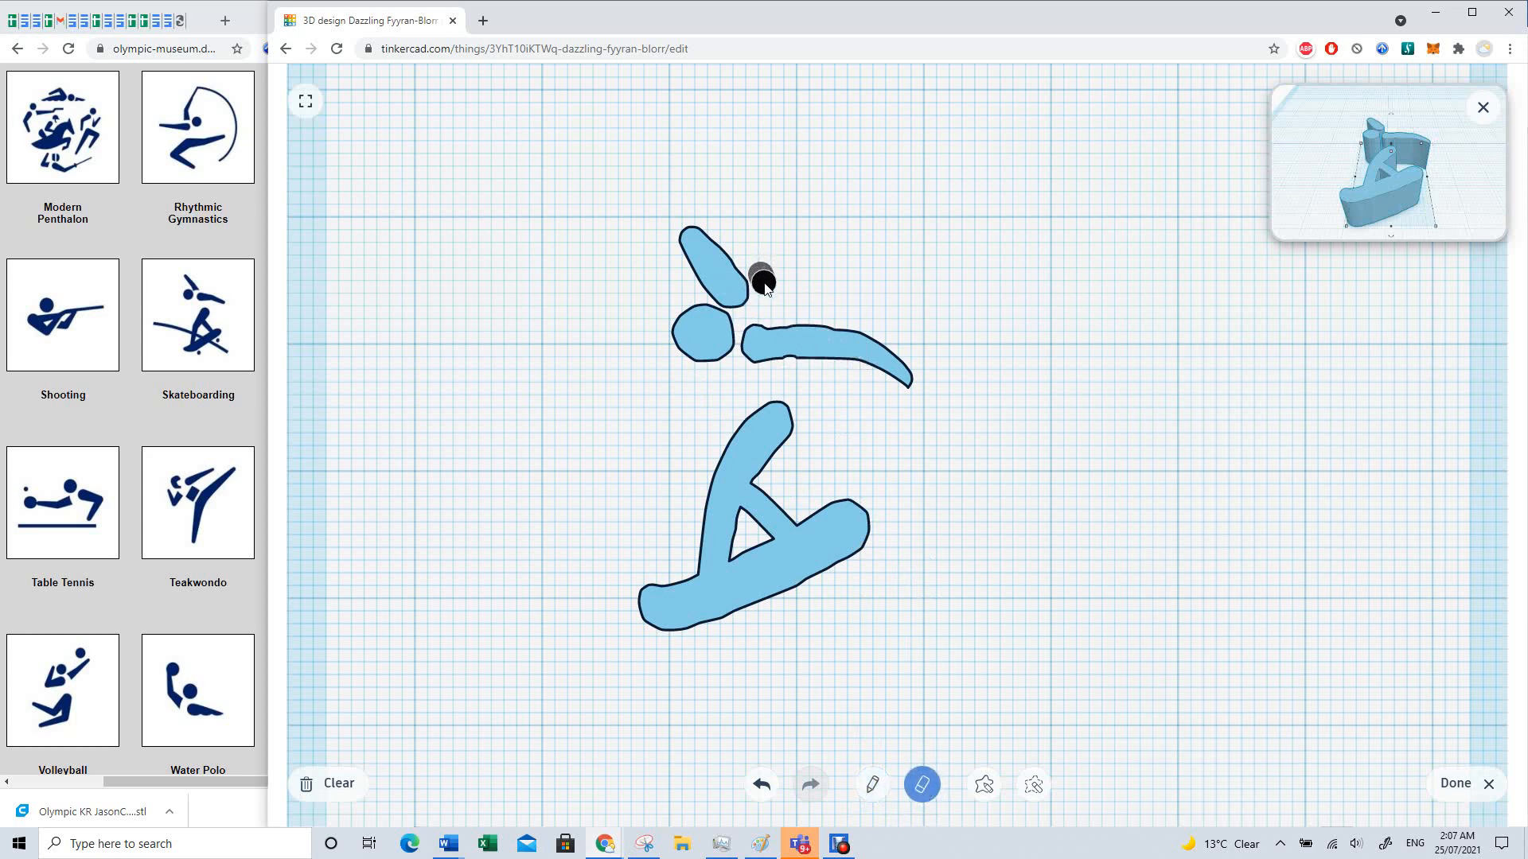
{"action": "left_click_drag", "start_coordinate": [764, 282], "coordinate": [686, 215]}
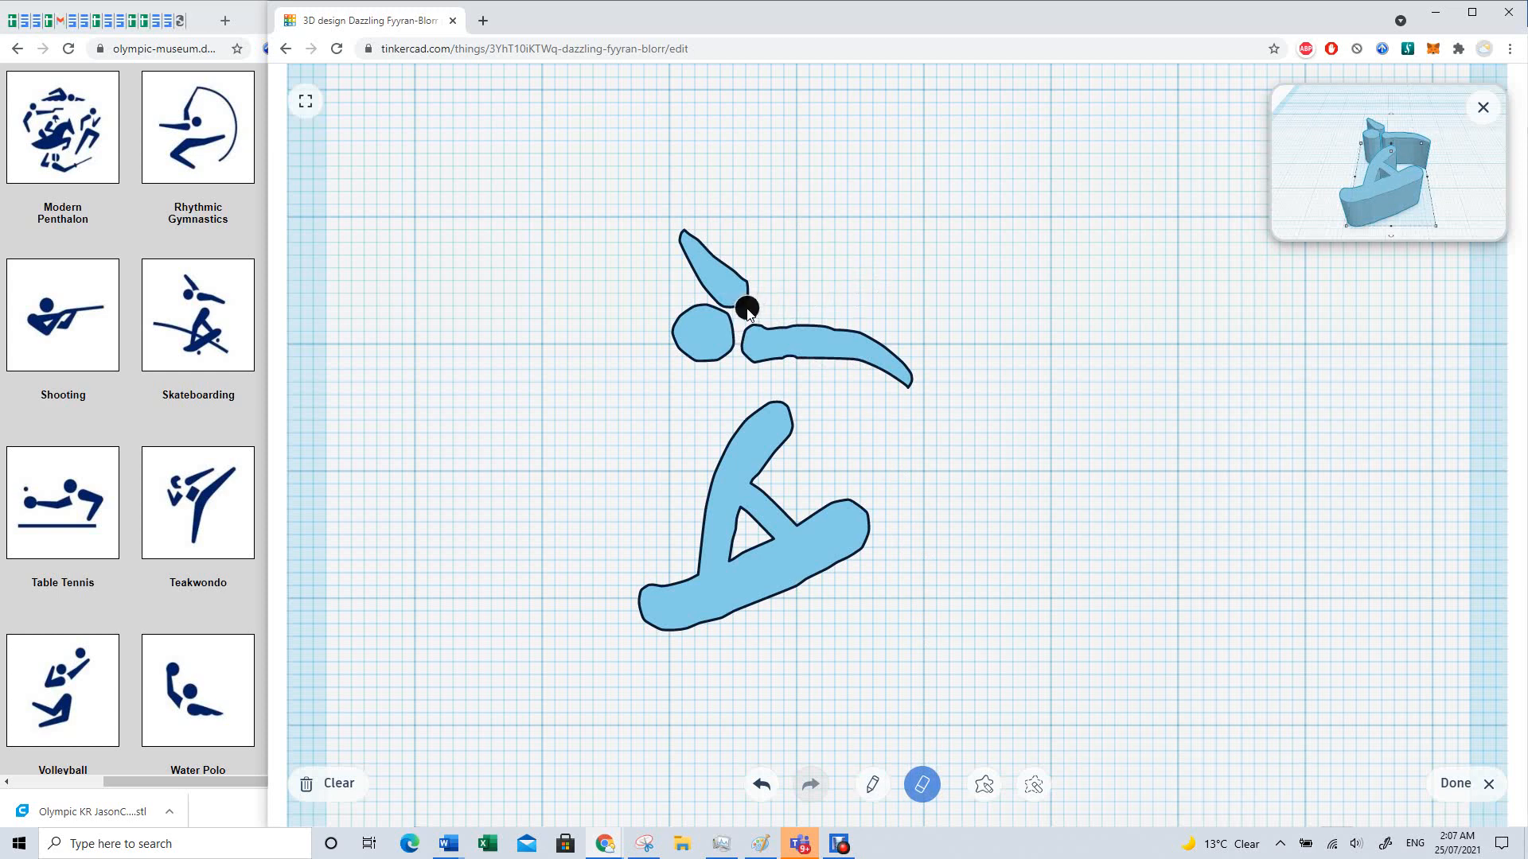
{"action": "mouse_move", "coordinate": [747, 312]}
{"action": "left_mouse_down"}
{"action": "mouse_move", "coordinate": [757, 301]}
{"action": "mouse_move", "coordinate": [740, 309]}
{"action": "left_mouse_up"}
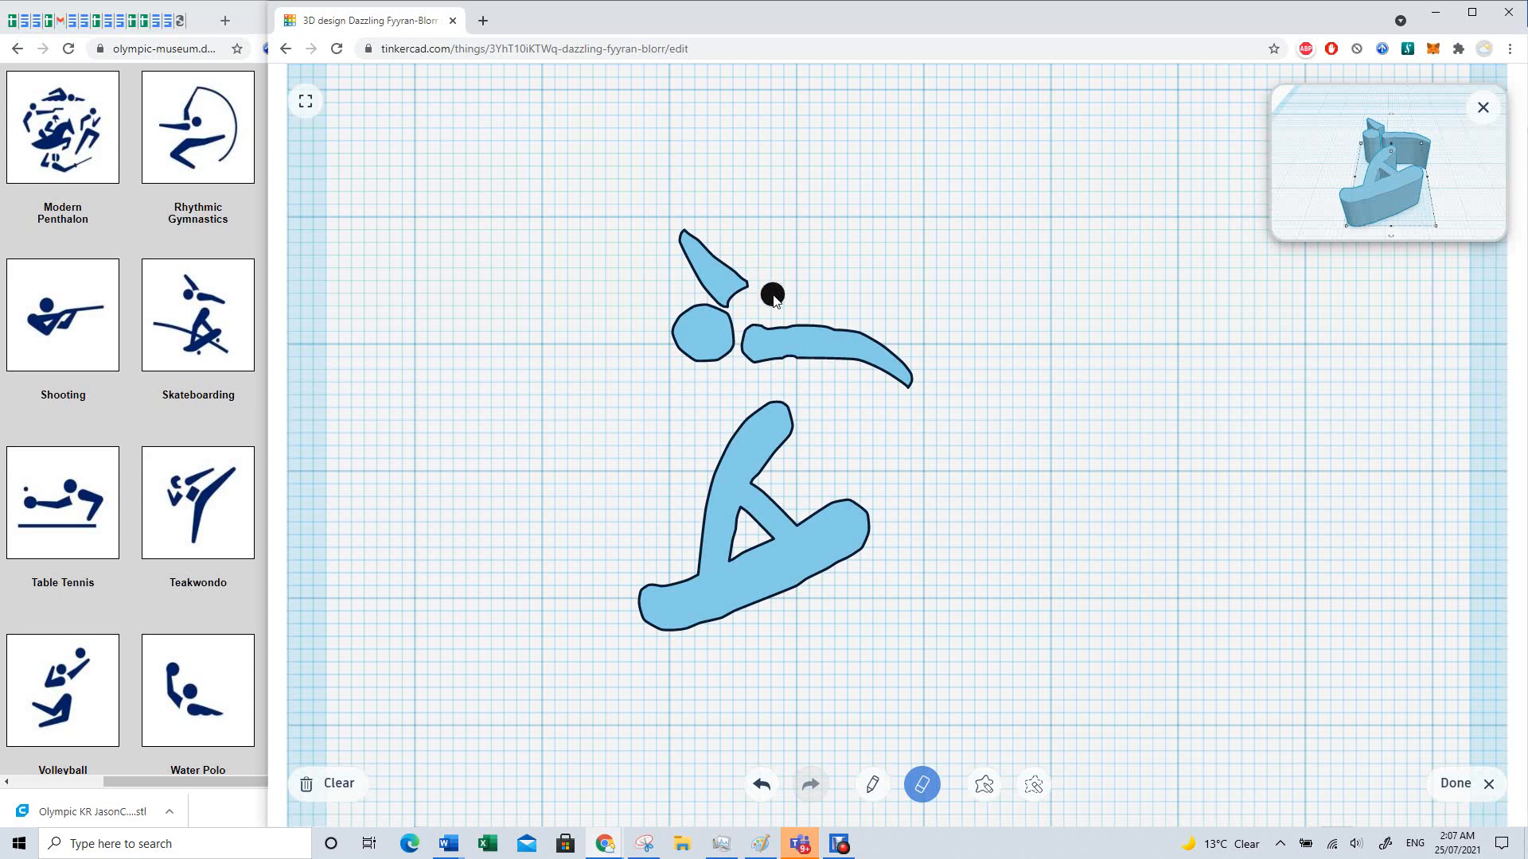
{"action": "mouse_move", "coordinate": [764, 293]}
{"action": "left_mouse_down"}
{"action": "mouse_move", "coordinate": [672, 225]}
{"action": "mouse_move", "coordinate": [726, 296]}
{"action": "mouse_move", "coordinate": [740, 279]}
{"action": "left_mouse_up"}
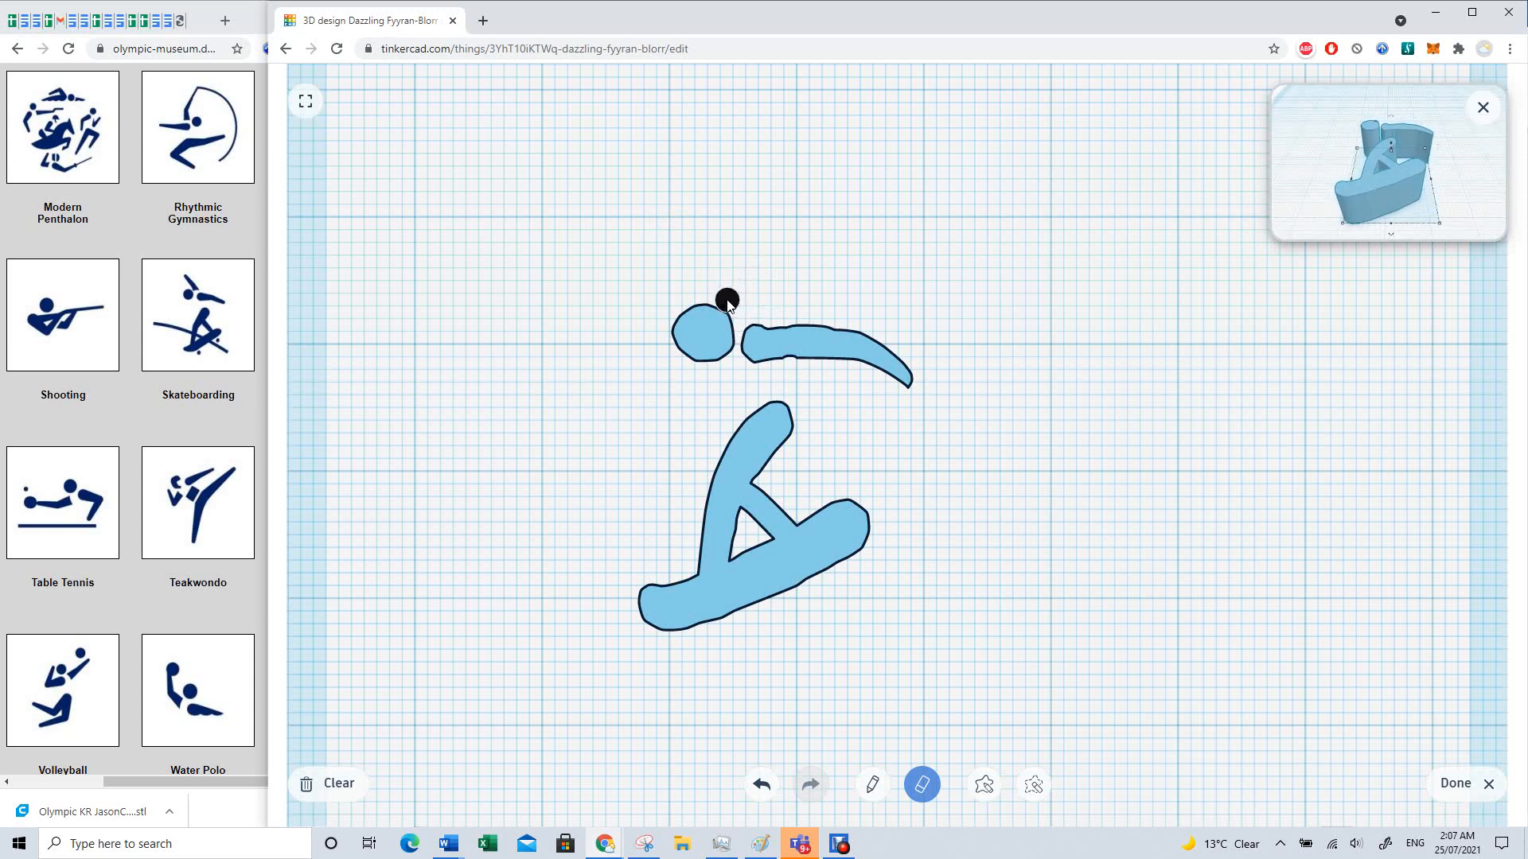
{"action": "left_click", "coordinate": [723, 297]}
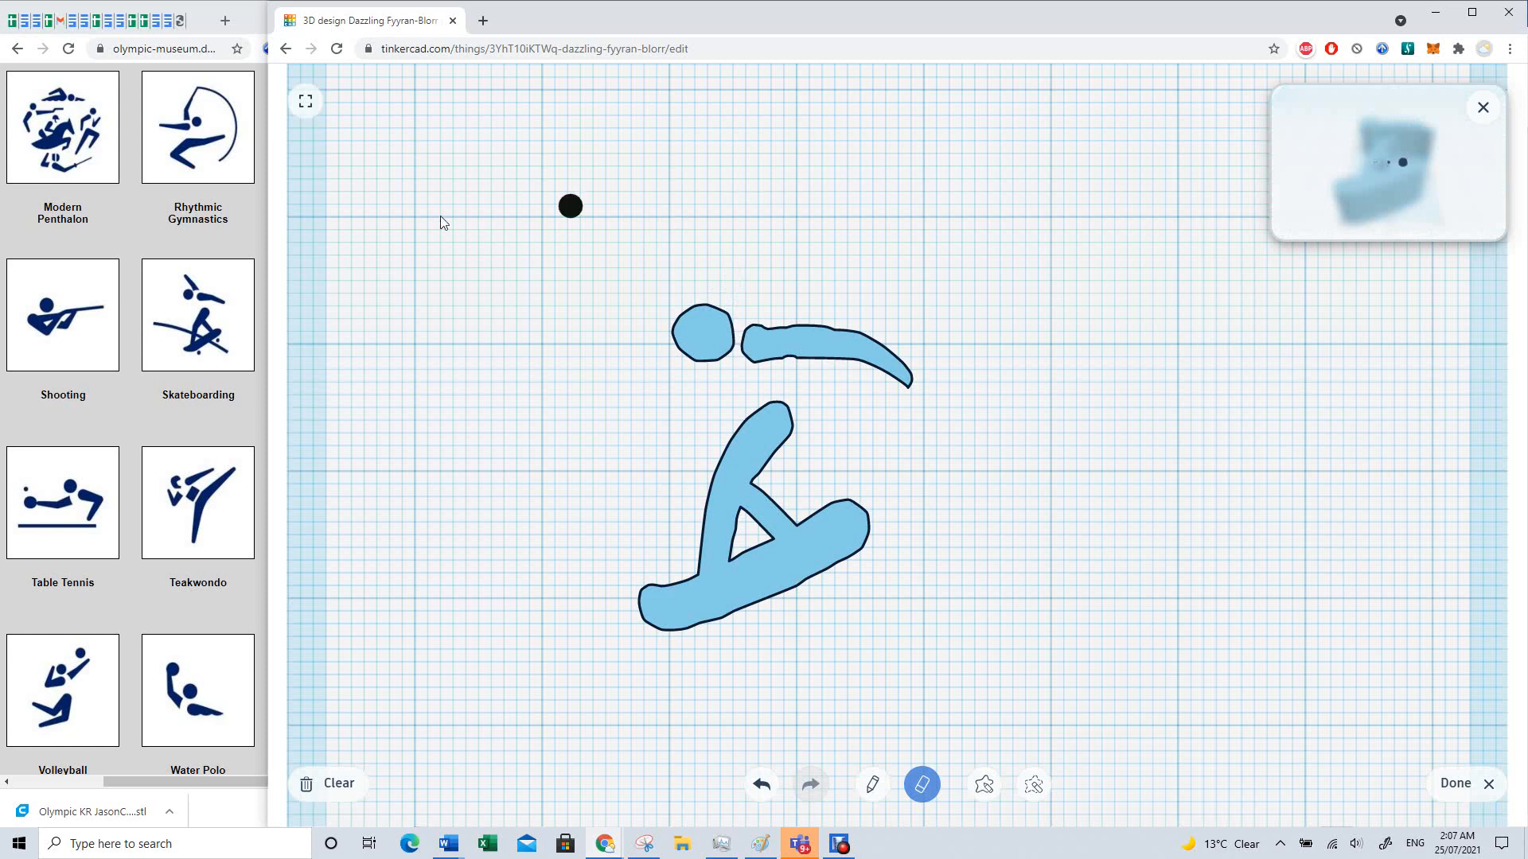
Step: Draw a raised arm slanting above the head, and erase along its edges to slim it, taper its tip and separate it from the head
{"action": "left_click", "coordinate": [872, 785]}
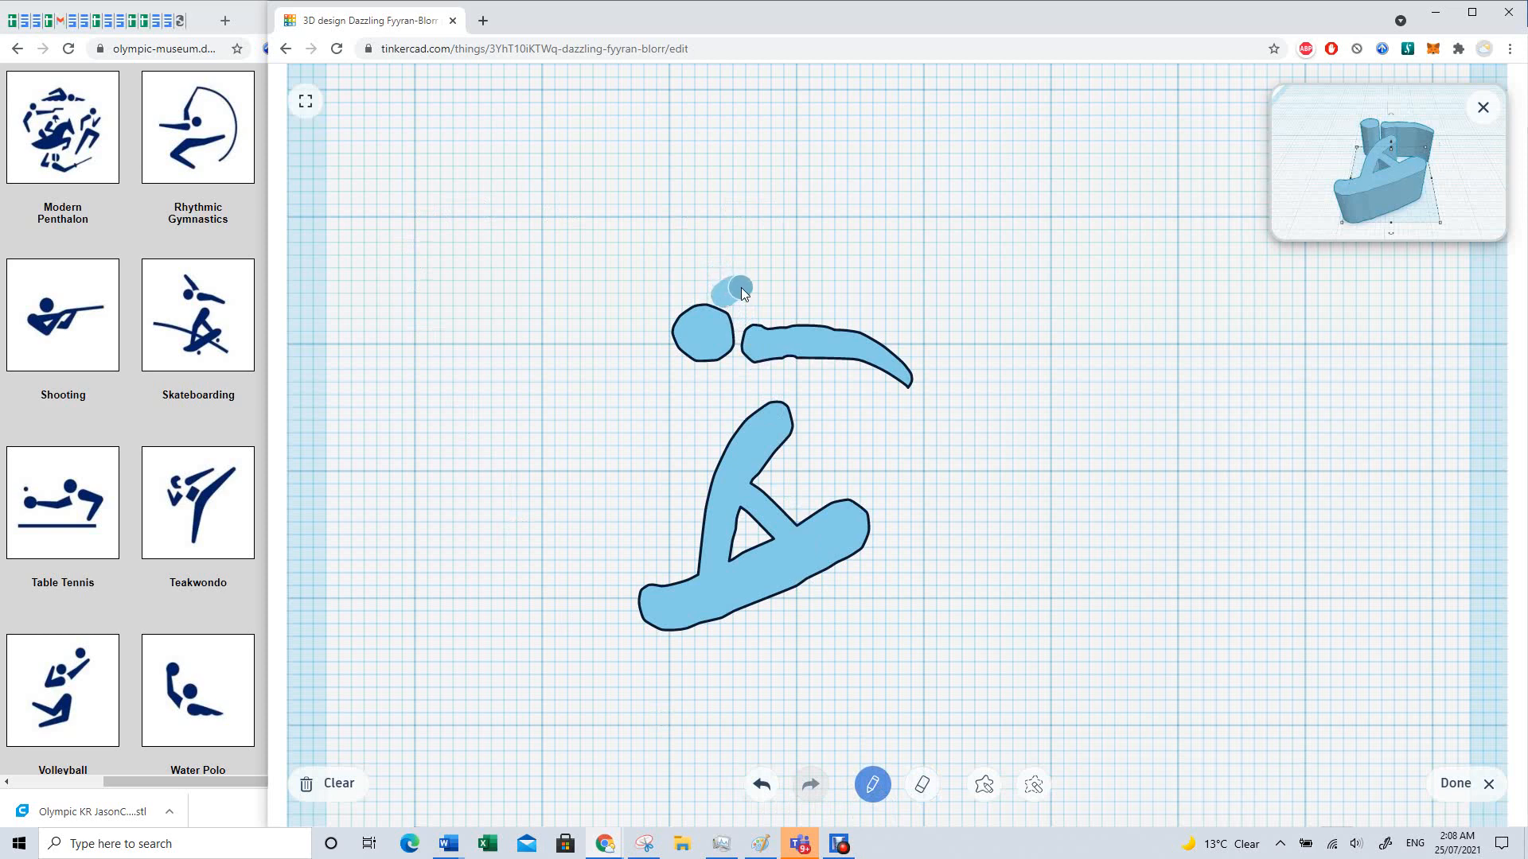
{"action": "mouse_move", "coordinate": [742, 288]}
{"action": "left_mouse_down"}
{"action": "mouse_move", "coordinate": [680, 206]}
{"action": "mouse_move", "coordinate": [699, 231]}
{"action": "left_mouse_up"}
{"action": "left_click_drag", "start_coordinate": [715, 285], "coordinate": [718, 289]}
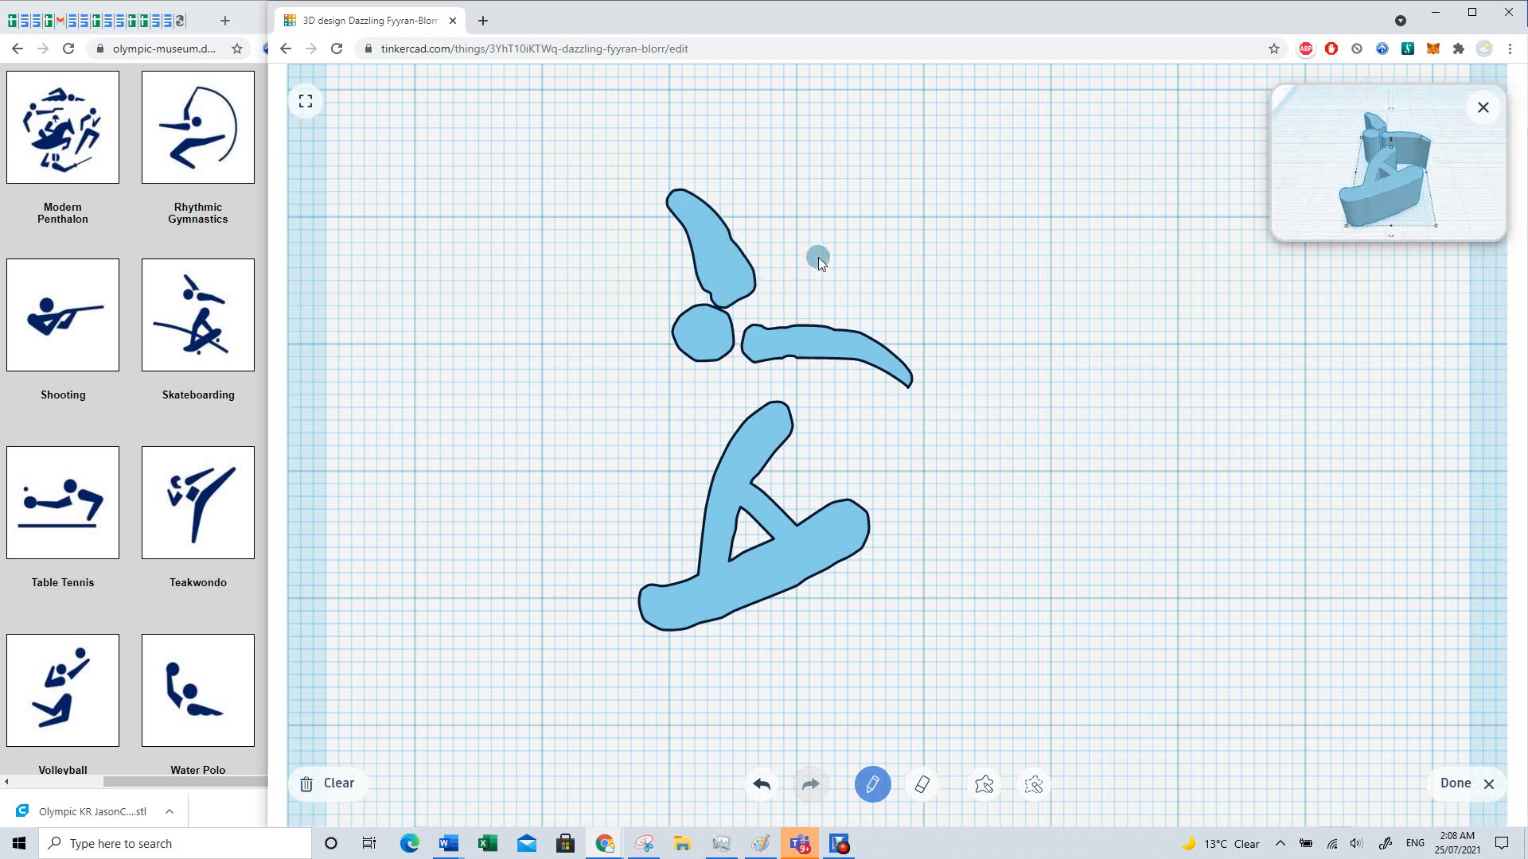
{"action": "left_click", "coordinate": [922, 791]}
{"action": "mouse_move", "coordinate": [670, 219]}
{"action": "left_mouse_down"}
{"action": "mouse_move", "coordinate": [660, 210]}
{"action": "mouse_move", "coordinate": [710, 312]}
{"action": "mouse_move", "coordinate": [768, 296]}
{"action": "mouse_move", "coordinate": [712, 204]}
{"action": "mouse_move", "coordinate": [658, 178]}
{"action": "left_mouse_up"}
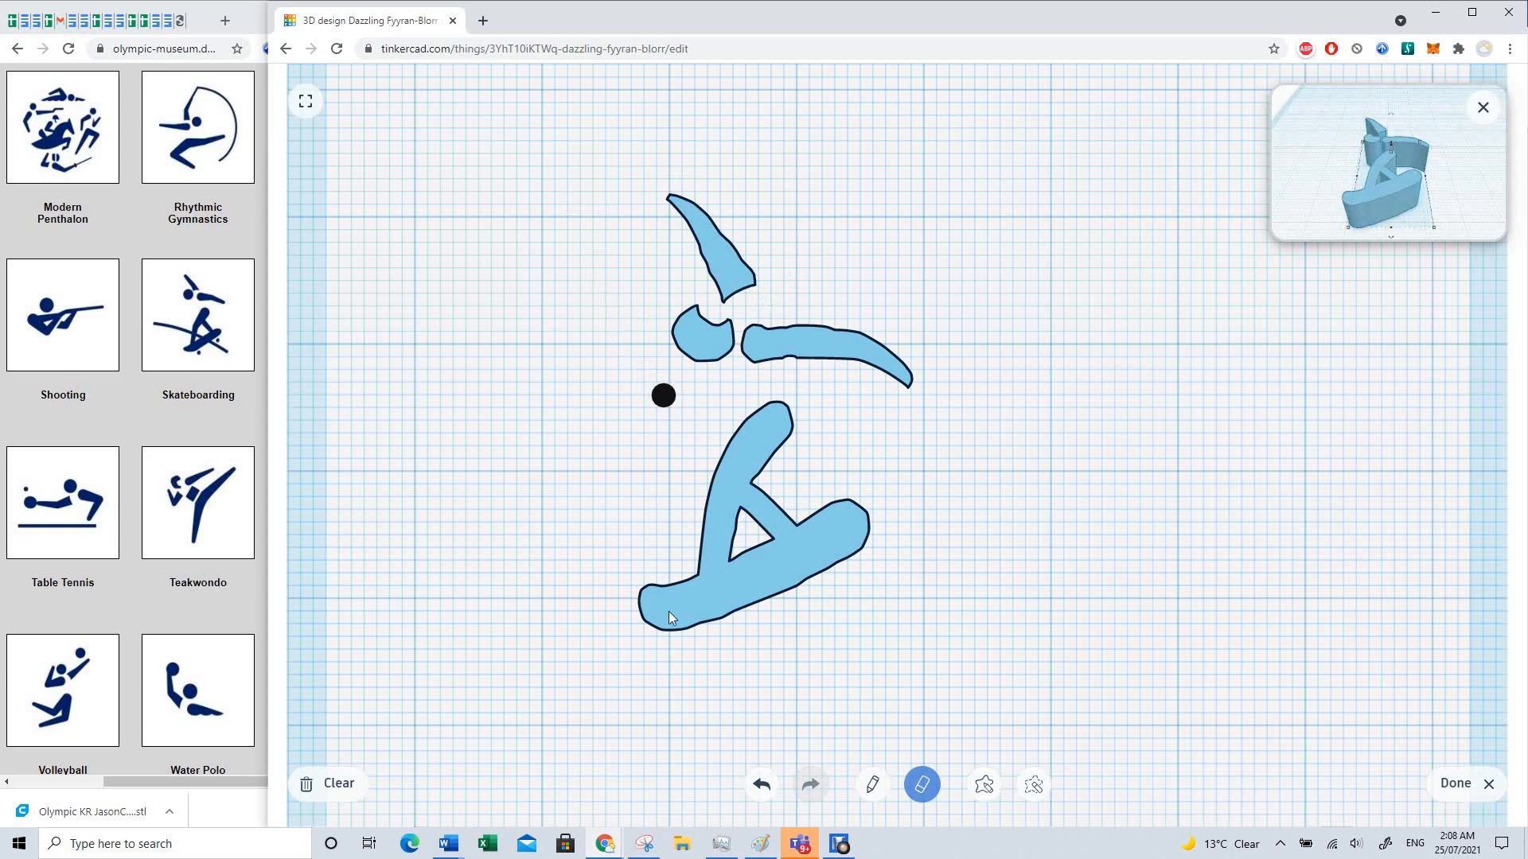
Step: Fill in the notch in the top of the head and thicken the shoulder end of the horizontal arm
{"action": "left_click", "coordinate": [874, 787]}
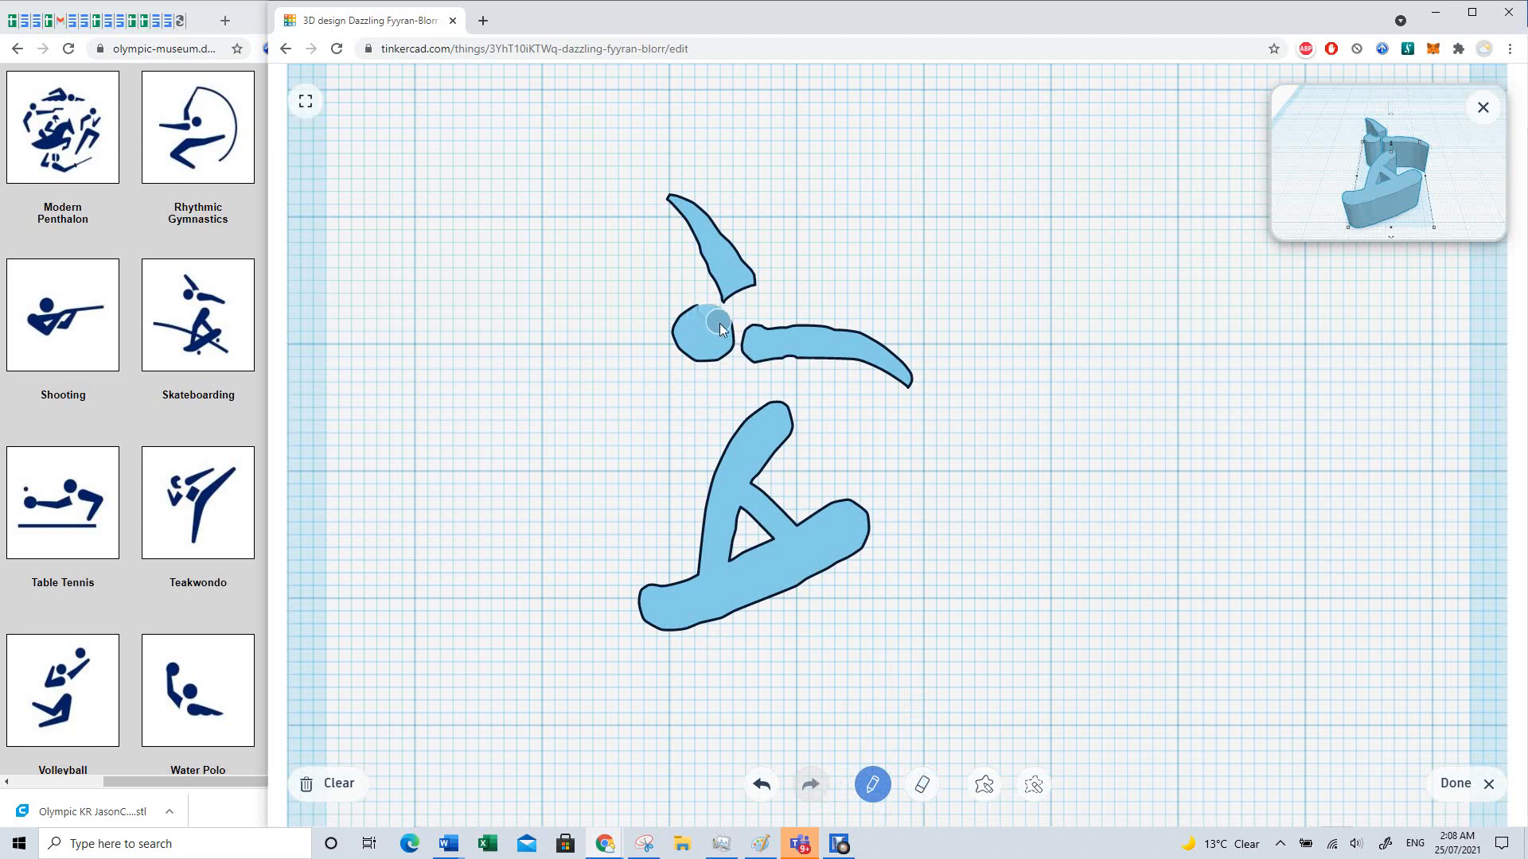
{"action": "left_click_drag", "start_coordinate": [720, 325], "coordinate": [708, 319]}
{"action": "left_click_drag", "start_coordinate": [764, 333], "coordinate": [798, 343]}
{"action": "left_click_drag", "start_coordinate": [788, 343], "coordinate": [788, 342]}
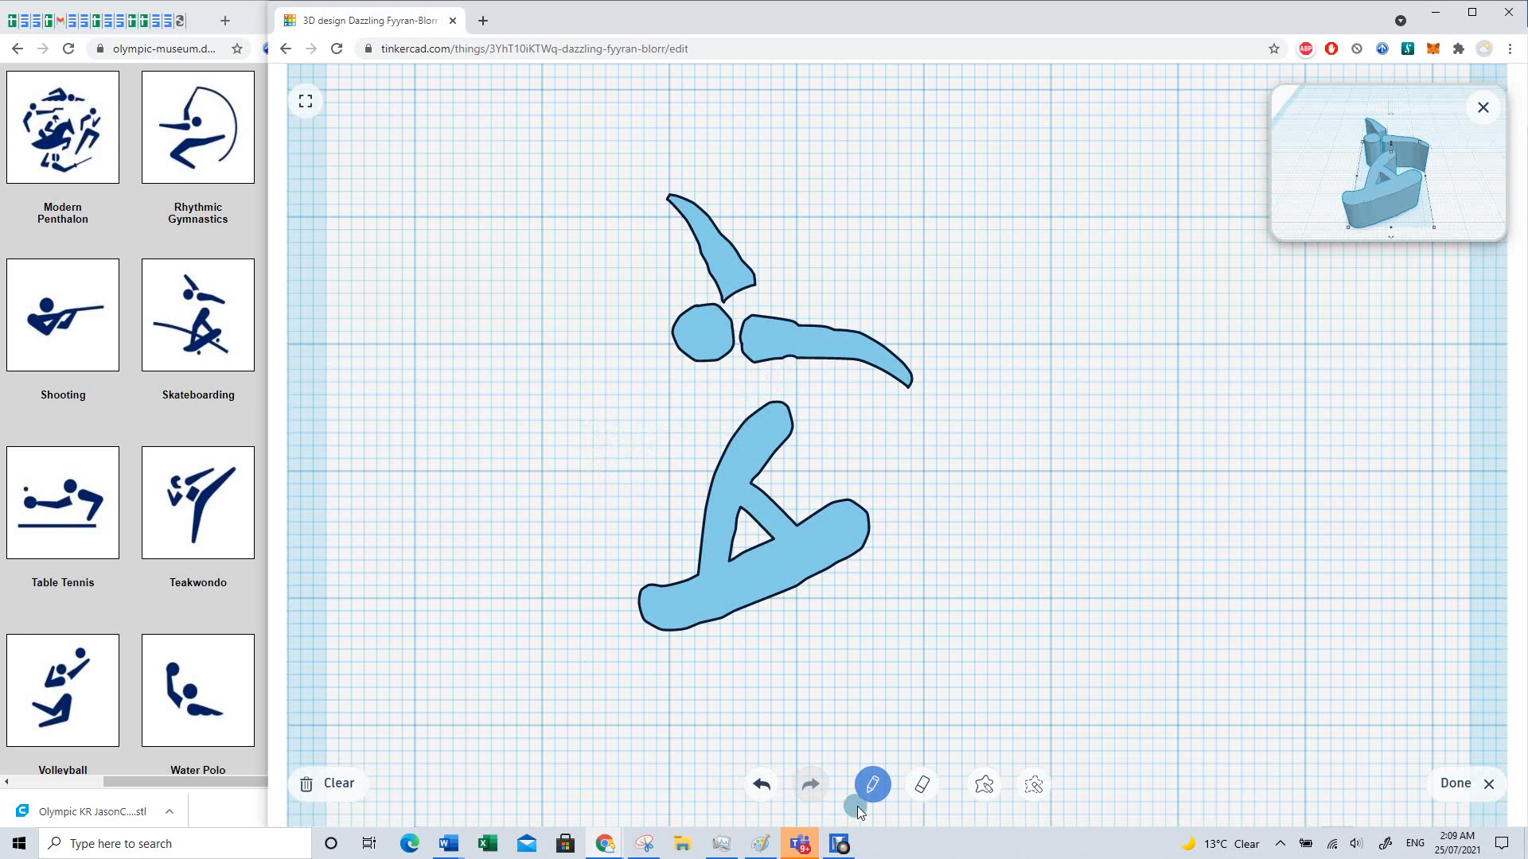
Step: Draw two round wheels beneath the skateboard and a diagonal ramp line extending from both sides of it, finishing the scribble
{"action": "left_click", "coordinate": [711, 640]}
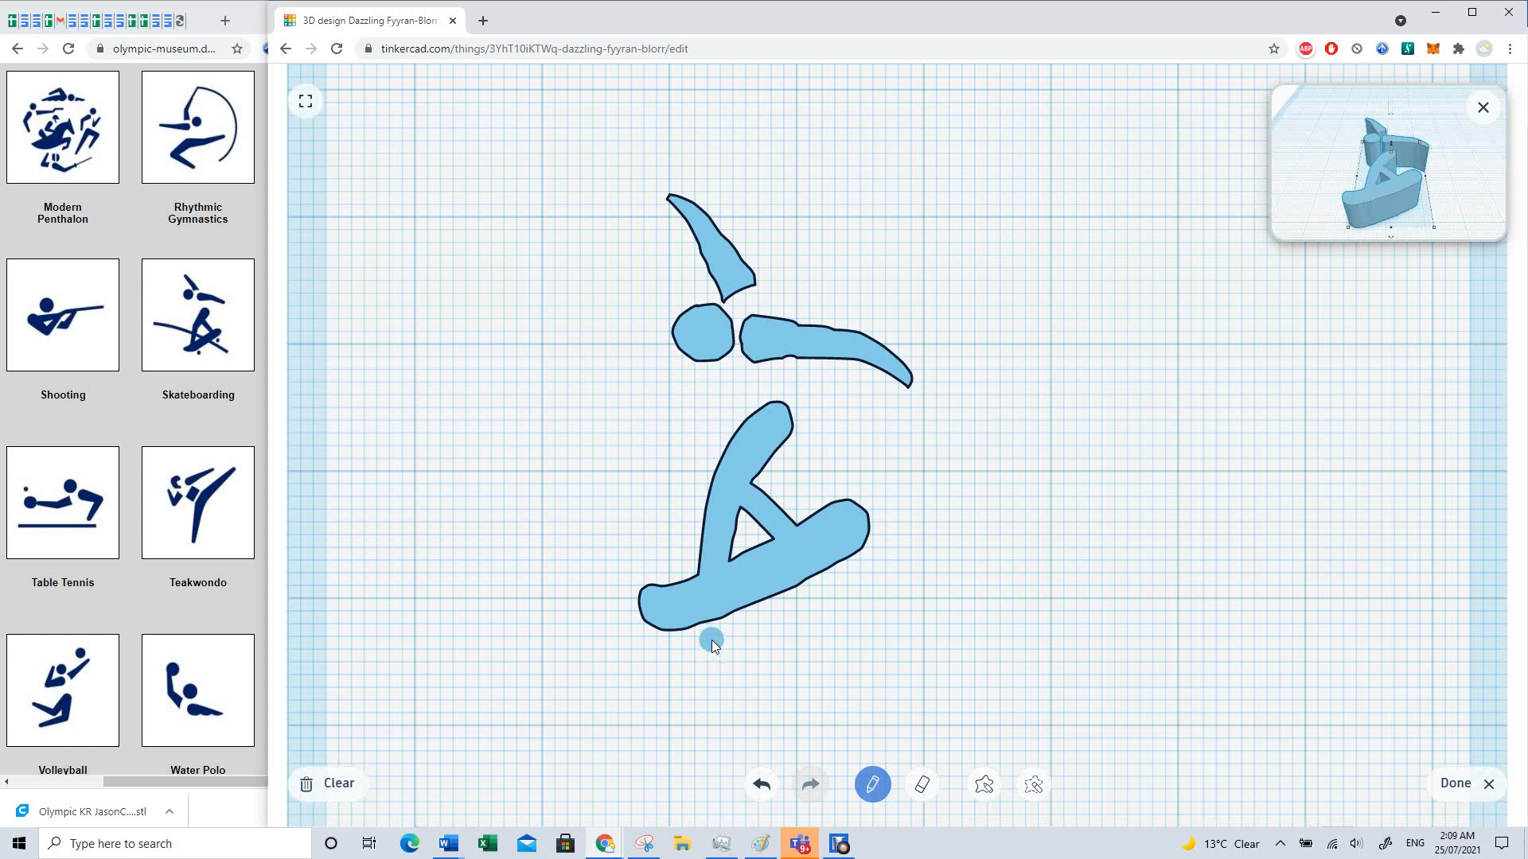
{"action": "left_click", "coordinate": [850, 575]}
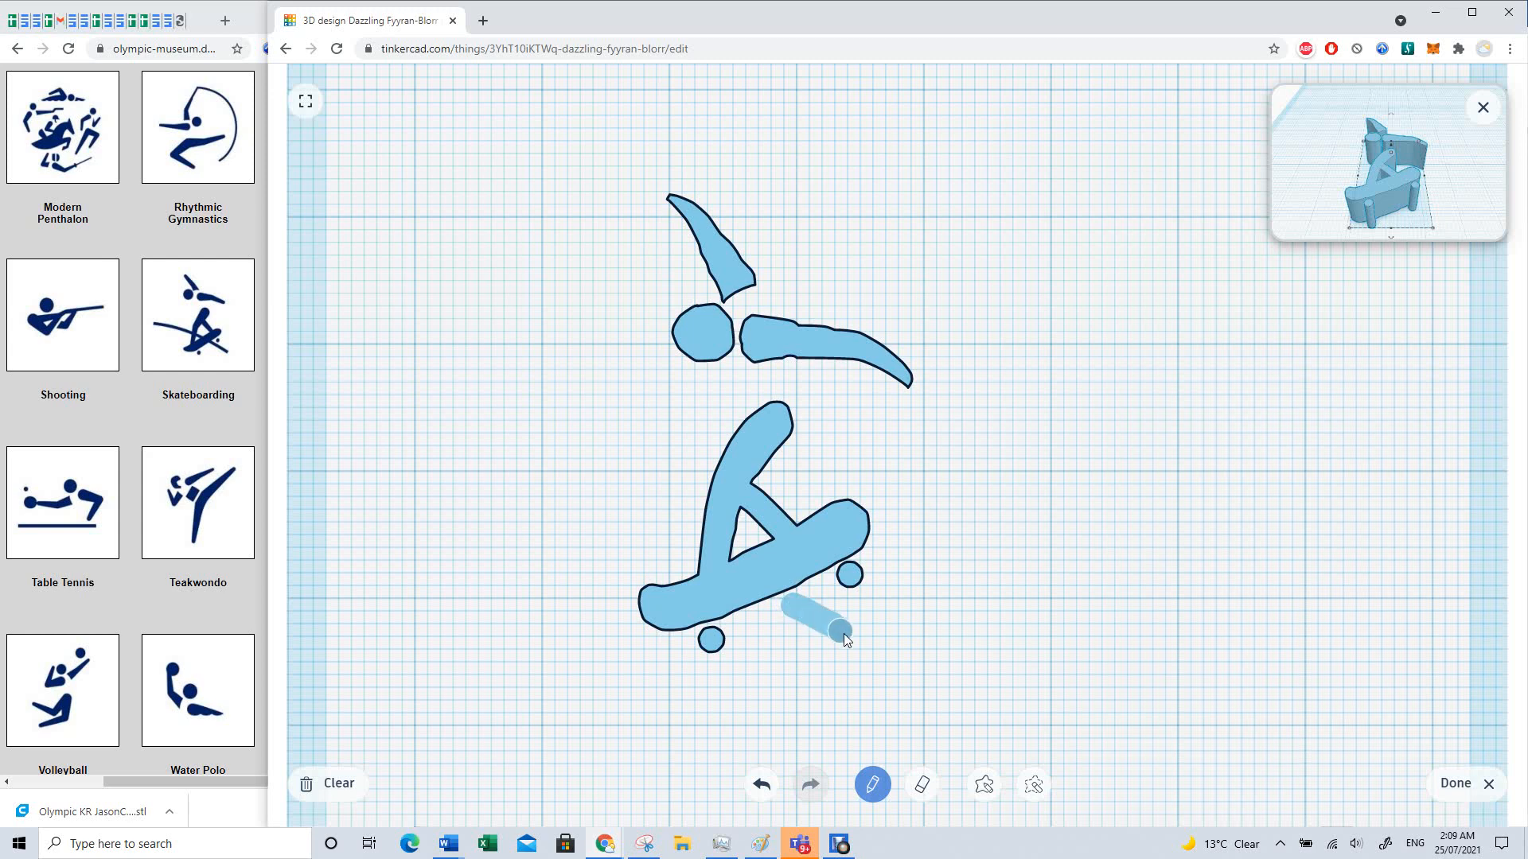
{"action": "left_click_drag", "start_coordinate": [881, 657], "coordinate": [927, 684]}
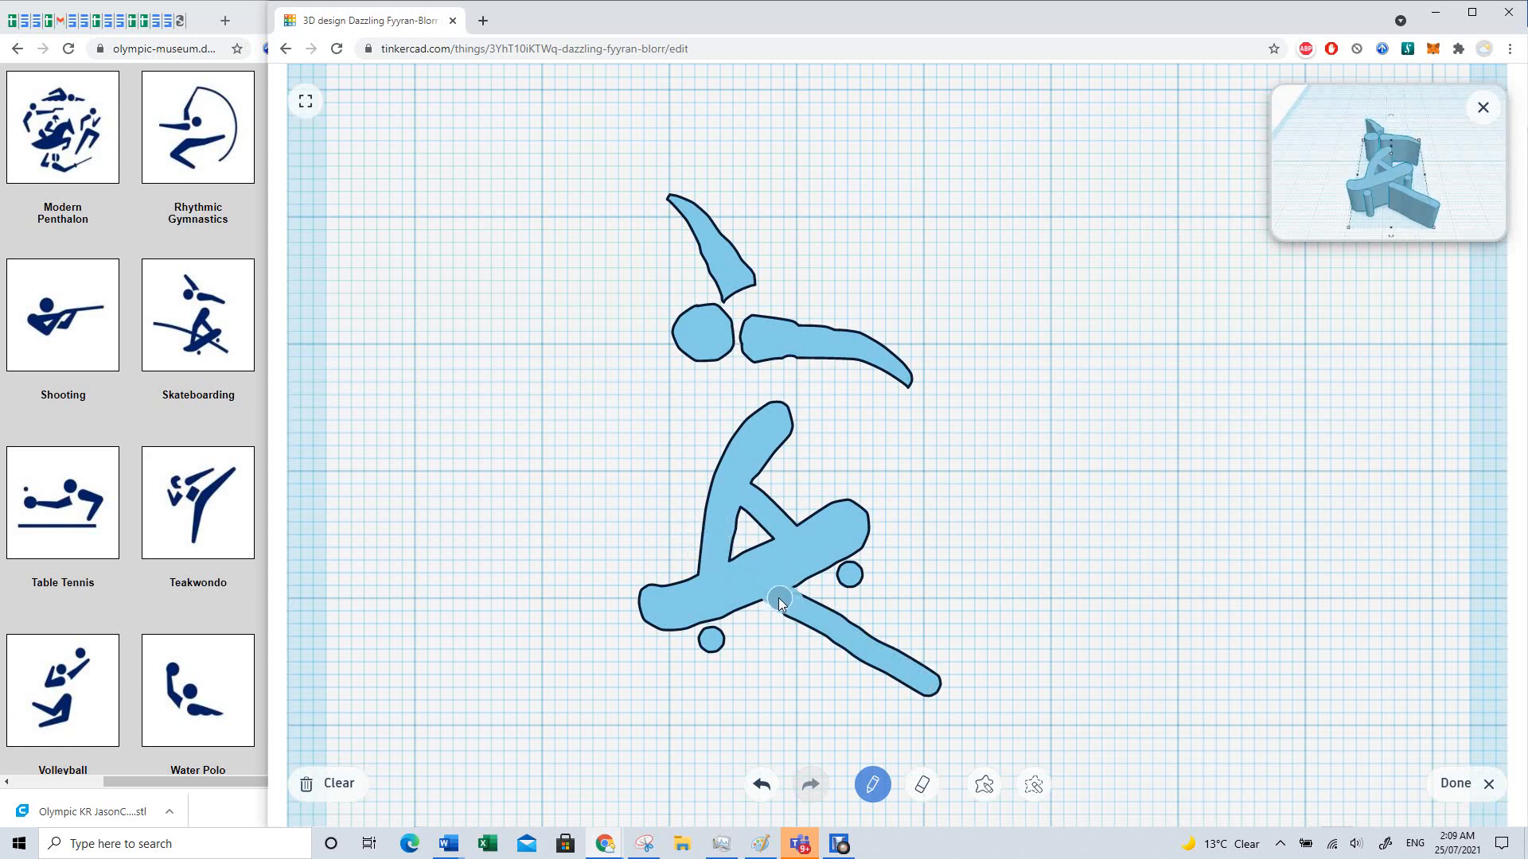
{"action": "left_click_drag", "start_coordinate": [767, 591], "coordinate": [768, 592]}
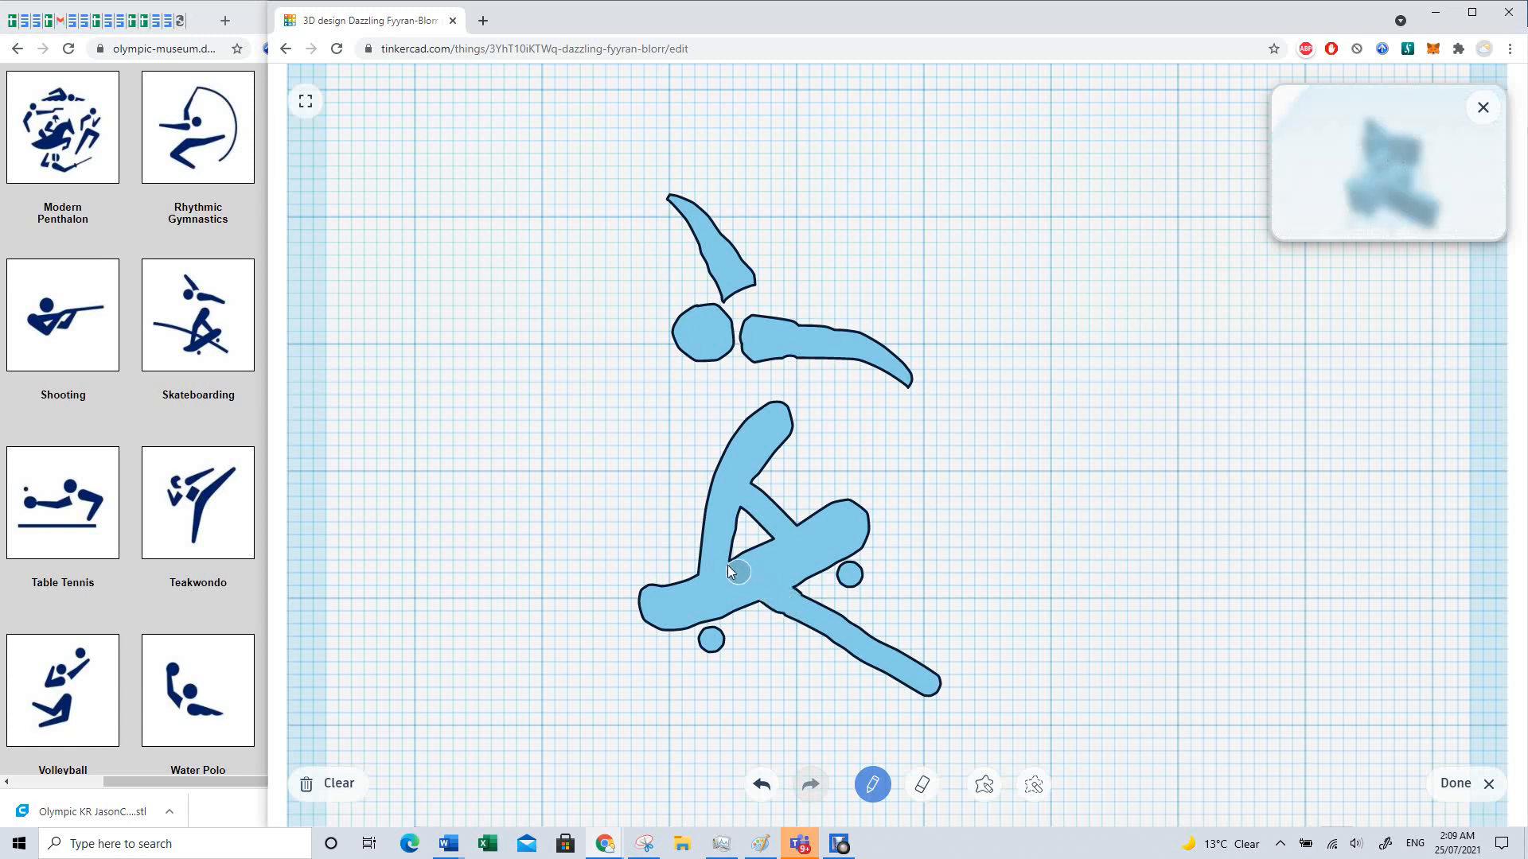
{"action": "left_click_drag", "start_coordinate": [643, 519], "coordinate": [530, 456]}
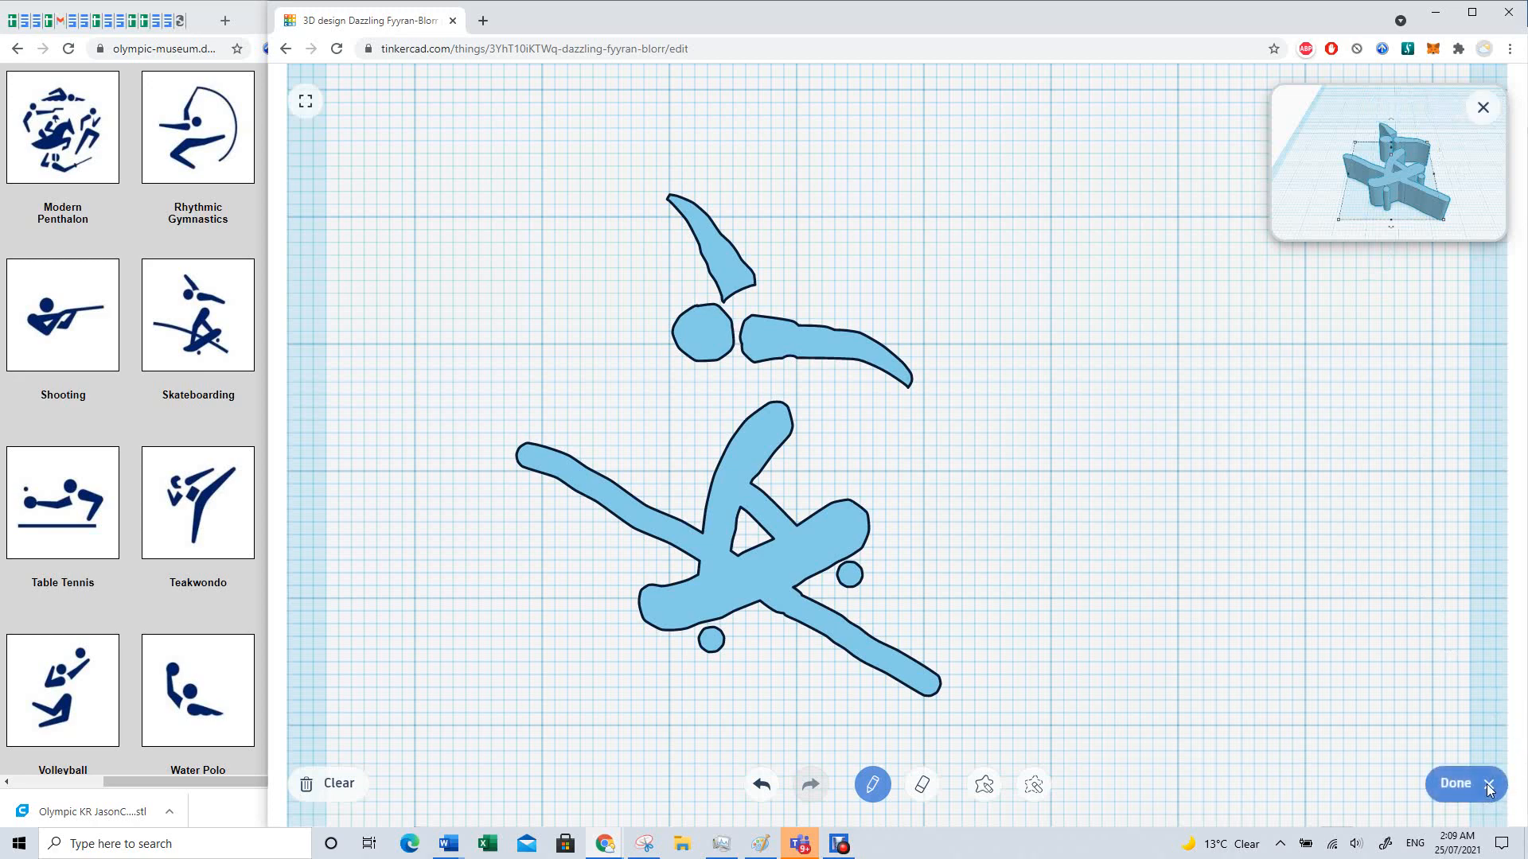
{"action": "left_click", "coordinate": [1463, 784]}
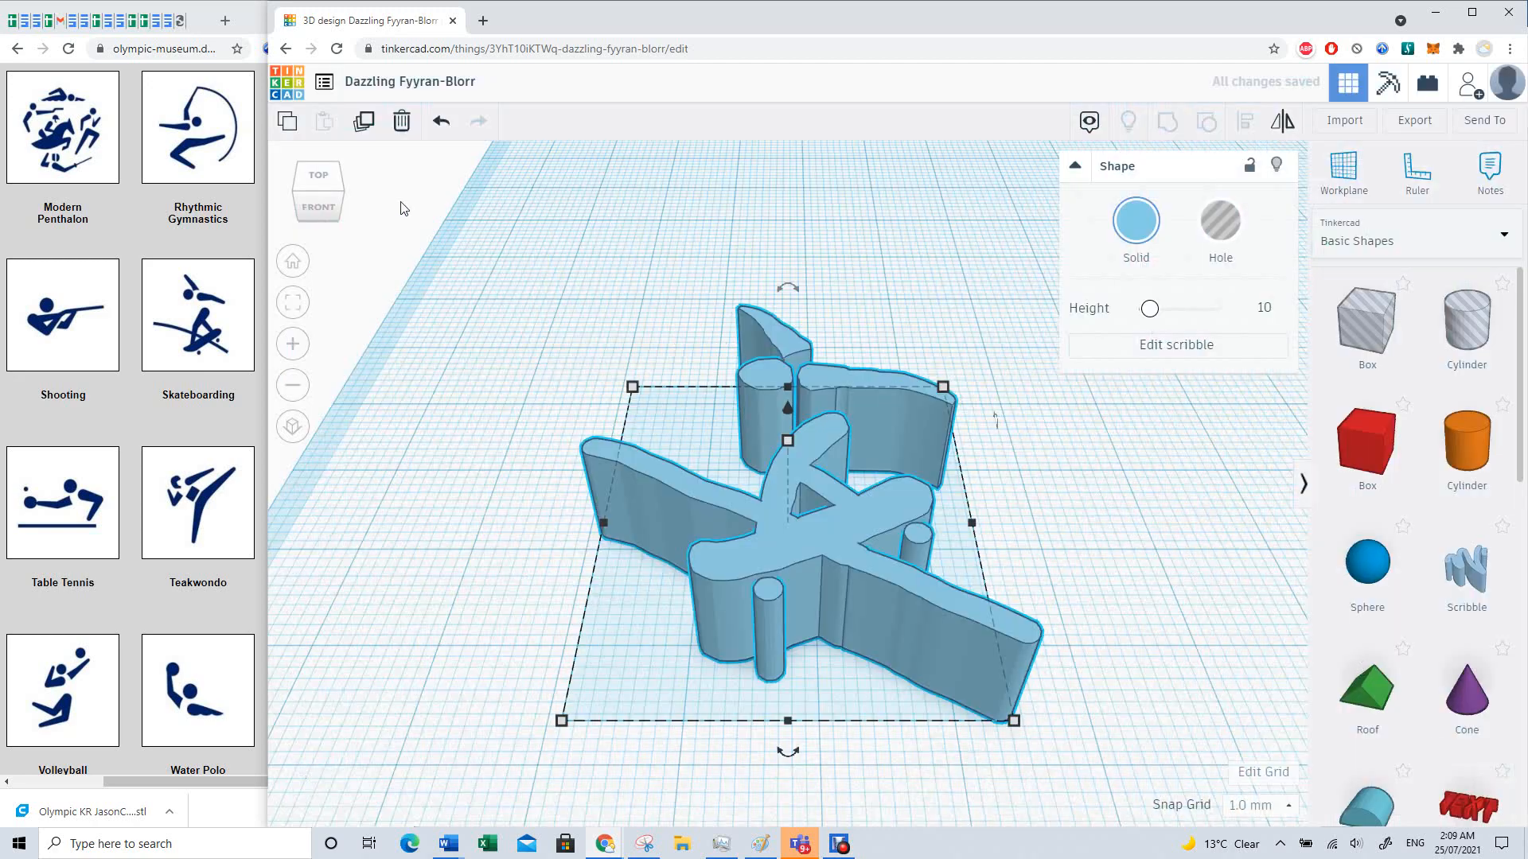
Step: Reduce the height of the pictogram shape to 4 mm
{"action": "left_click", "coordinate": [313, 180]}
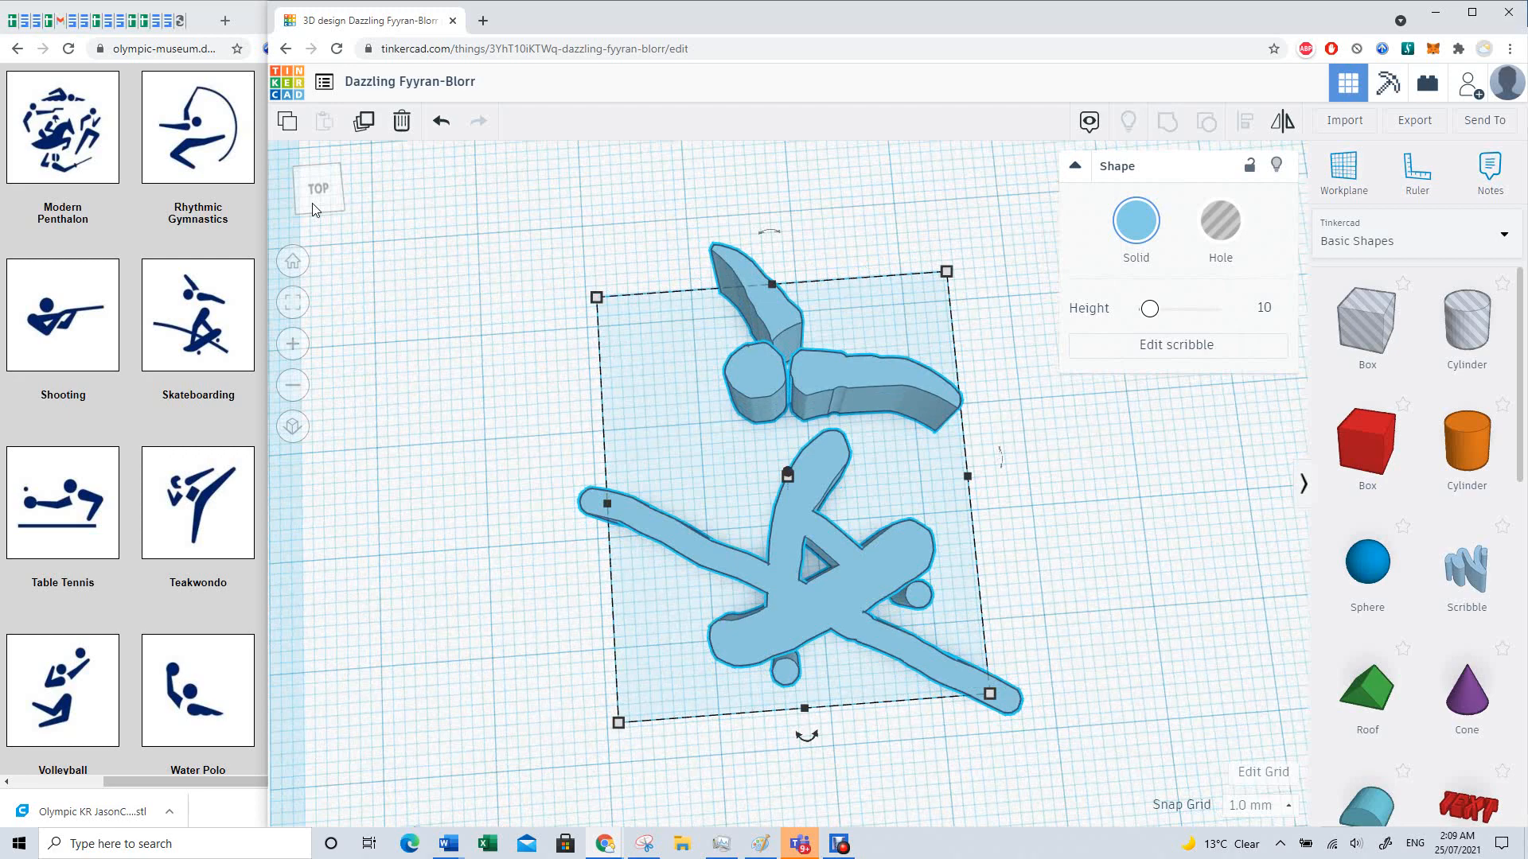
{"action": "left_click_drag", "start_coordinate": [312, 203], "coordinate": [309, 208]}
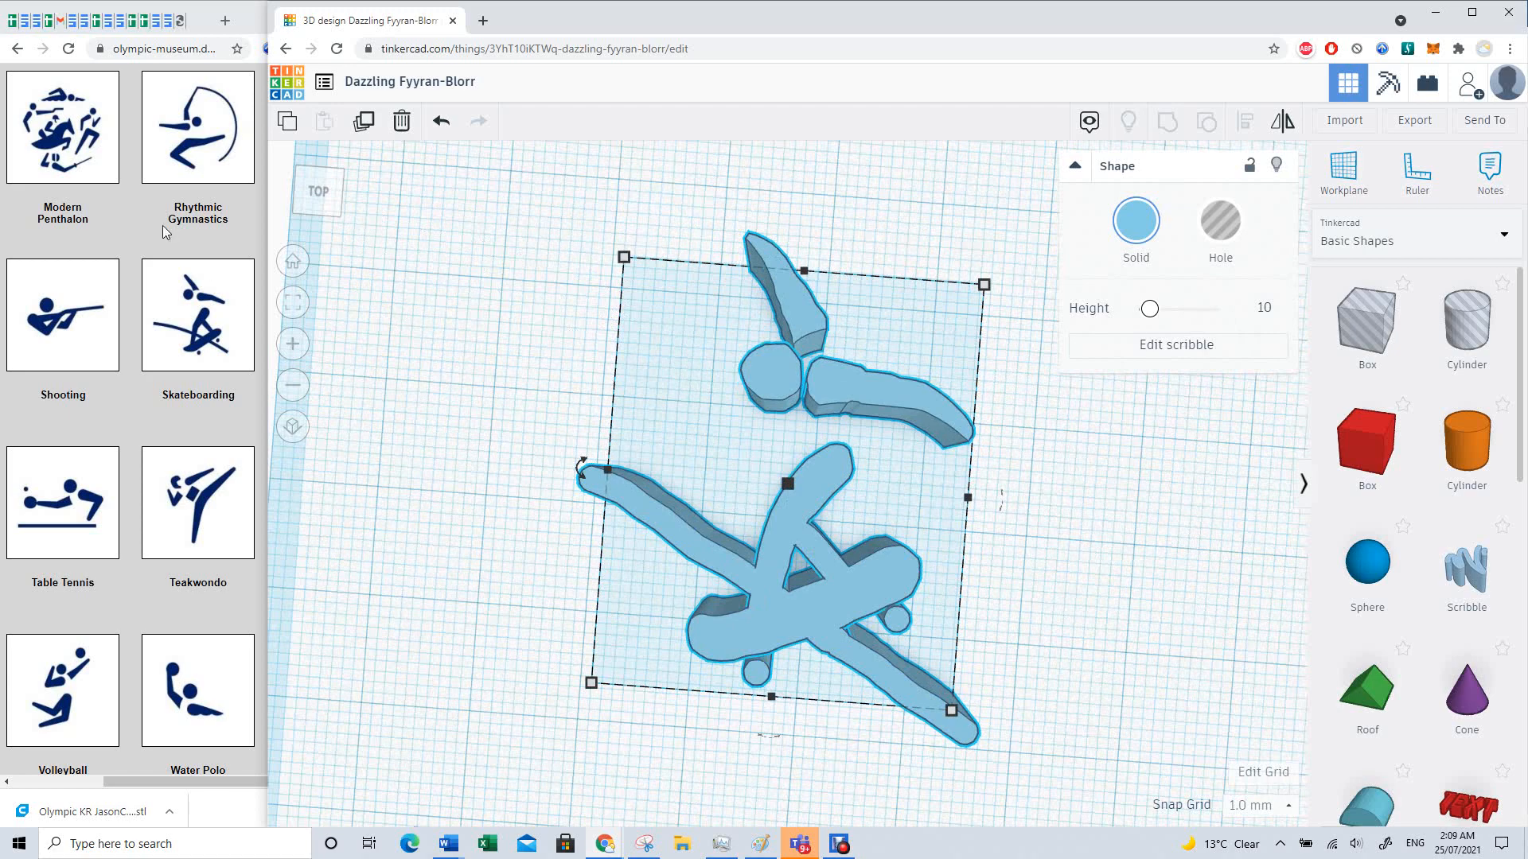
{"action": "left_click_drag", "start_coordinate": [323, 187], "coordinate": [320, 198]}
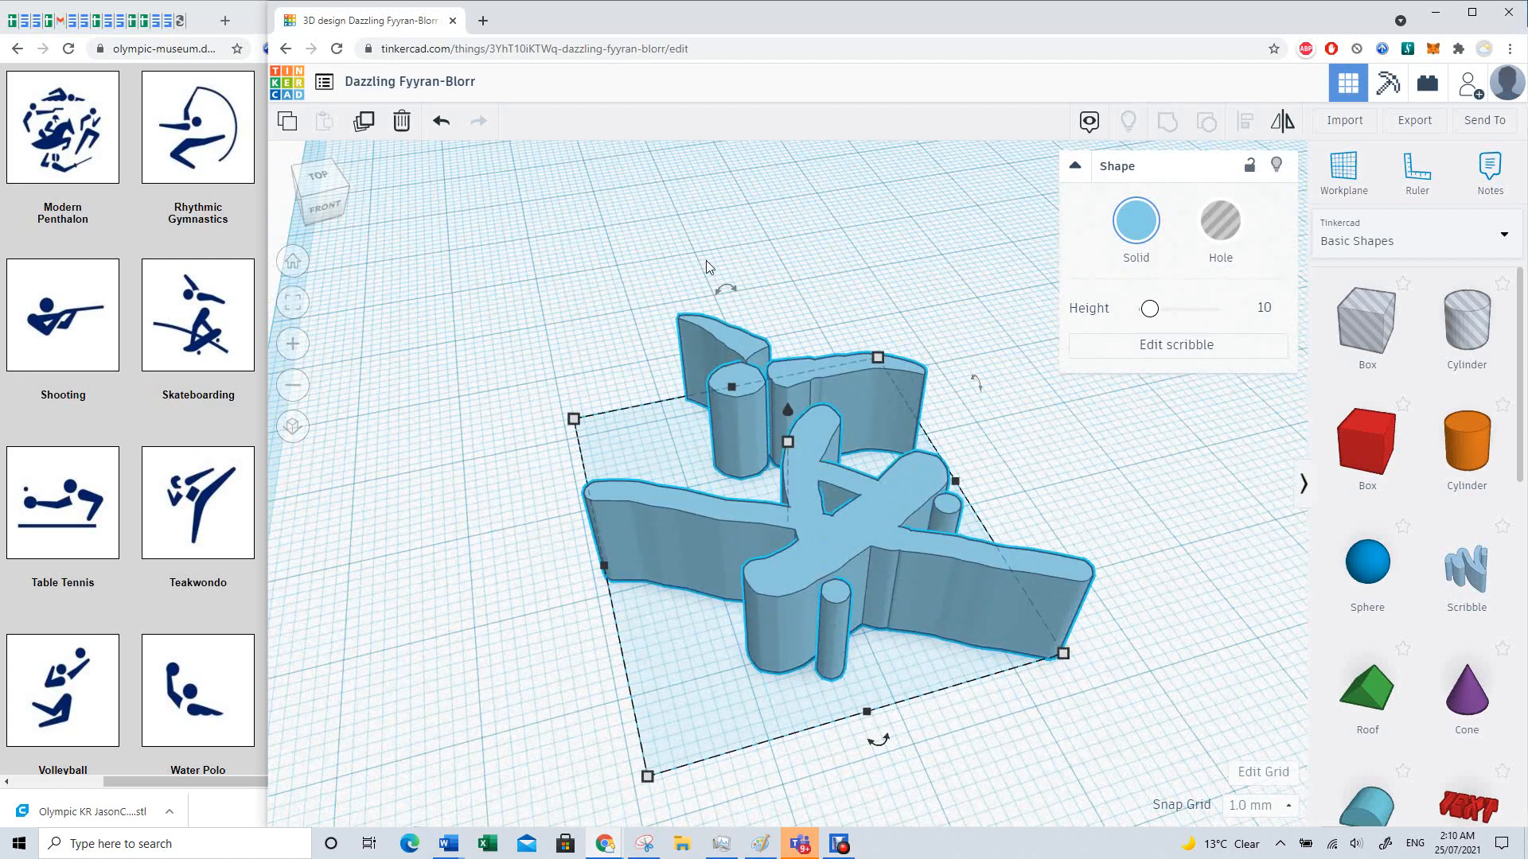
{"action": "left_click_drag", "start_coordinate": [790, 446], "coordinate": [795, 497]}
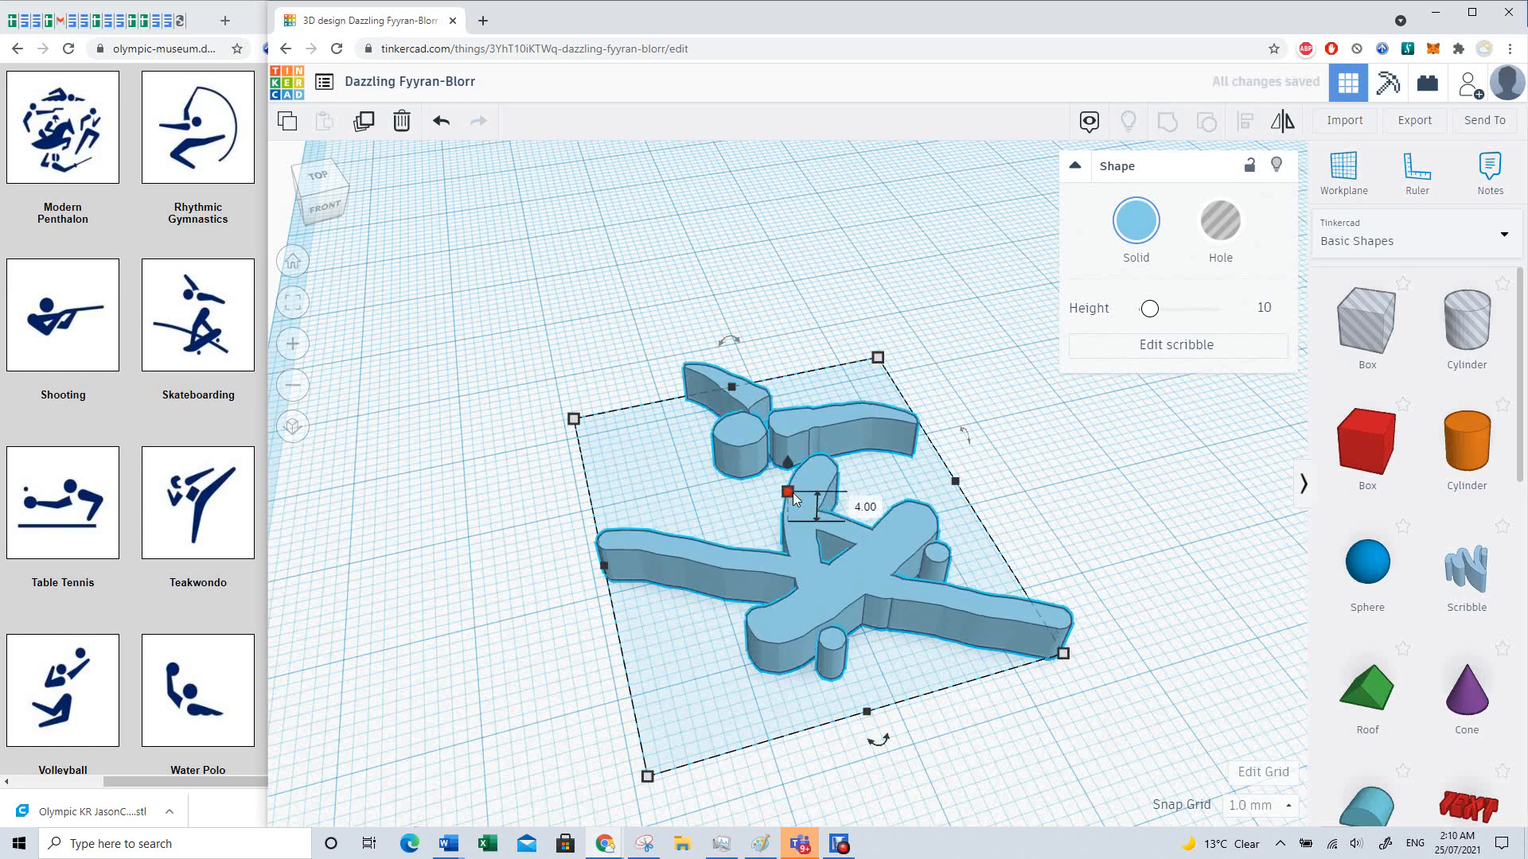
Step: Place a solid cylinder over the pictogram and enlarge its base to about 43 mm wide
{"action": "left_click", "coordinate": [316, 190]}
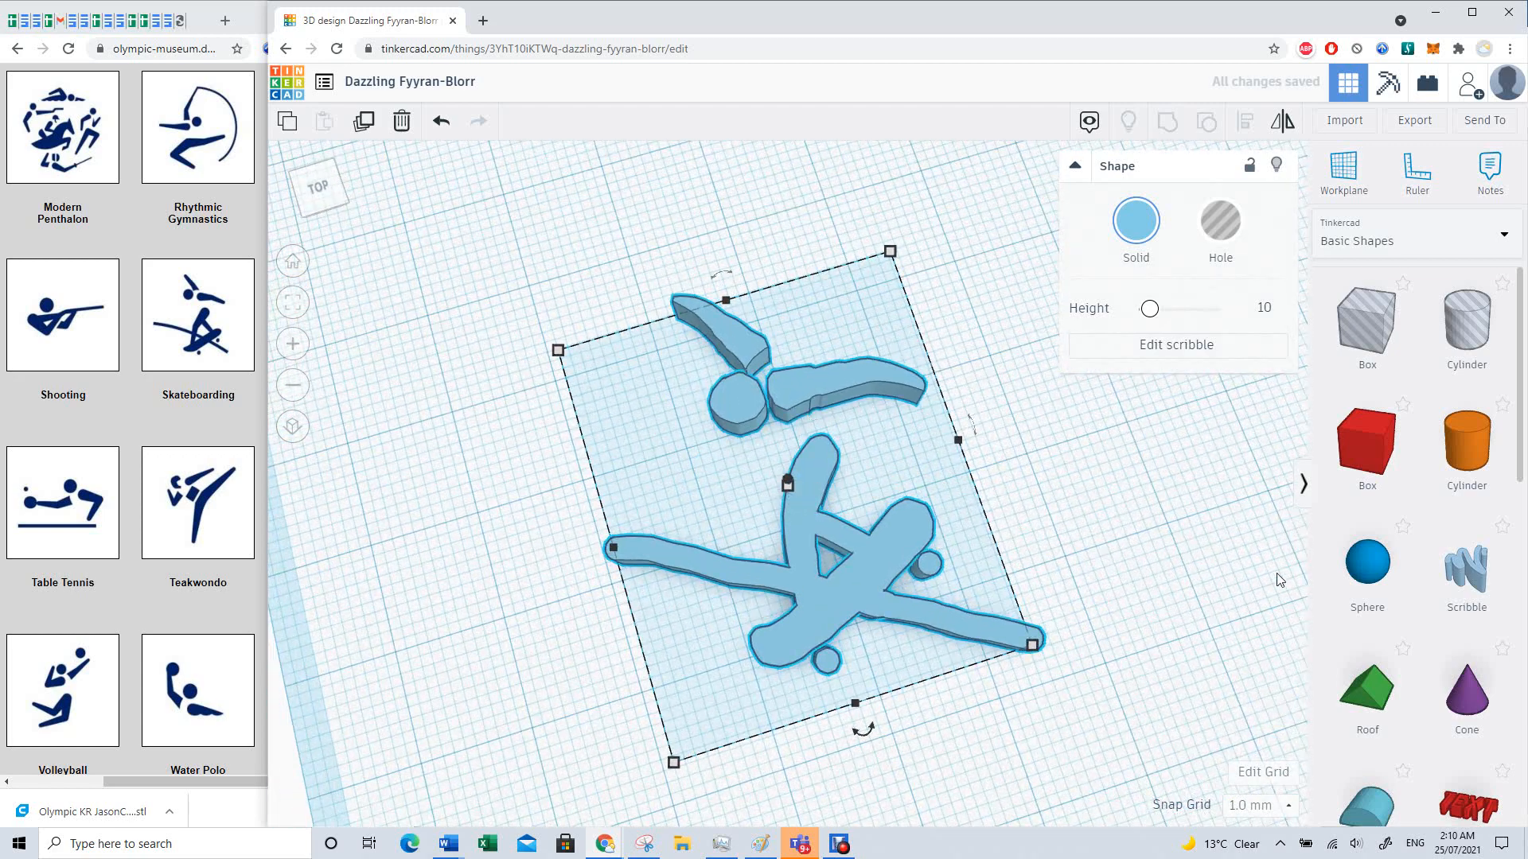
{"action": "mouse_move", "coordinate": [1474, 448]}
{"action": "left_mouse_down"}
{"action": "mouse_move", "coordinate": [1102, 382]}
{"action": "mouse_move", "coordinate": [671, 274]}
{"action": "mouse_move", "coordinate": [656, 360]}
{"action": "mouse_move", "coordinate": [709, 396]}
{"action": "mouse_move", "coordinate": [629, 375]}
{"action": "left_mouse_up"}
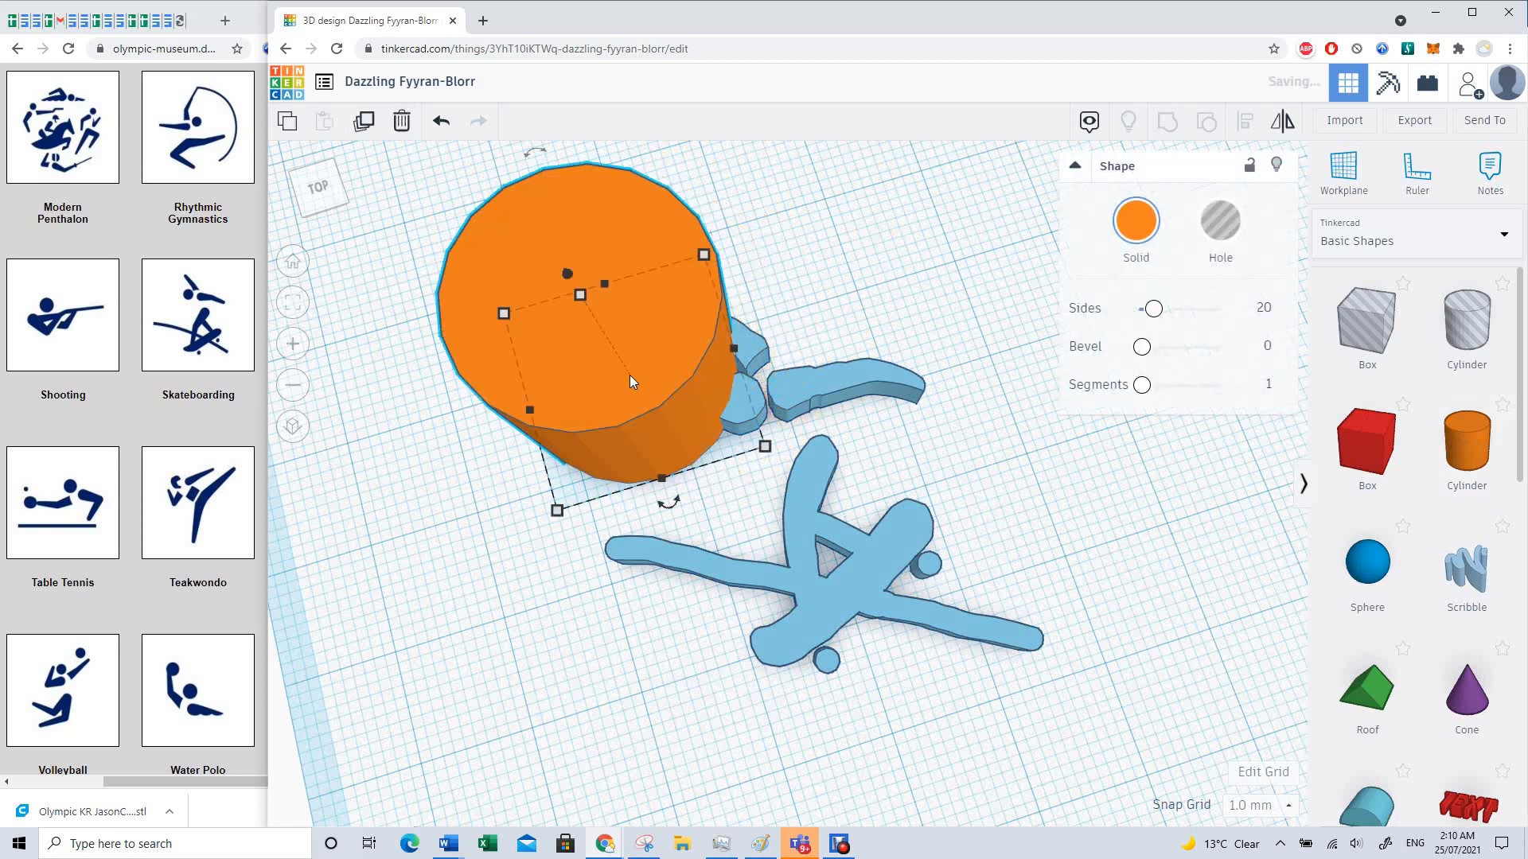
{"action": "left_click_drag", "start_coordinate": [776, 455], "coordinate": [1120, 688]}
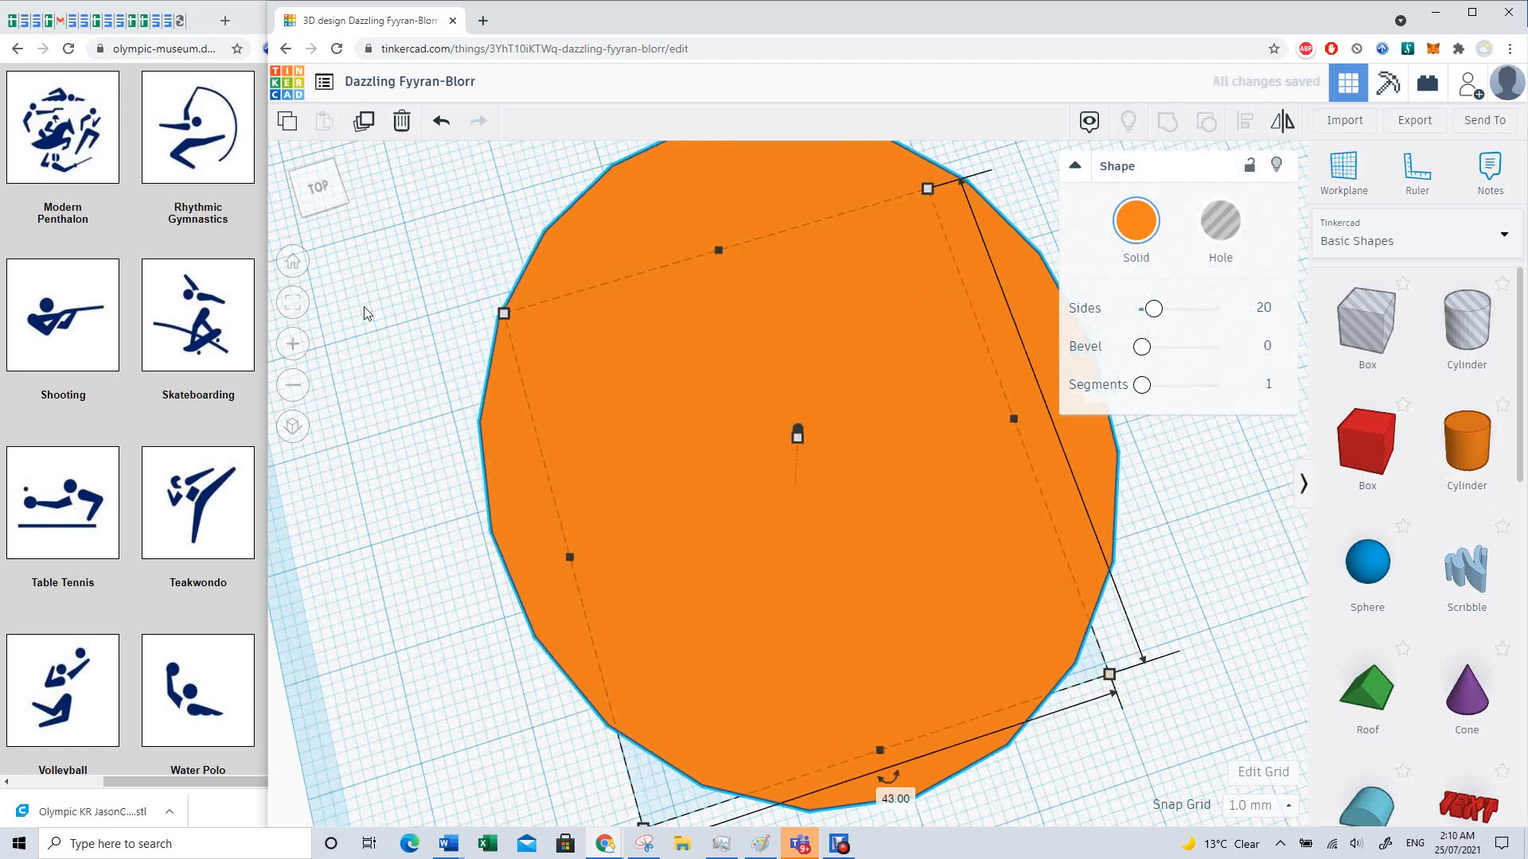
Step: Flatten the cylinder to a 3 mm high disc beneath the raised pictogram
{"action": "left_click", "coordinate": [320, 205]}
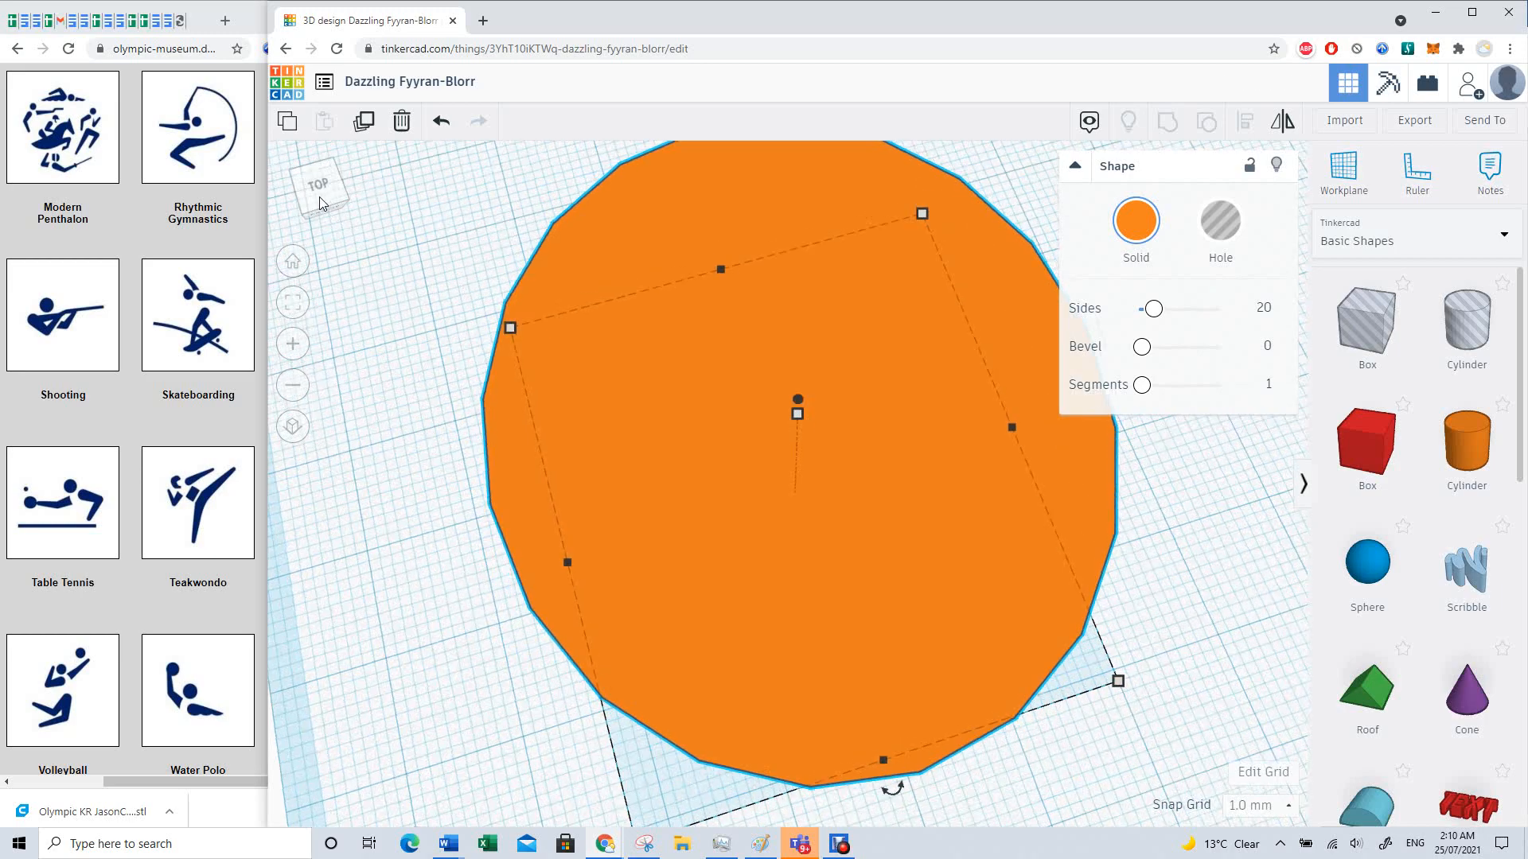
{"action": "left_click", "coordinate": [318, 199]}
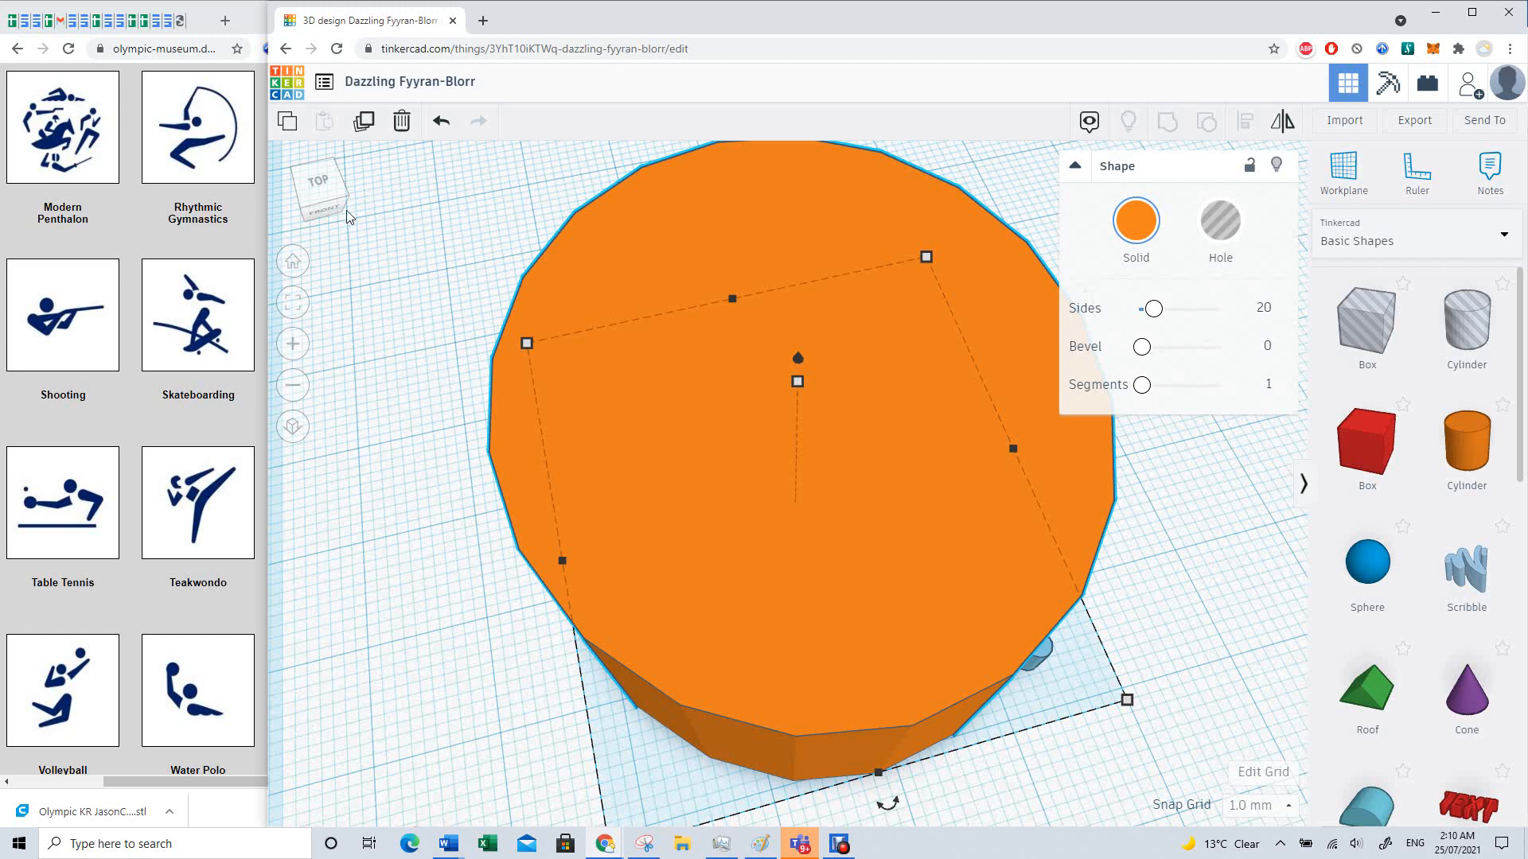
{"action": "mouse_move", "coordinate": [799, 380]}
{"action": "left_click_drag", "start_coordinate": [799, 381], "coordinate": [802, 494]}
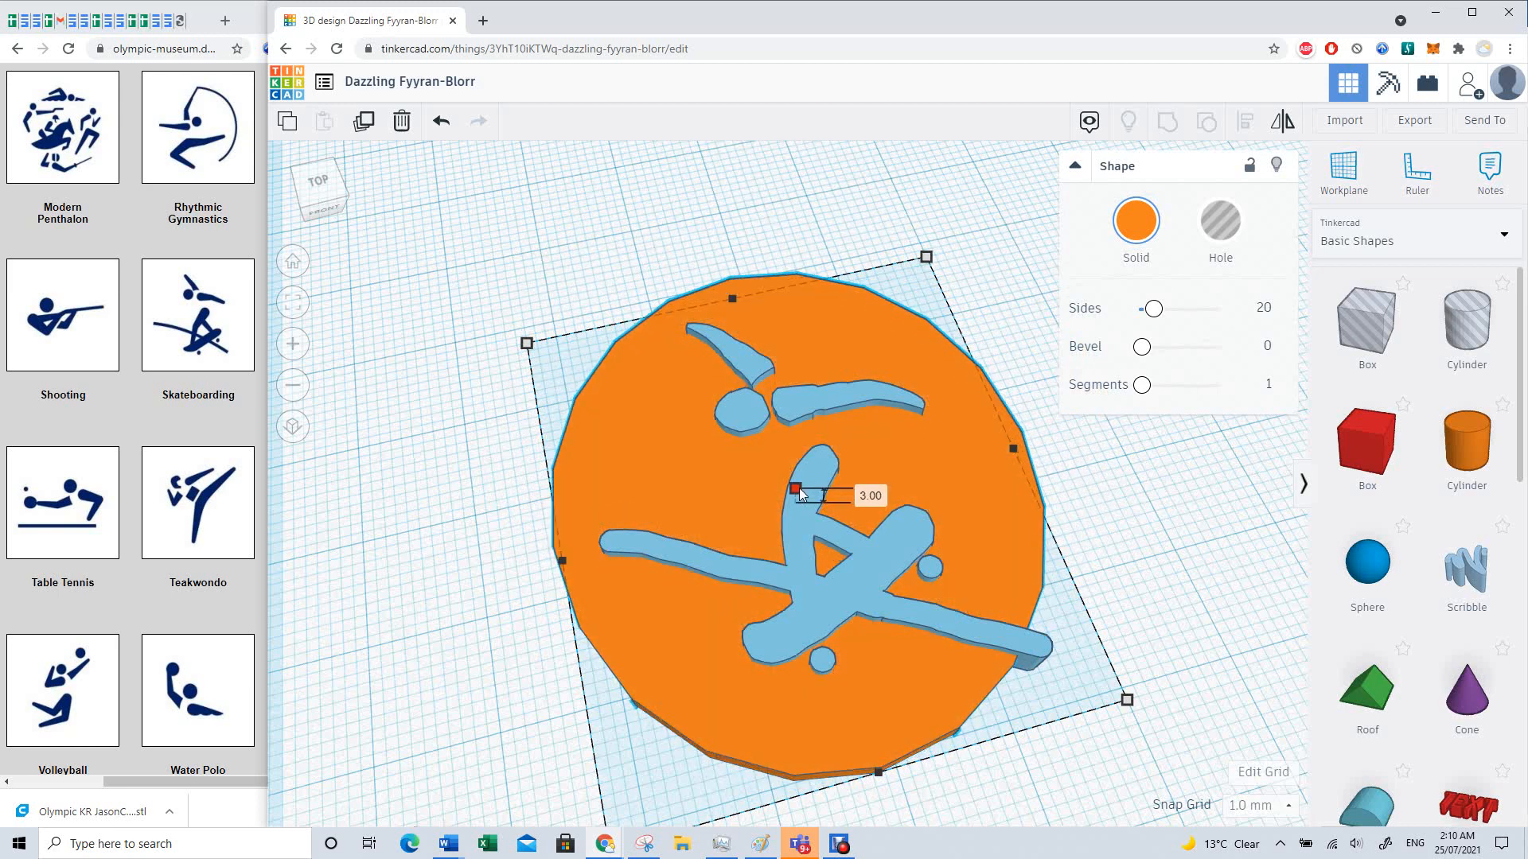
{"action": "left_click_drag", "start_coordinate": [800, 493], "coordinate": [800, 493]}
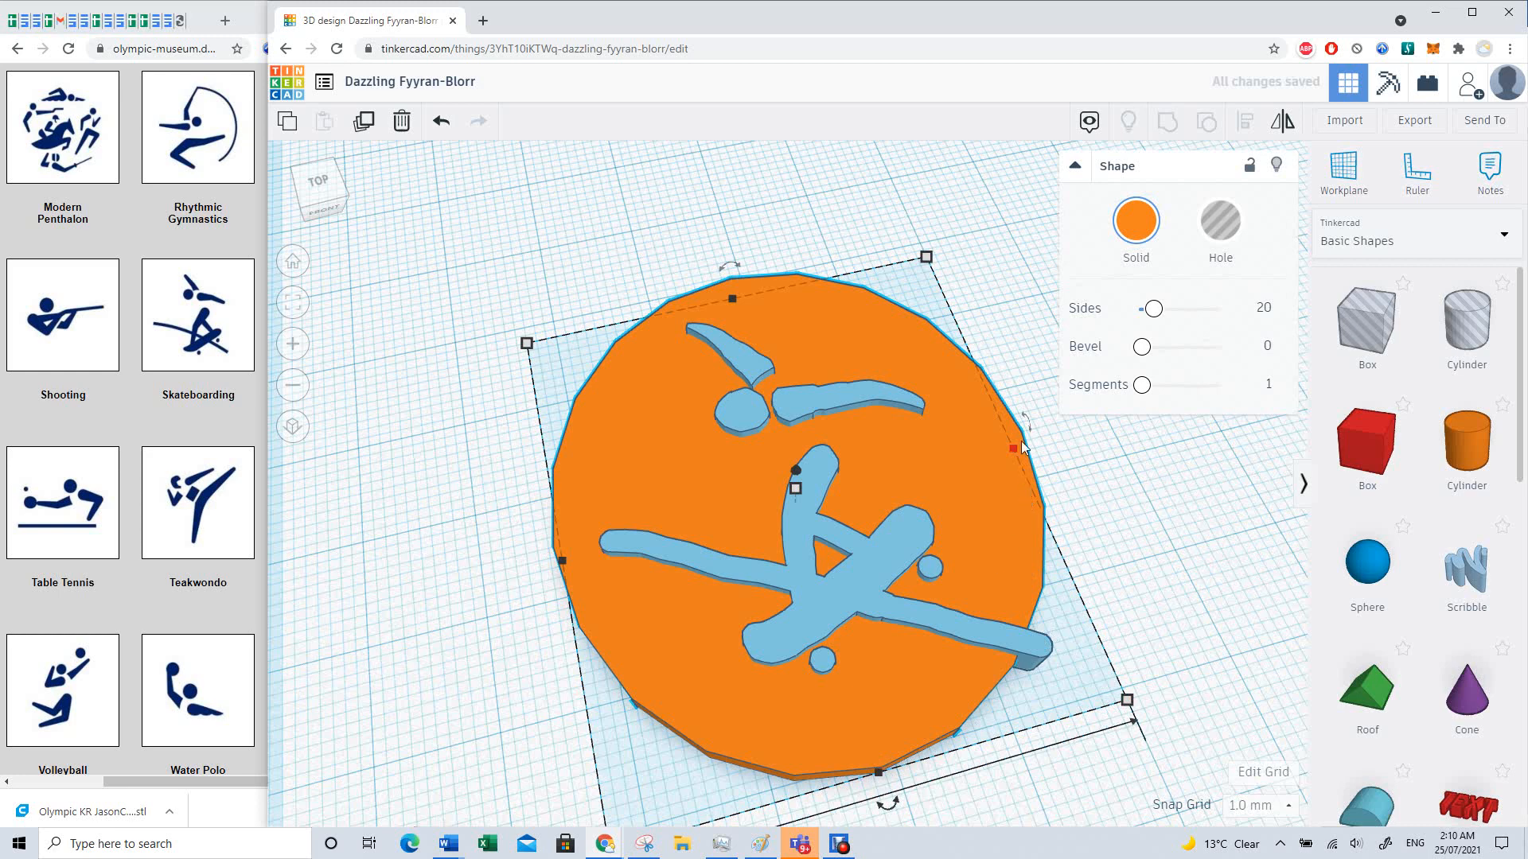
Step: Widen the disc to 47 mm and nudge it until the whole pictogram sits within its edge
{"action": "left_click_drag", "start_coordinate": [1014, 448], "coordinate": [1065, 460]}
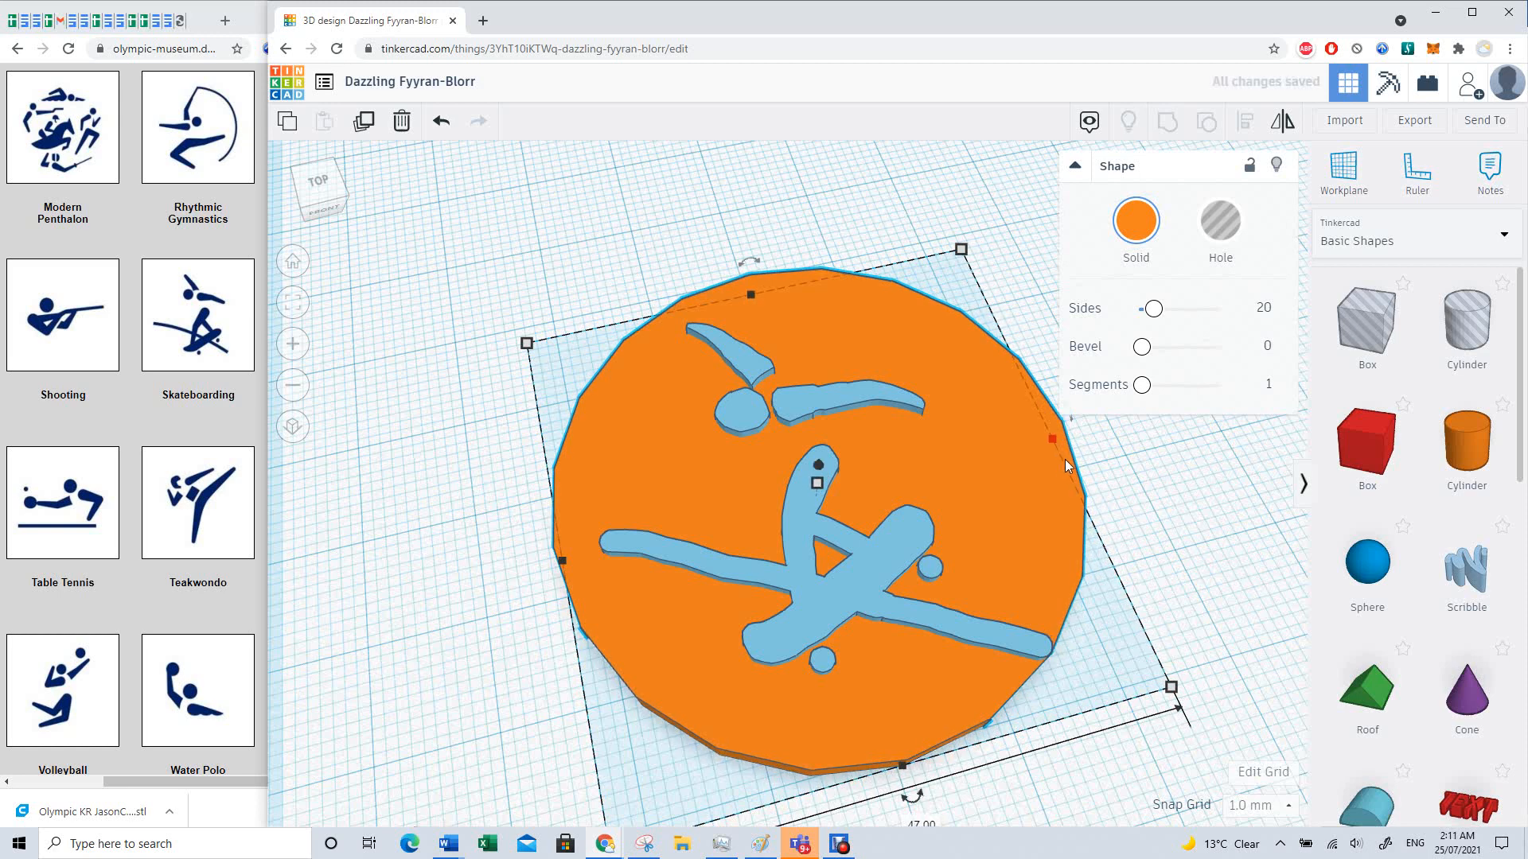
{"action": "key", "text": "Down"}
{"action": "key", "text": "Down"}
{"action": "key", "text": "Right"}
{"action": "key", "text": "Right"}
{"action": "key", "text": "Left"}
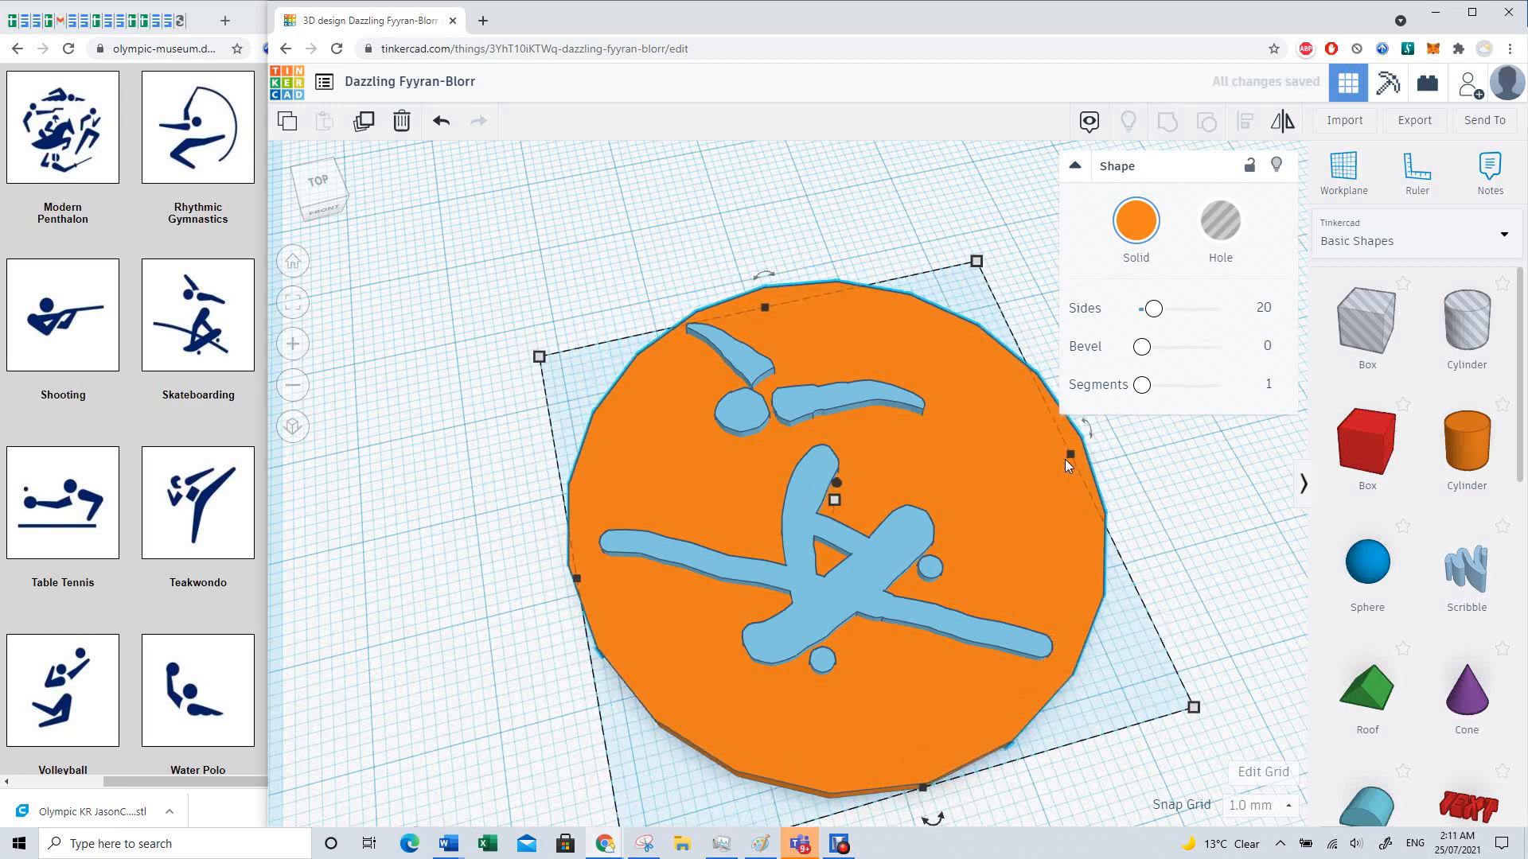
{"action": "key", "text": "Left"}
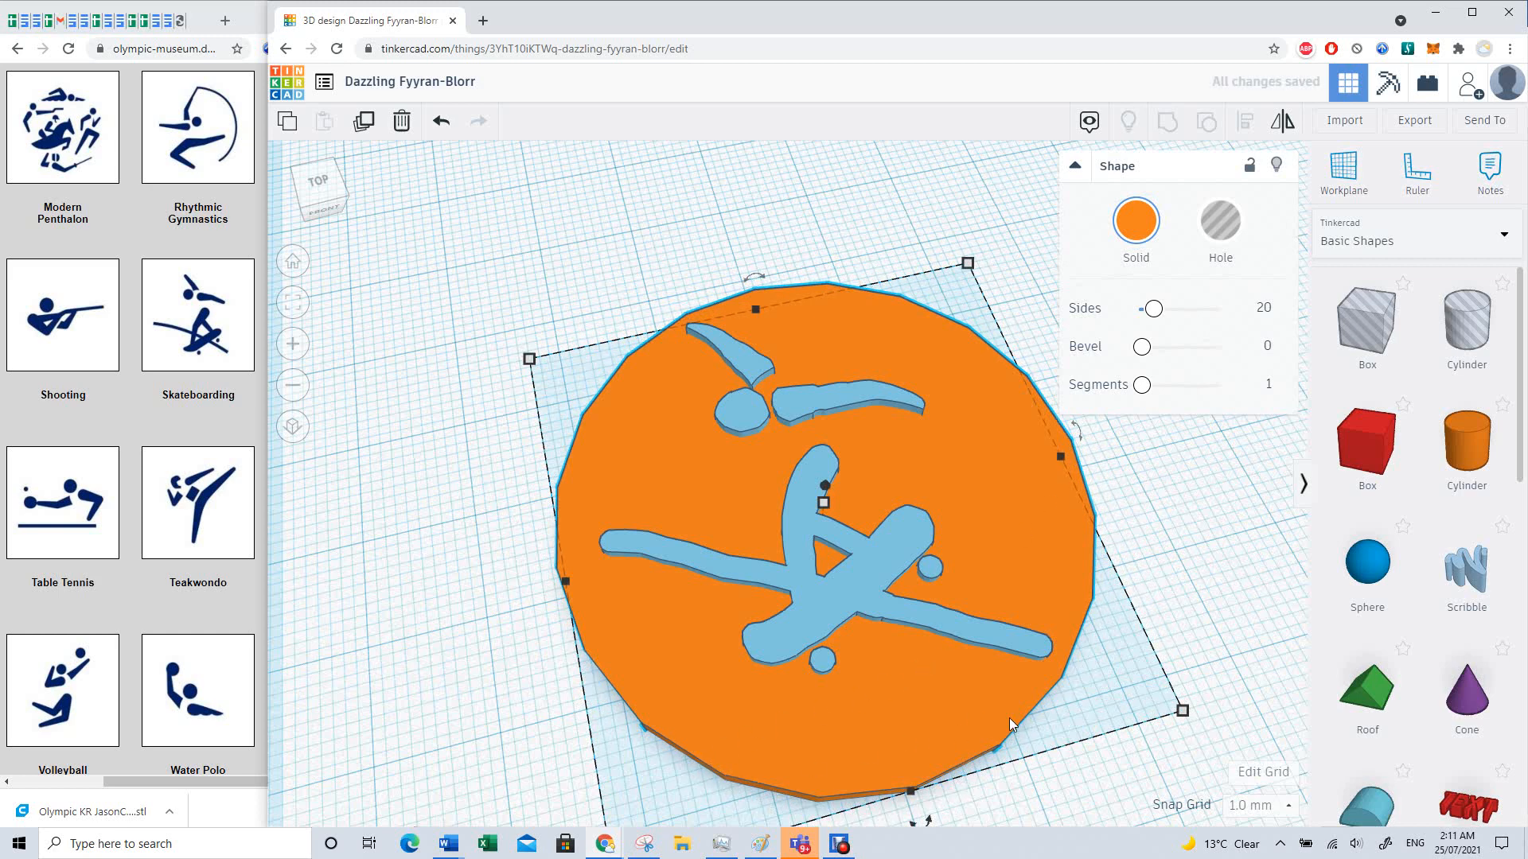
{"action": "left_click", "coordinate": [1143, 593]}
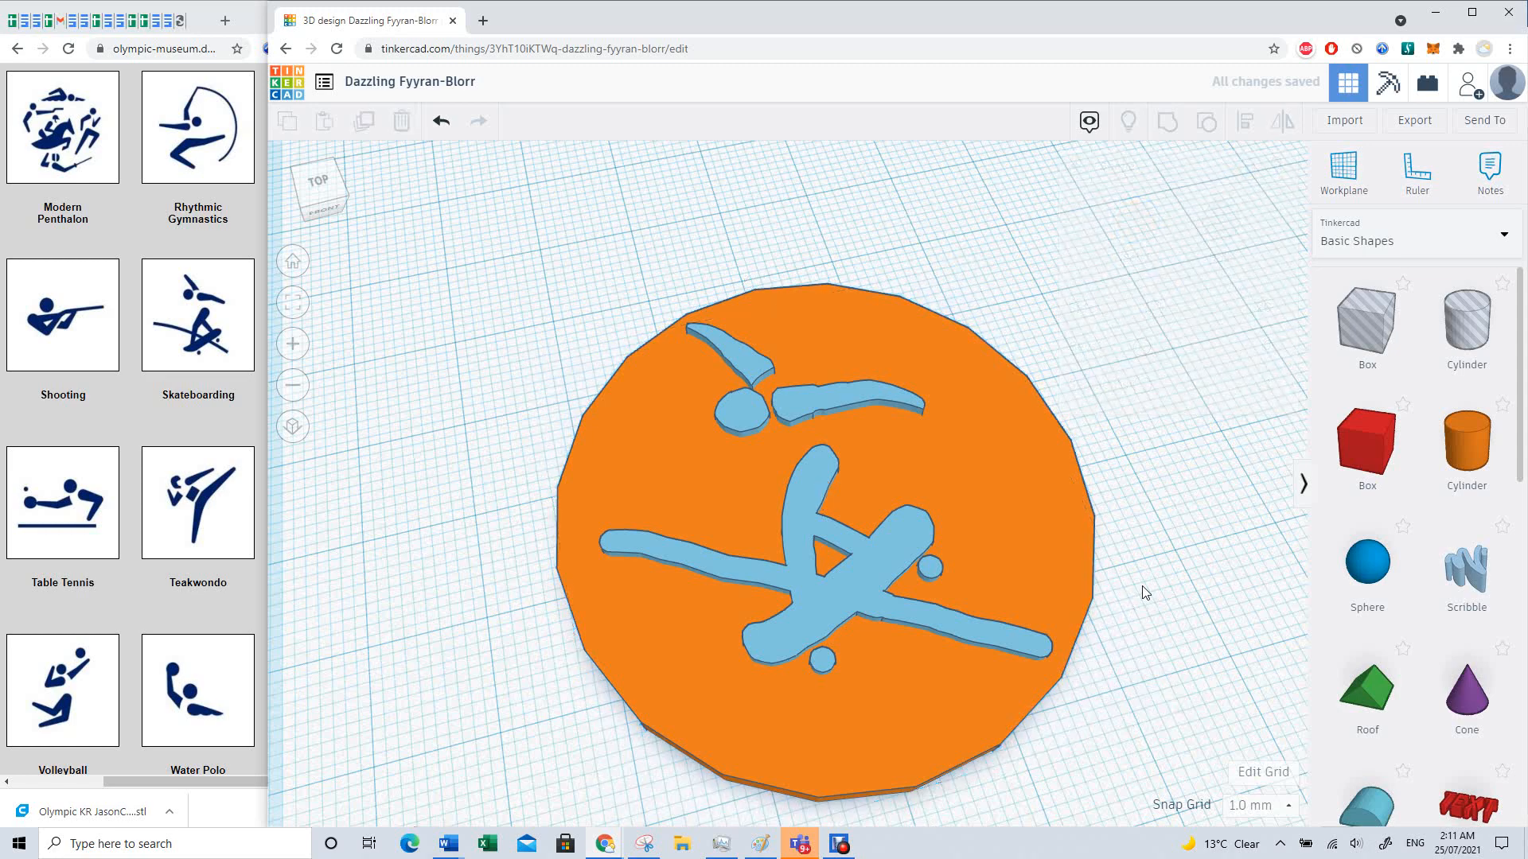
Step: Add a cylinder hole on the disc beside the horizontal arm and shrink it to 6 mm by 6 mm
{"action": "left_click", "coordinate": [304, 205]}
{"action": "left_click", "coordinate": [302, 188]}
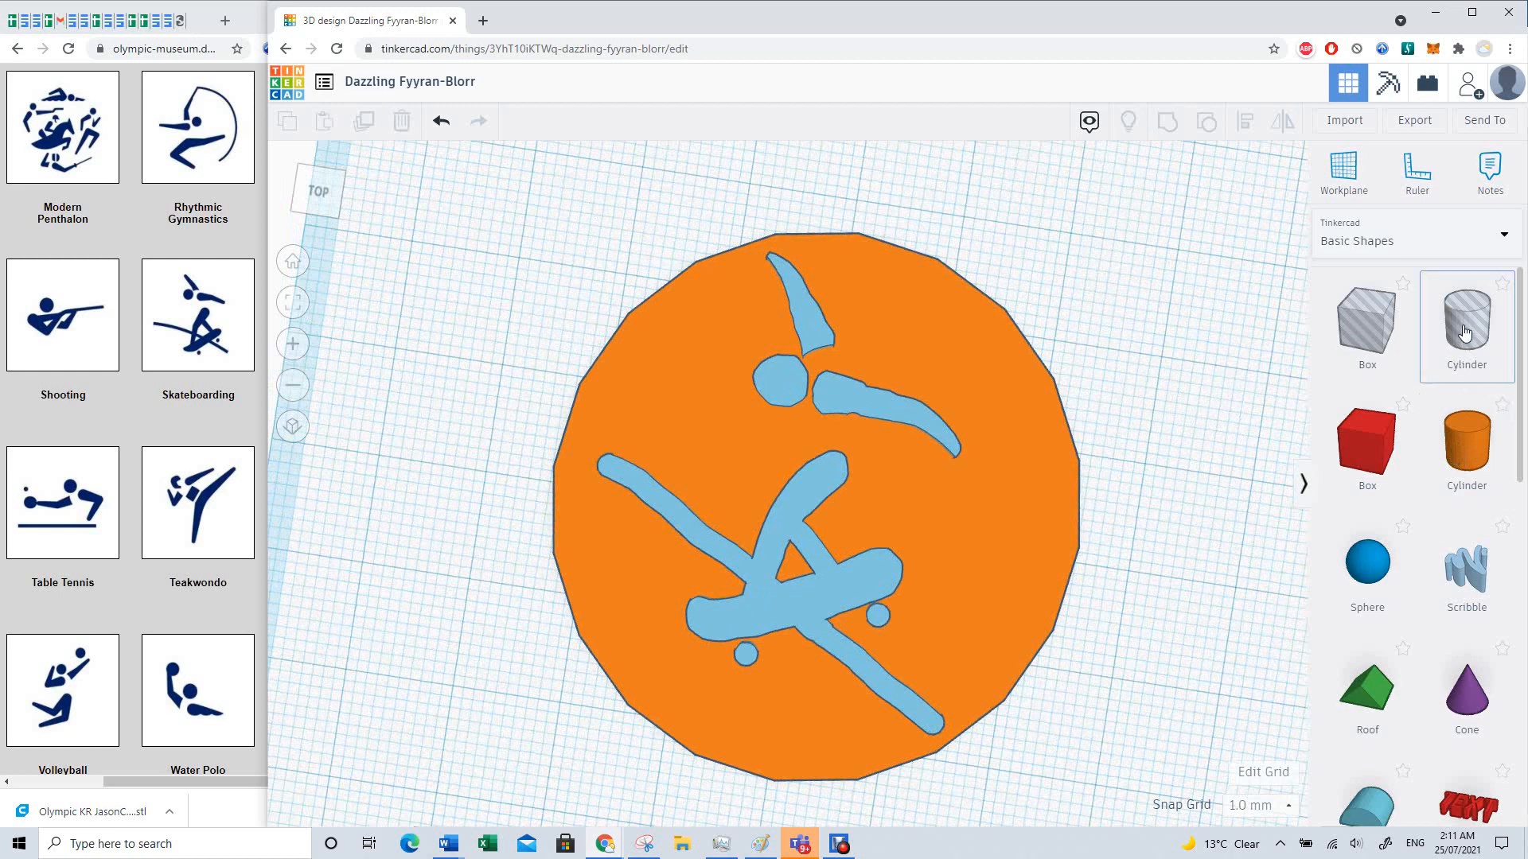
{"action": "left_click_drag", "start_coordinate": [1465, 332], "coordinate": [913, 349]}
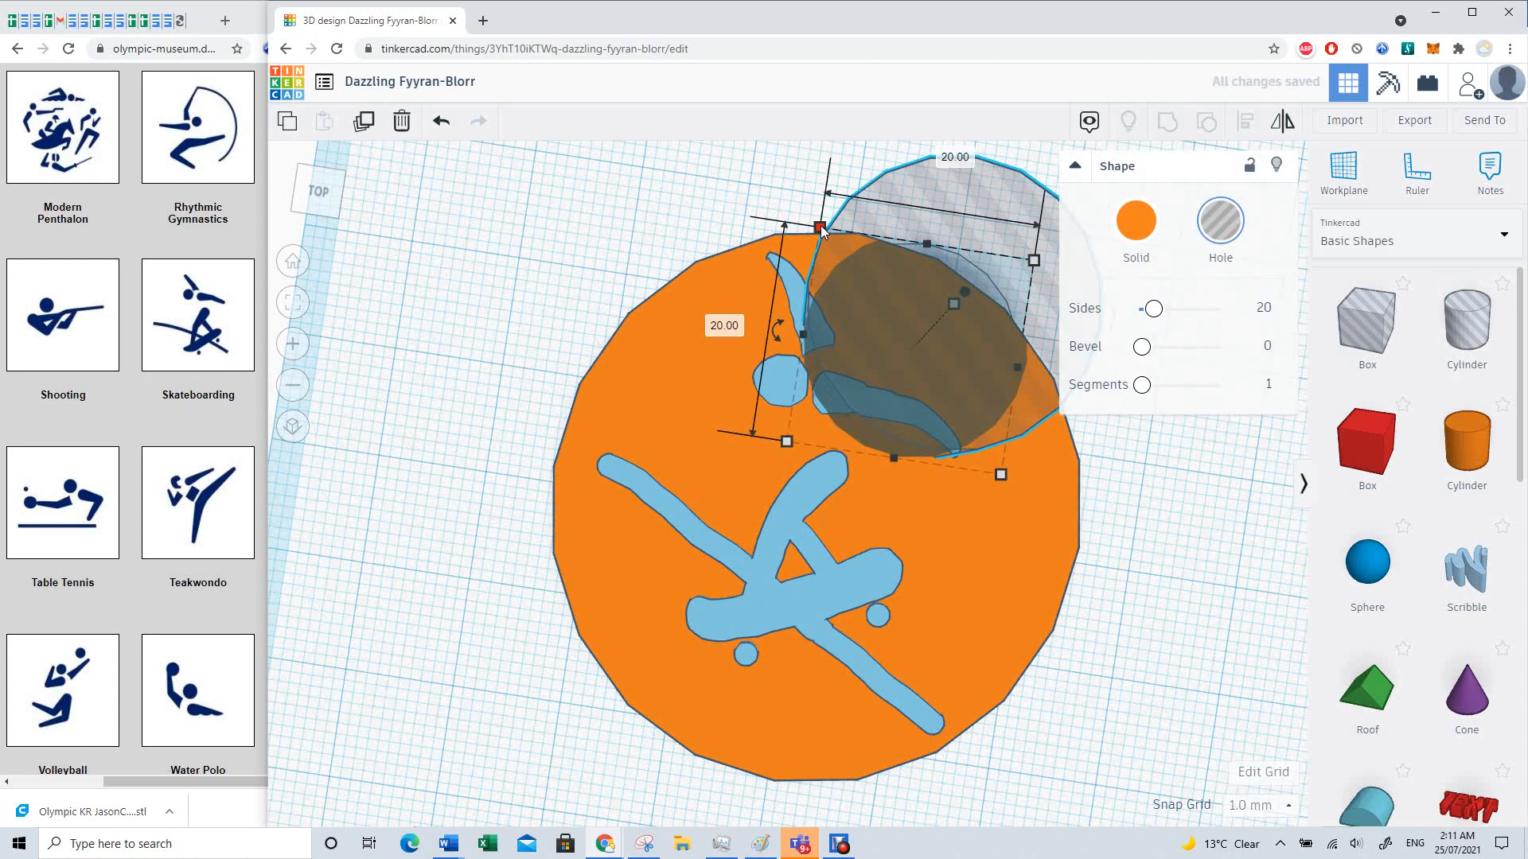
{"action": "left_click_drag", "start_coordinate": [821, 230], "coordinate": [982, 400]}
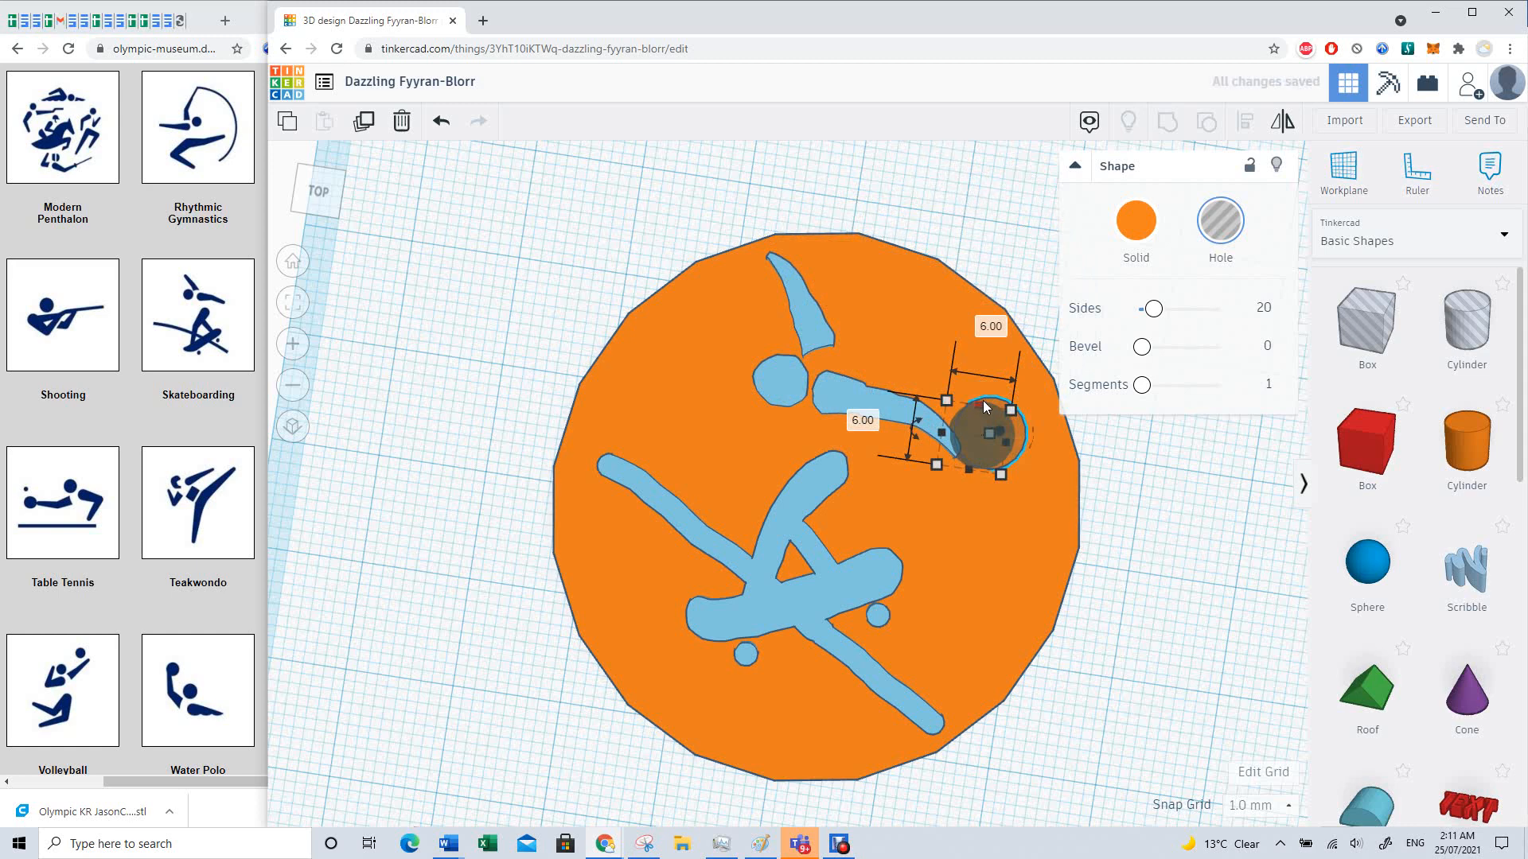
Step: Nudge the cylinder hole to the empty area between the raised arm and the horizontal arm, inside the disc's upper edge
{"action": "key", "text": "Up"}
{"action": "key", "text": "Up"}
{"action": "key", "text": "Up"}
{"action": "key", "text": "Up"}
{"action": "key", "text": "Up"}
{"action": "key", "text": "Up"}
{"action": "key", "text": "Up"}
{"action": "key", "text": "Up"}
{"action": "key", "text": "Up"}
{"action": "key", "text": "Up"}
{"action": "key", "text": "Up"}
{"action": "key", "text": "Left"}
{"action": "key", "text": "Left"}
{"action": "key", "text": "Left"}
{"action": "key", "text": "Left"}
{"action": "key", "text": "Left"}
{"action": "key", "text": "Left"}
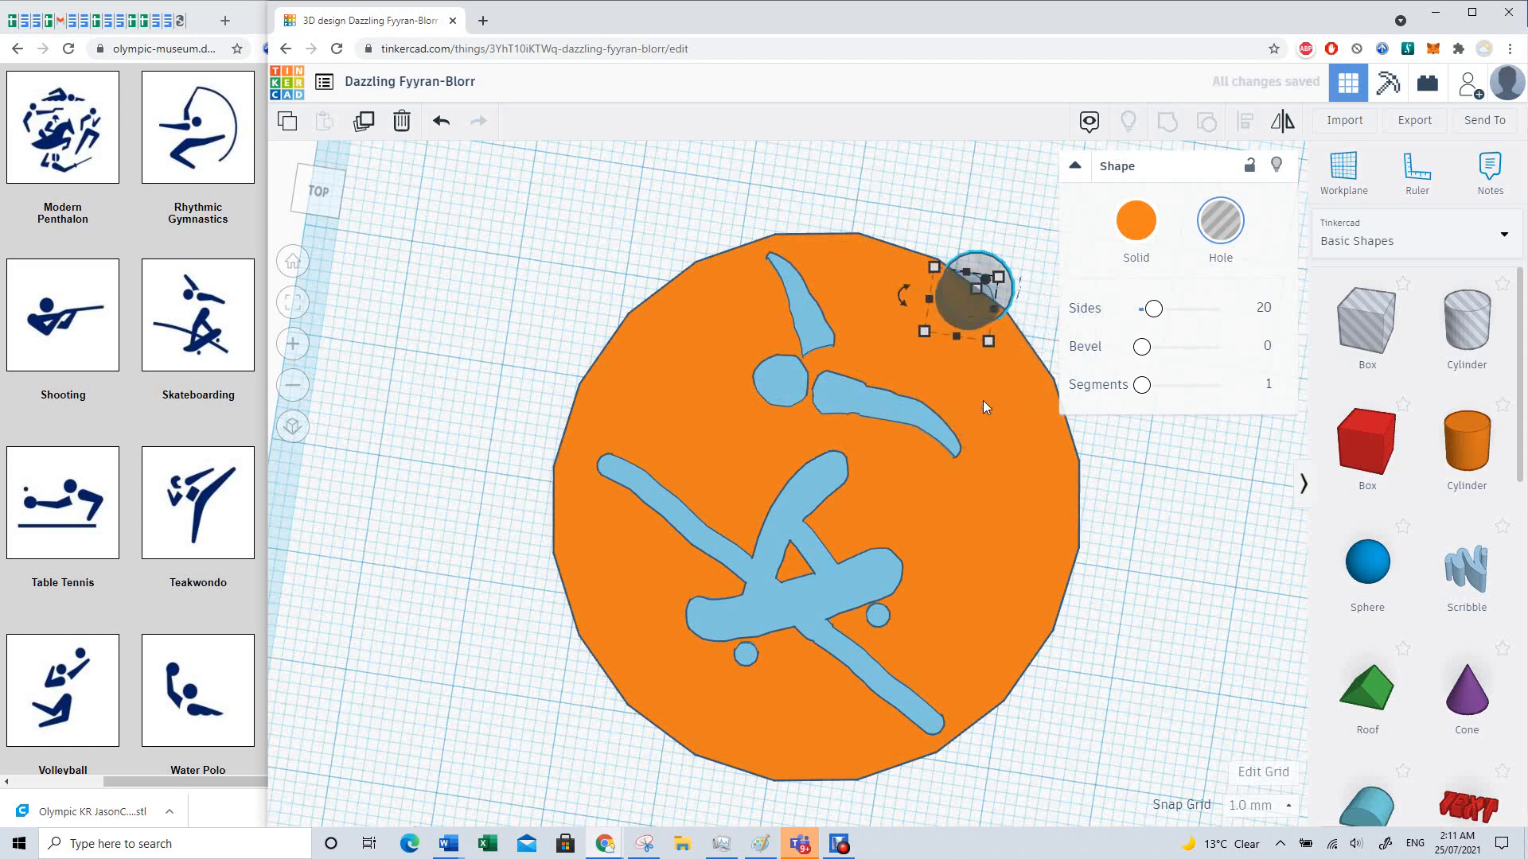
{"action": "key", "text": "Left"}
{"action": "key", "text": "Left"}
{"action": "key", "text": "Left"}
{"action": "key", "text": "Left"}
{"action": "key", "text": "Left"}
{"action": "key", "text": "Left"}
{"action": "key", "text": "Down"}
{"action": "key", "text": "Down"}
{"action": "key", "text": "Down"}
{"action": "key", "text": "Down"}
{"action": "key", "text": "Down"}
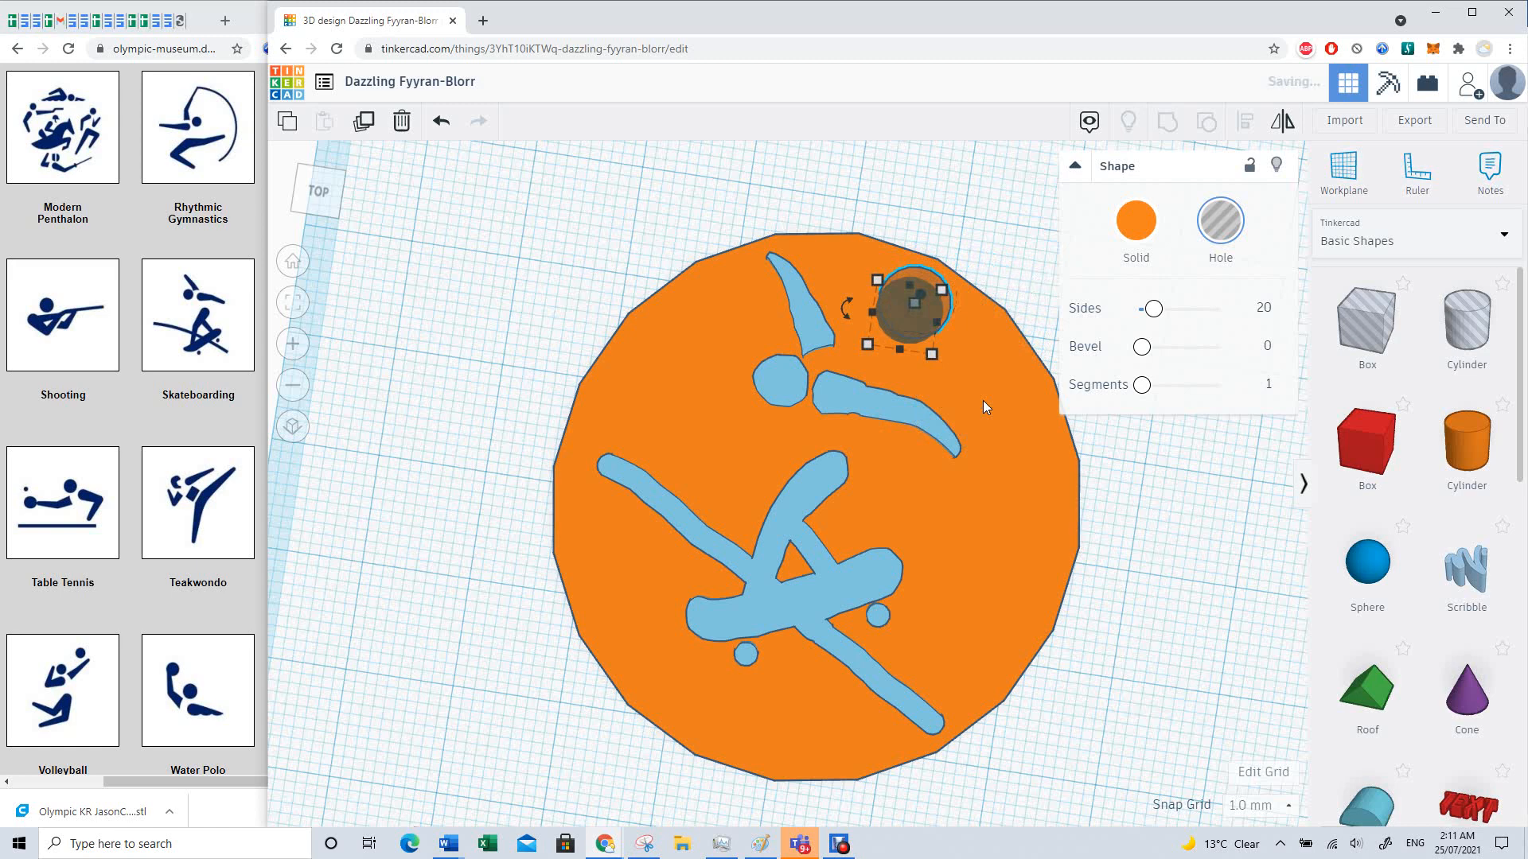
{"action": "key", "text": "Right"}
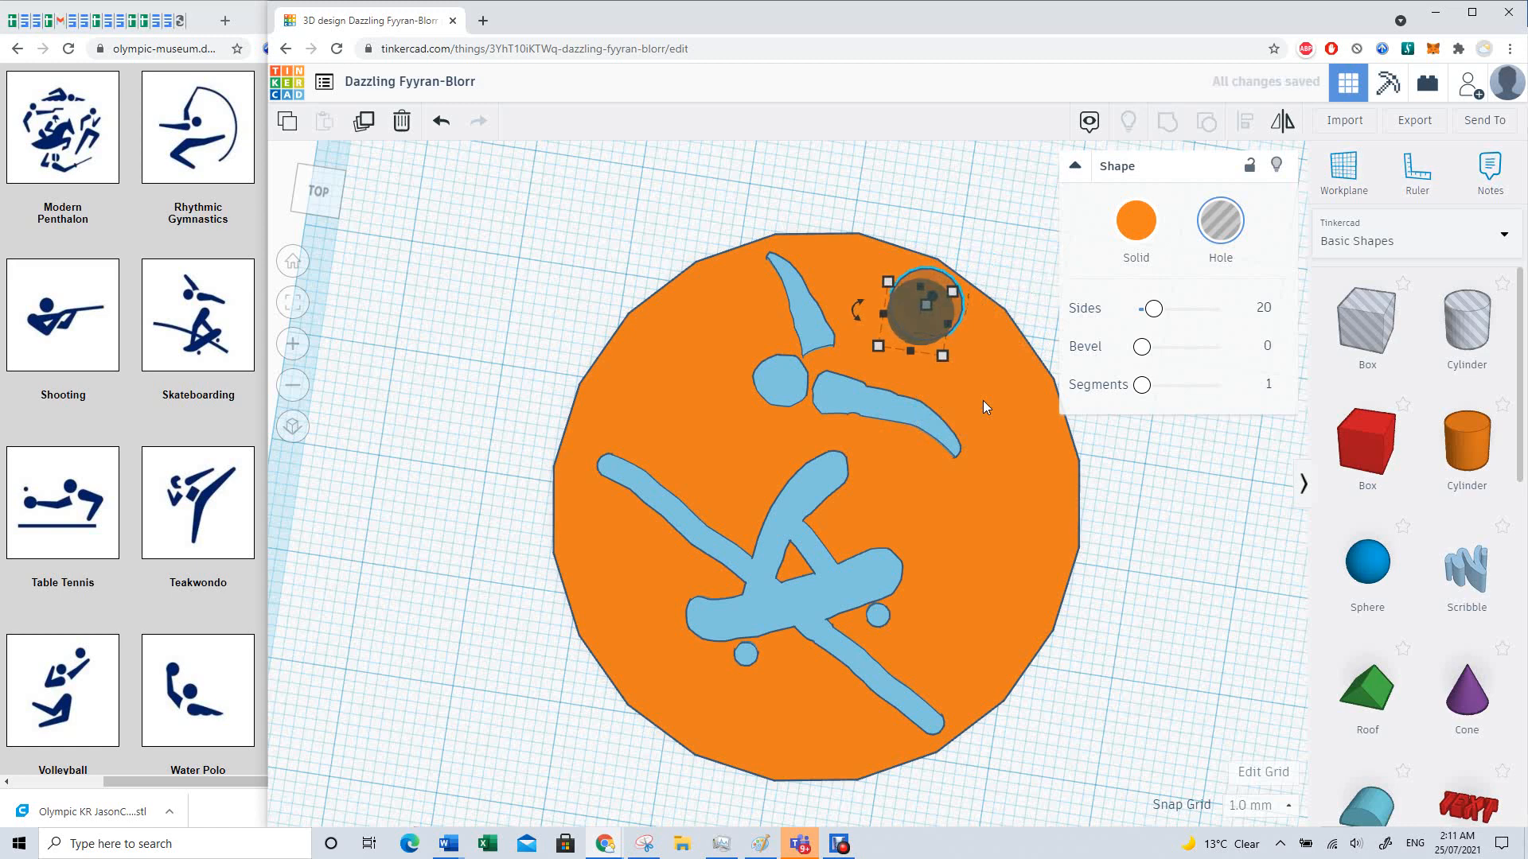
{"action": "key", "text": "Left"}
{"action": "key", "text": "Down"}
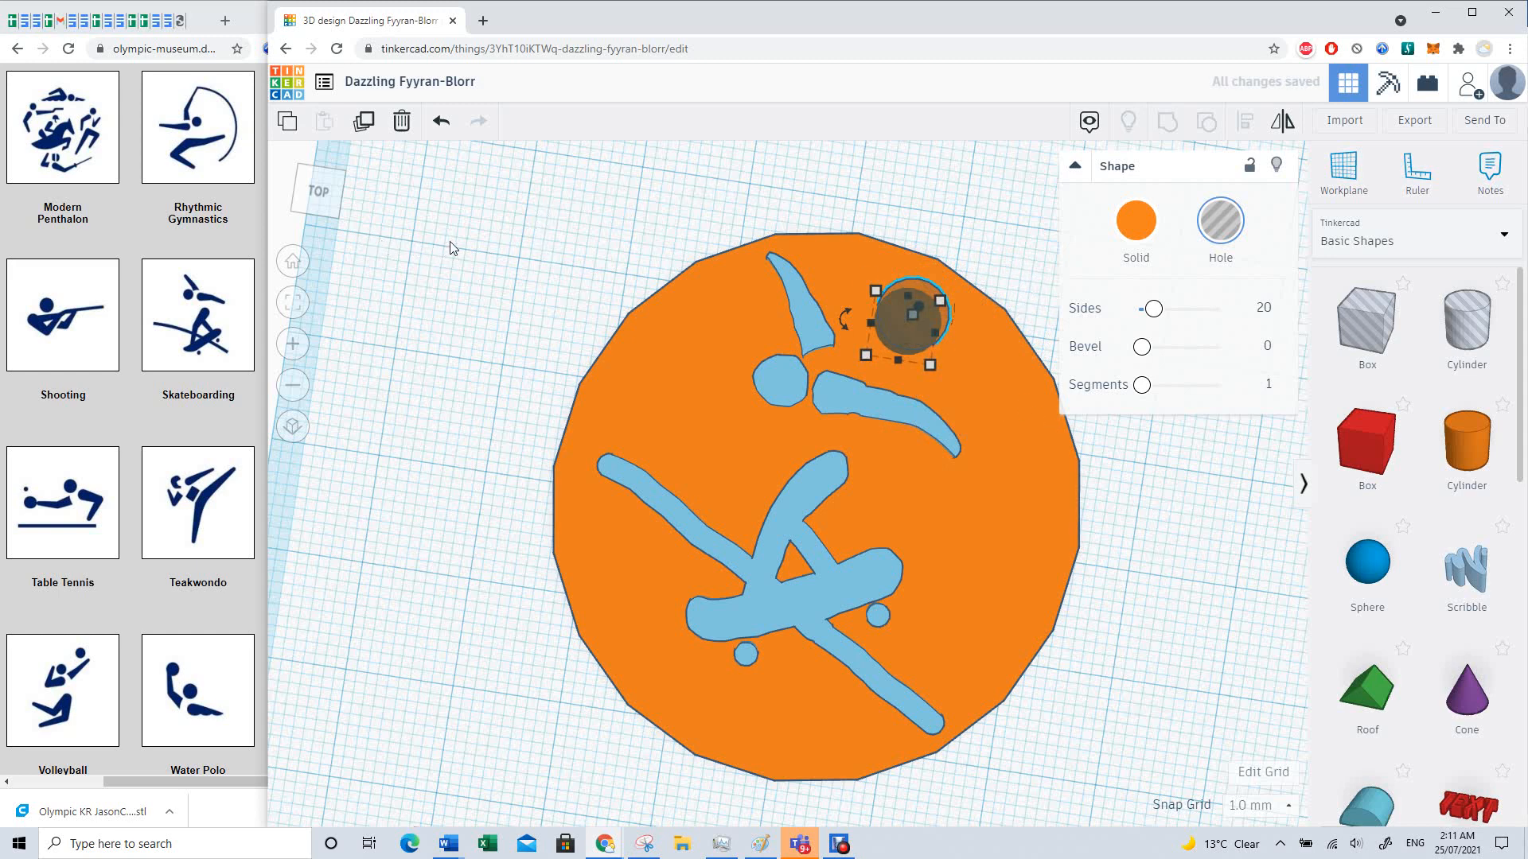
Step: Lower the cylinder hole by 1 mm so its base extends below the workplane
{"action": "left_click", "coordinate": [318, 192]}
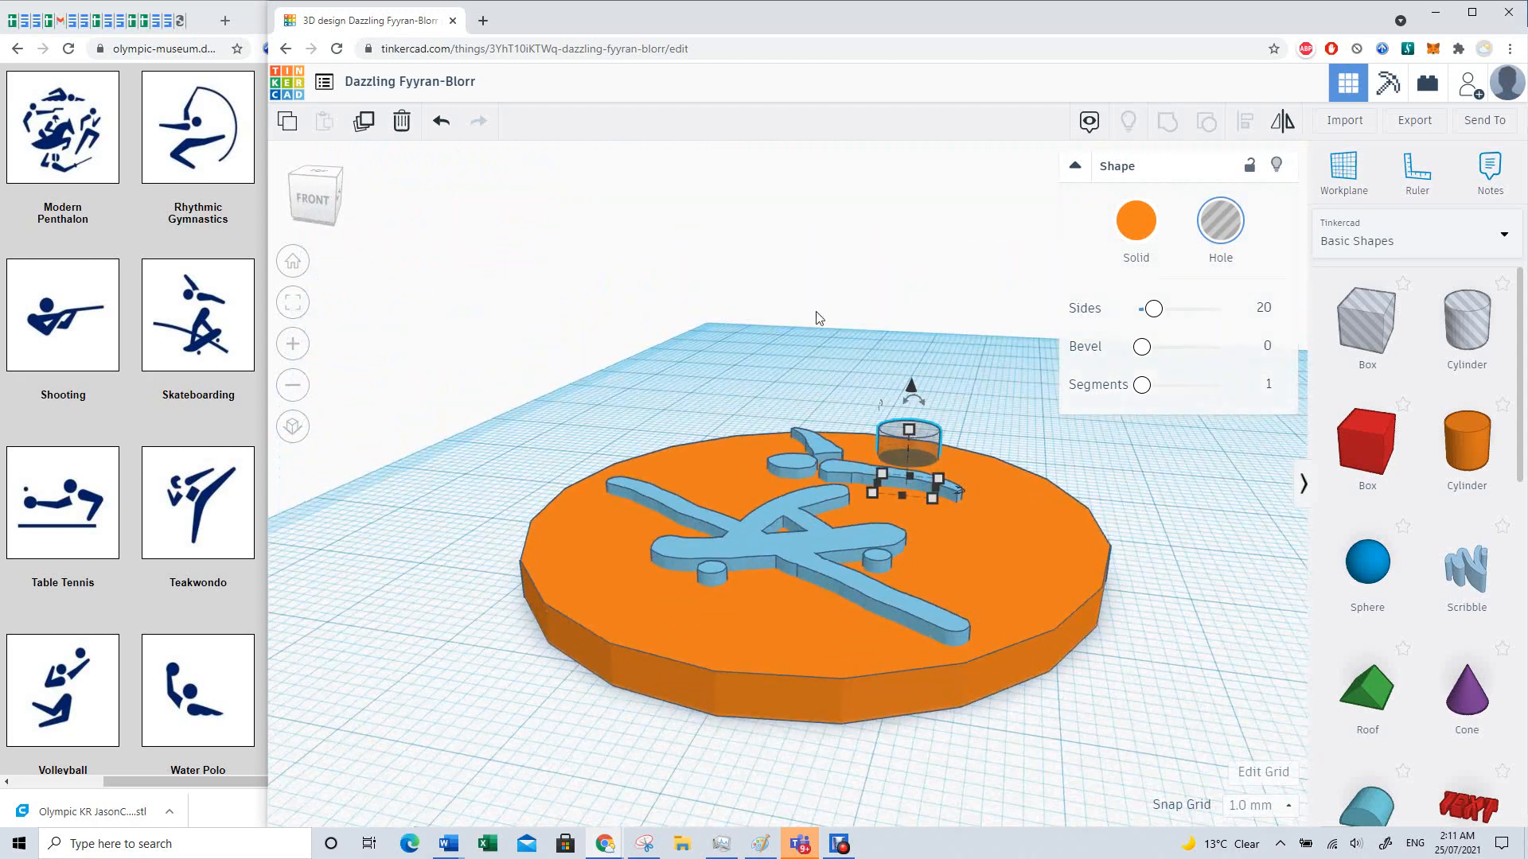
{"action": "left_click_drag", "start_coordinate": [911, 390], "coordinate": [912, 400]}
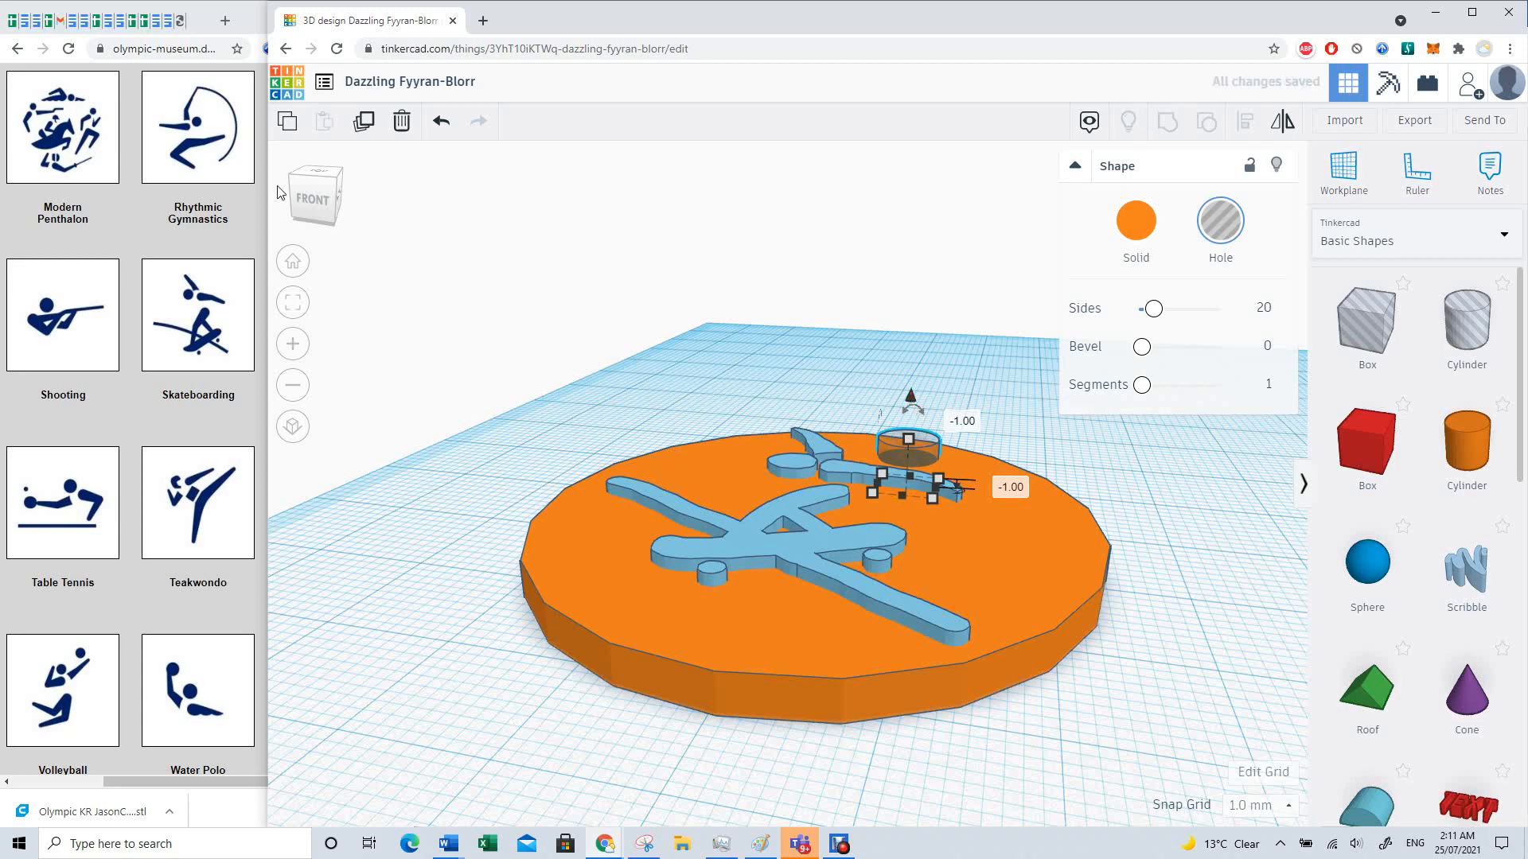
Step: Group the pictogram, the disc and the cylinder hole into one solid medallion with the hole cut through it
{"action": "mouse_move", "coordinate": [310, 198]}
{"action": "left_mouse_down"}
{"action": "mouse_move", "coordinate": [309, 177]}
{"action": "mouse_move", "coordinate": [309, 211]}
{"action": "left_mouse_up"}
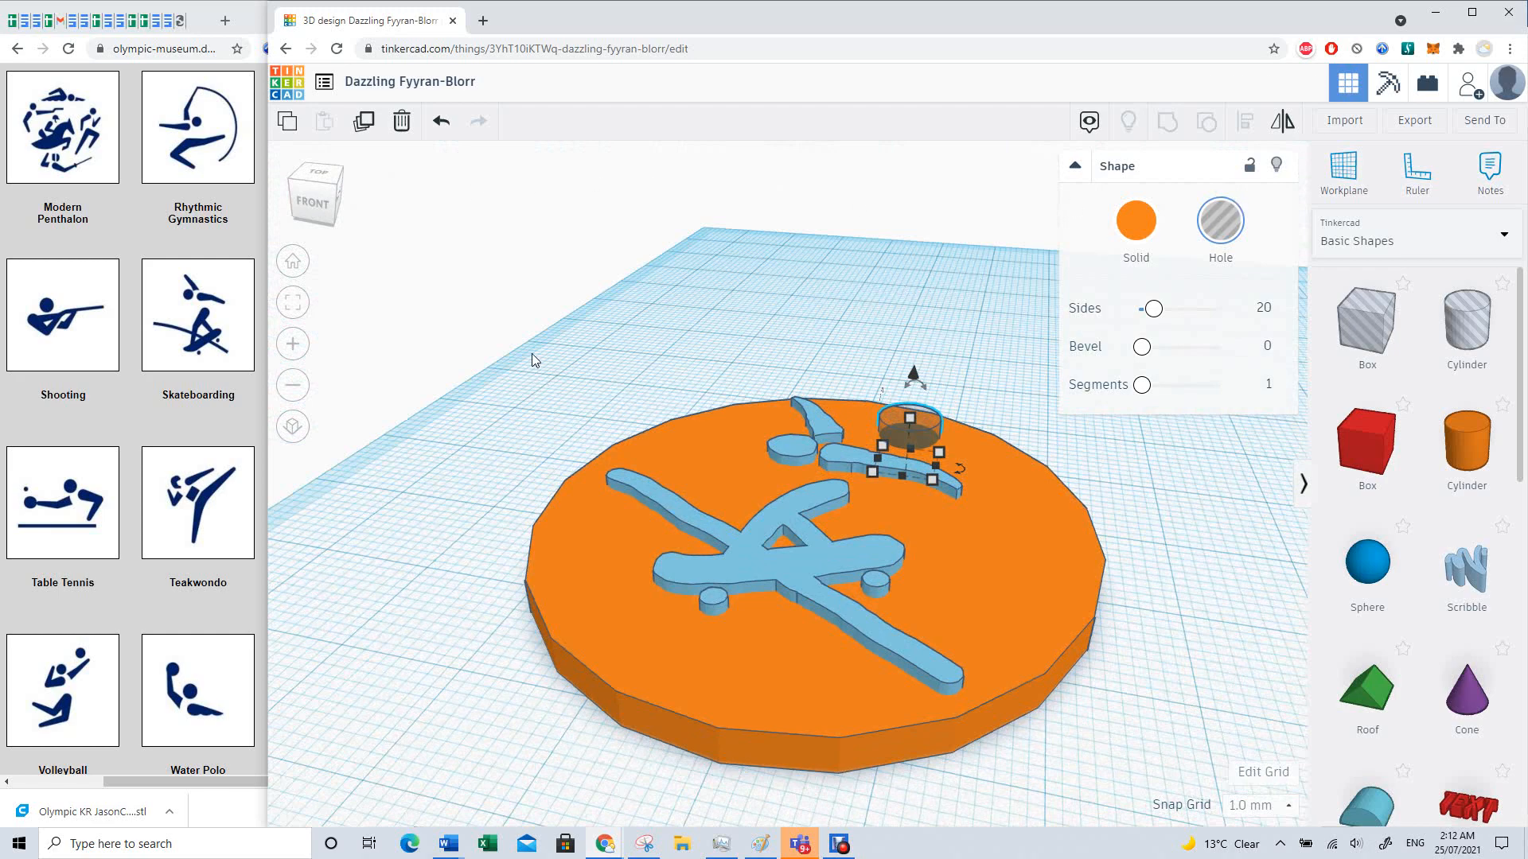
{"action": "left_click_drag", "start_coordinate": [531, 353], "coordinate": [1059, 757]}
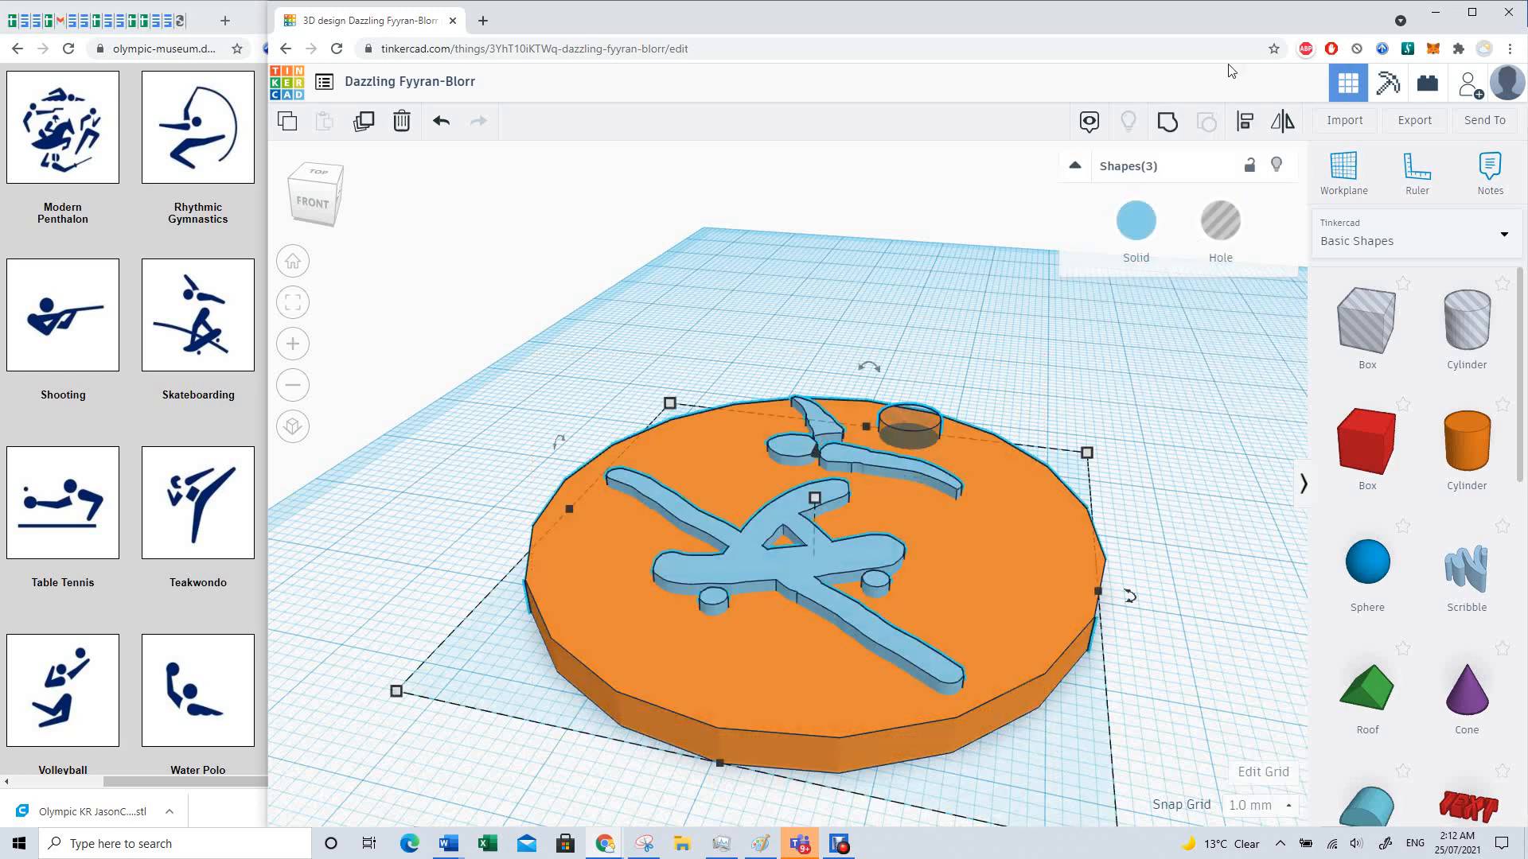
{"action": "left_click", "coordinate": [1168, 123]}
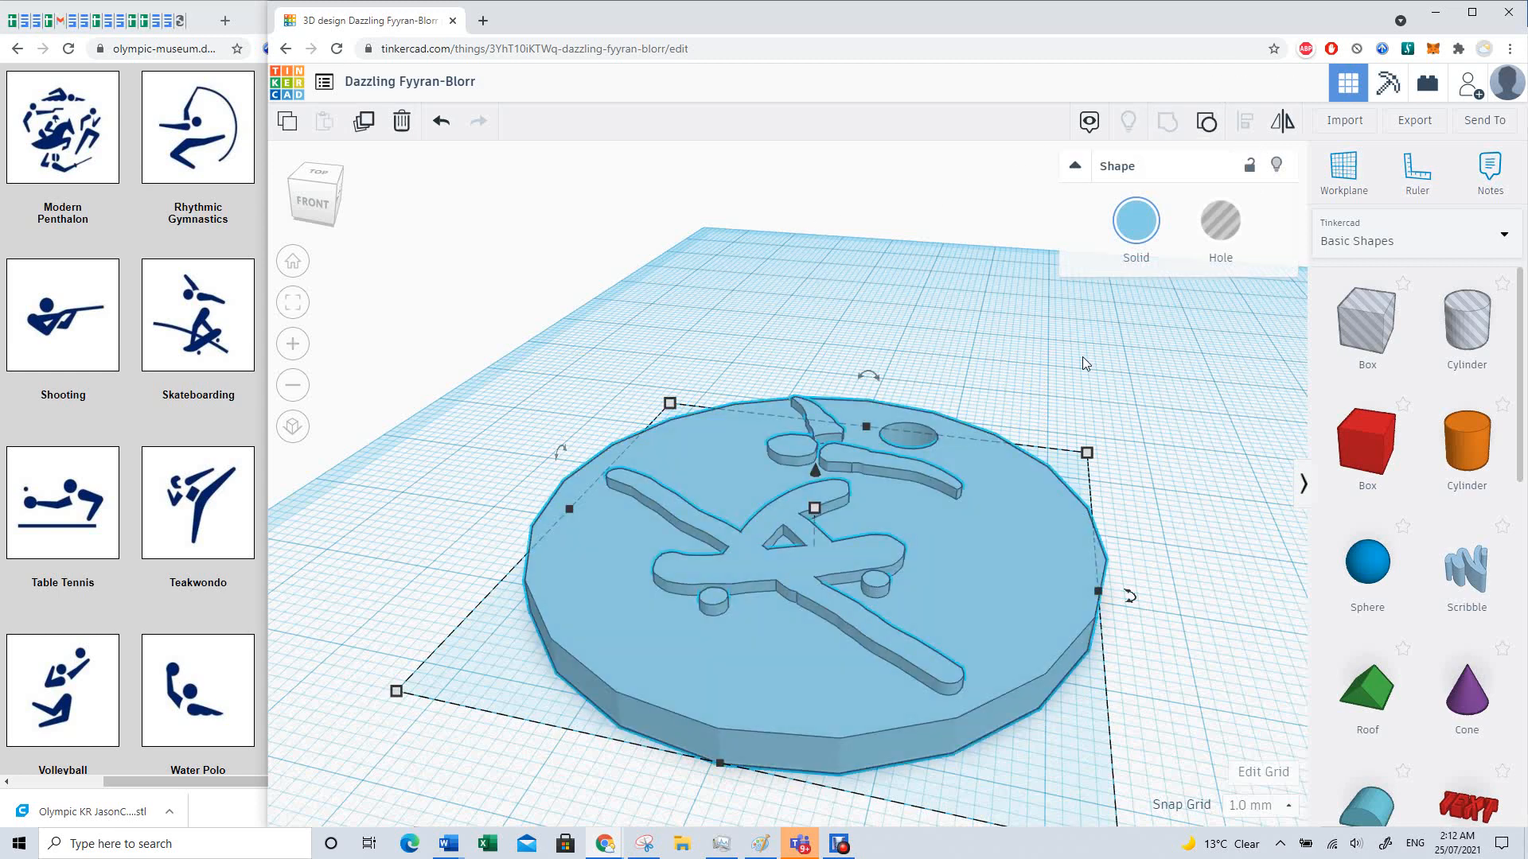
Step: Scale the grouped medallion down proportionally to 40.29 mm by 42 mm in the plan view and deselect it
{"action": "left_click", "coordinate": [317, 201]}
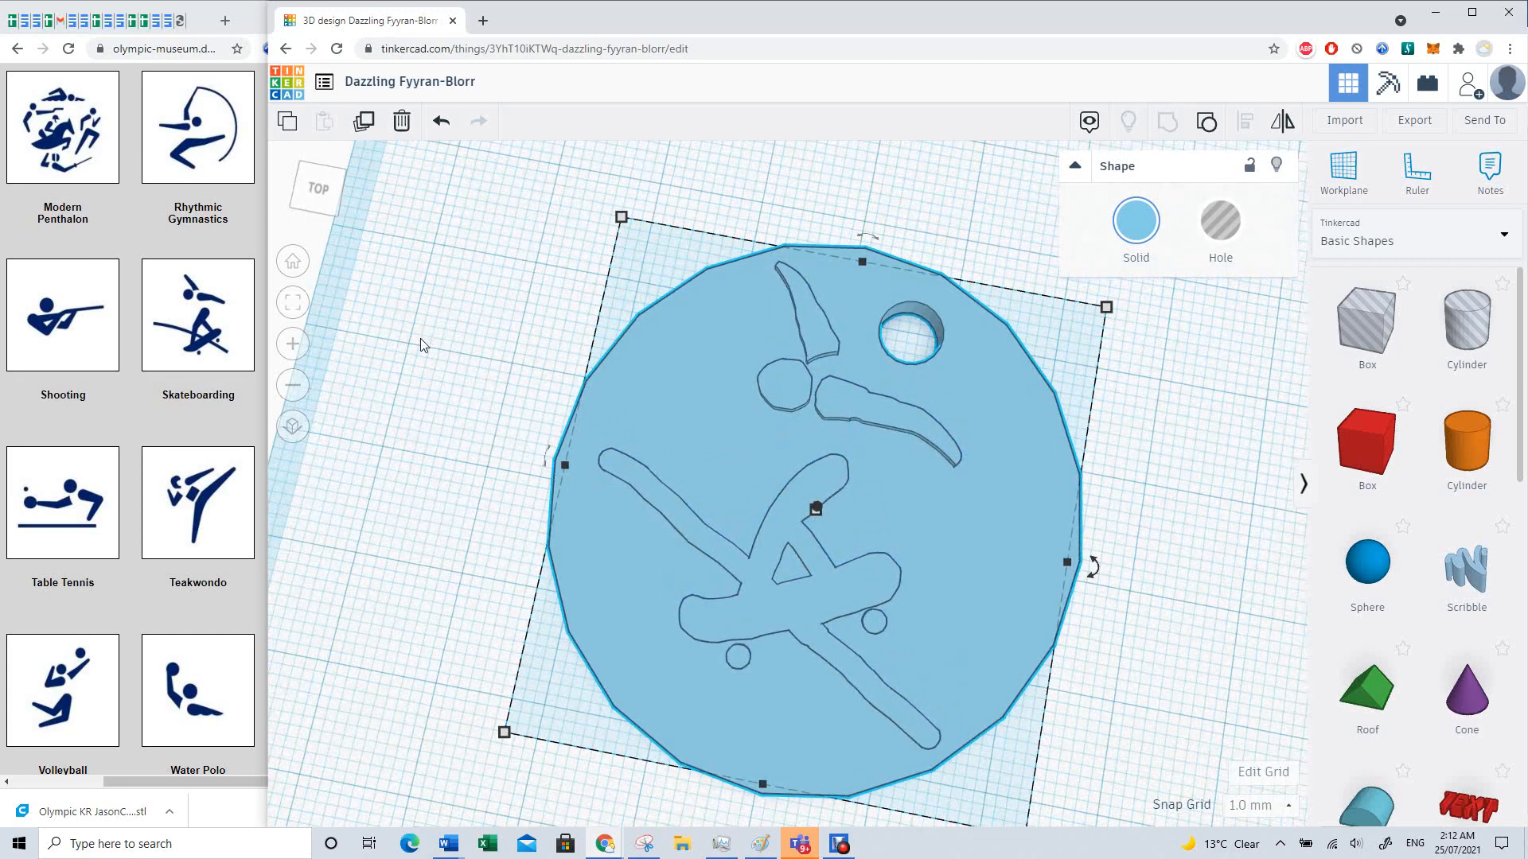
{"action": "left_click", "coordinate": [292, 386]}
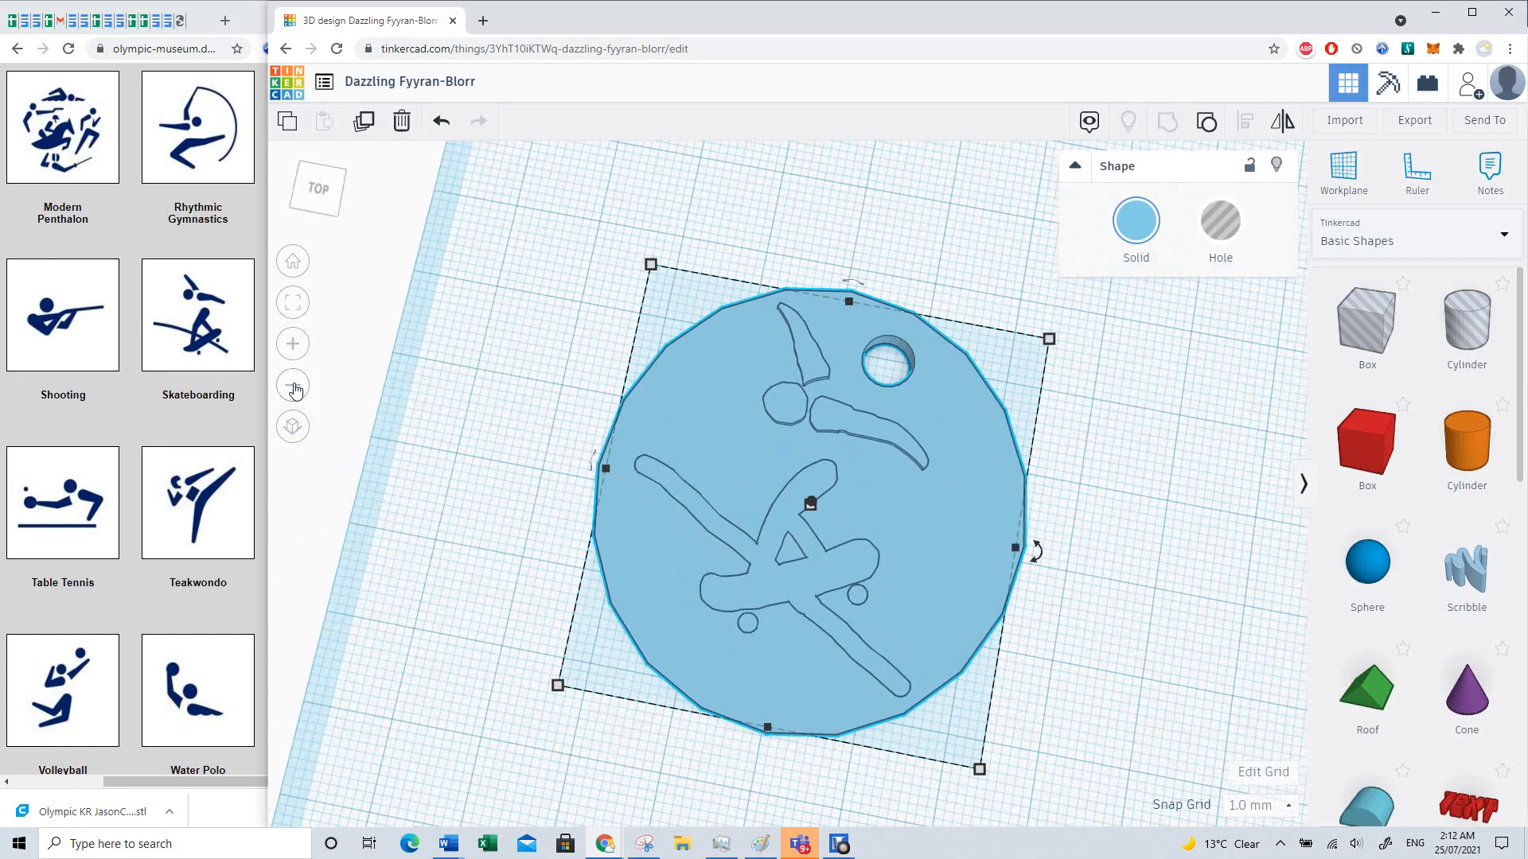
{"action": "left_click", "coordinate": [293, 386]}
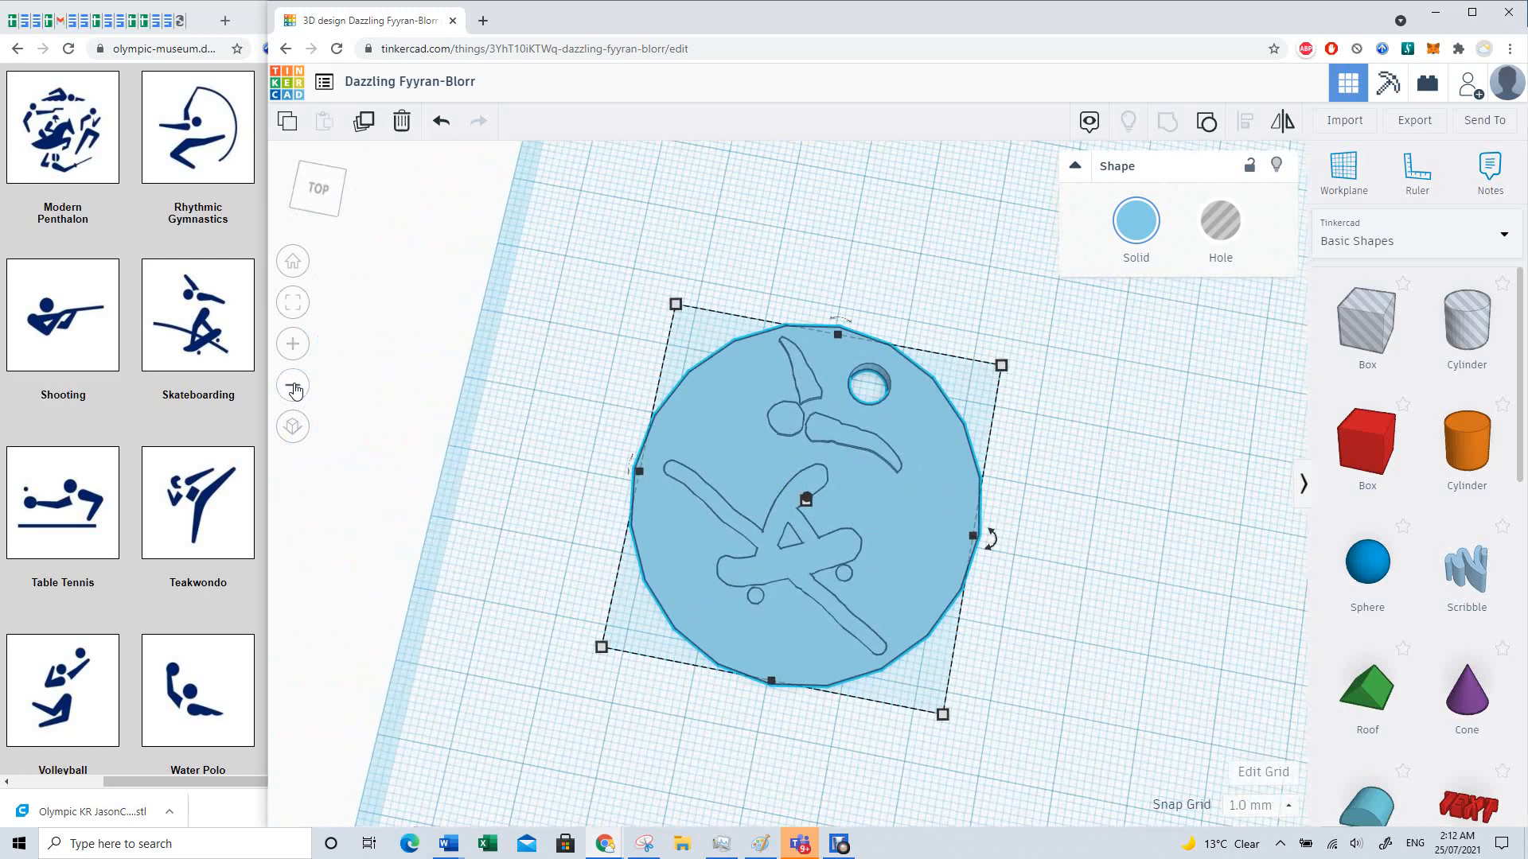
{"action": "left_click", "coordinate": [292, 386]}
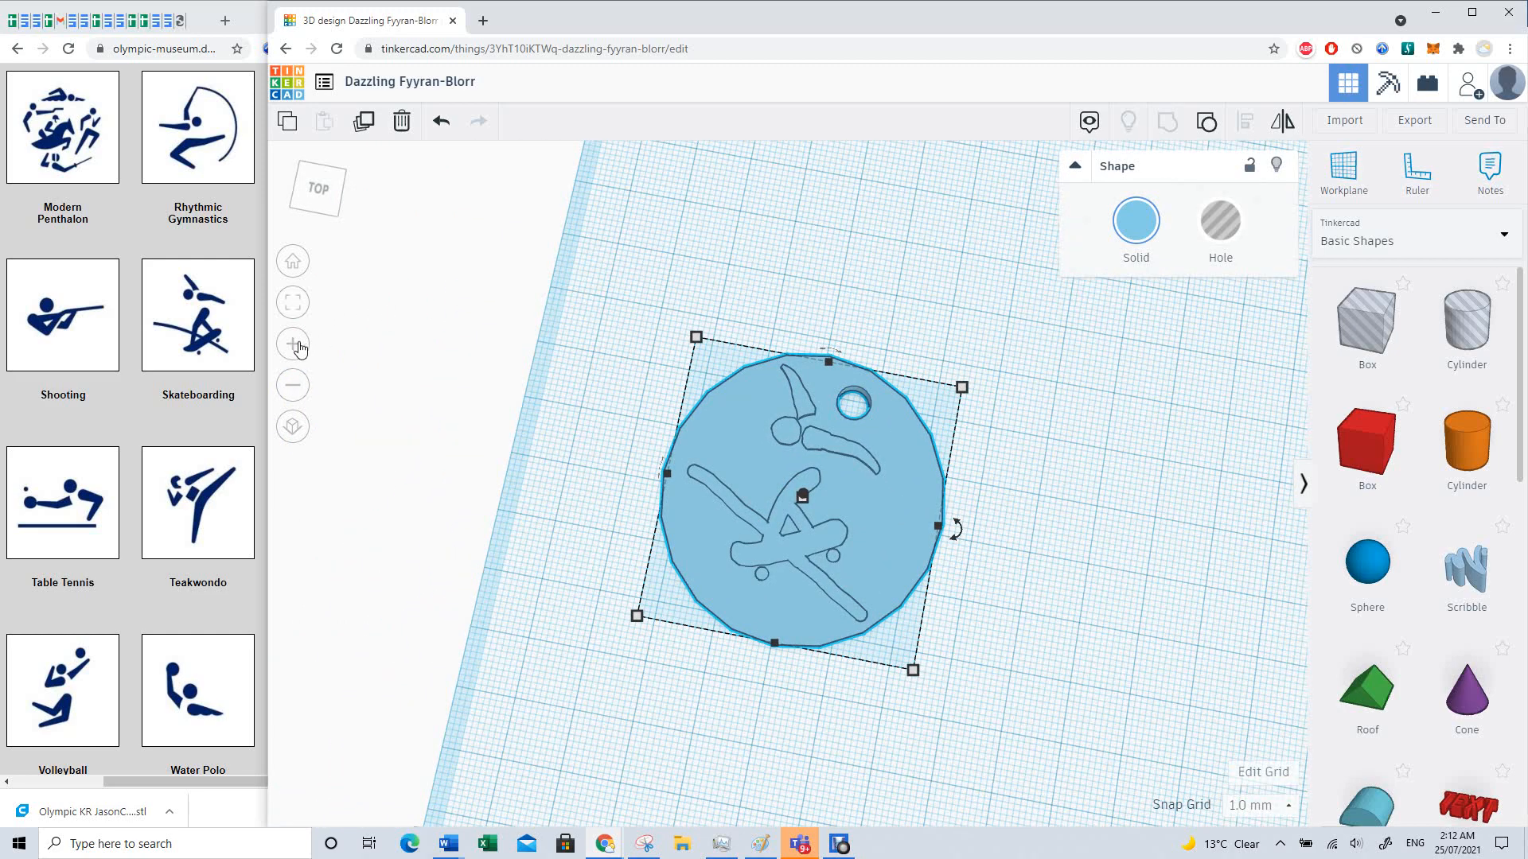
{"action": "left_click", "coordinate": [299, 348]}
{"action": "left_click", "coordinate": [299, 348]}
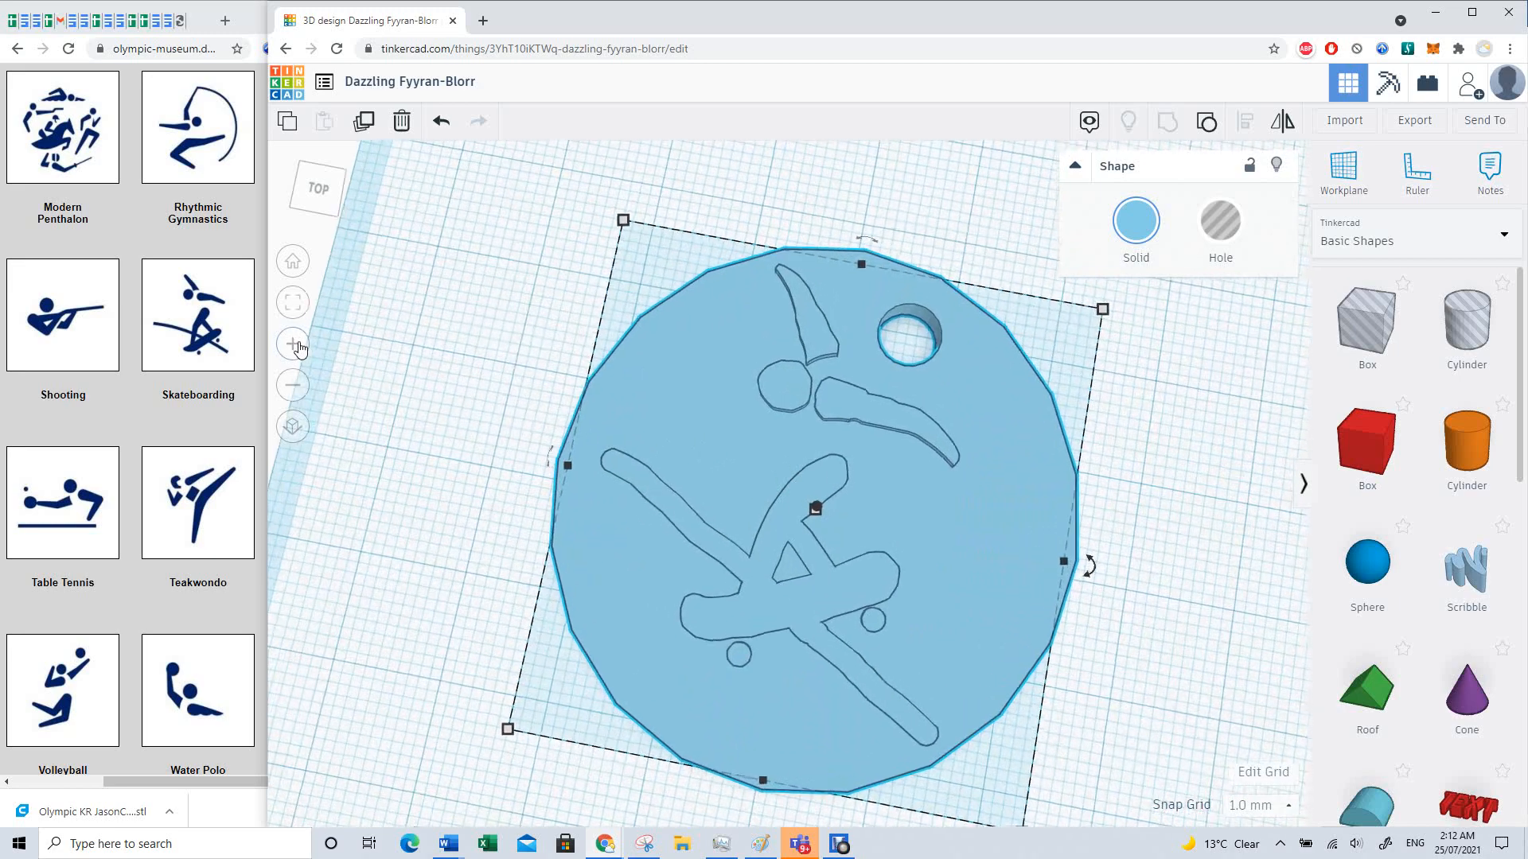
{"action": "left_click", "coordinate": [293, 389]}
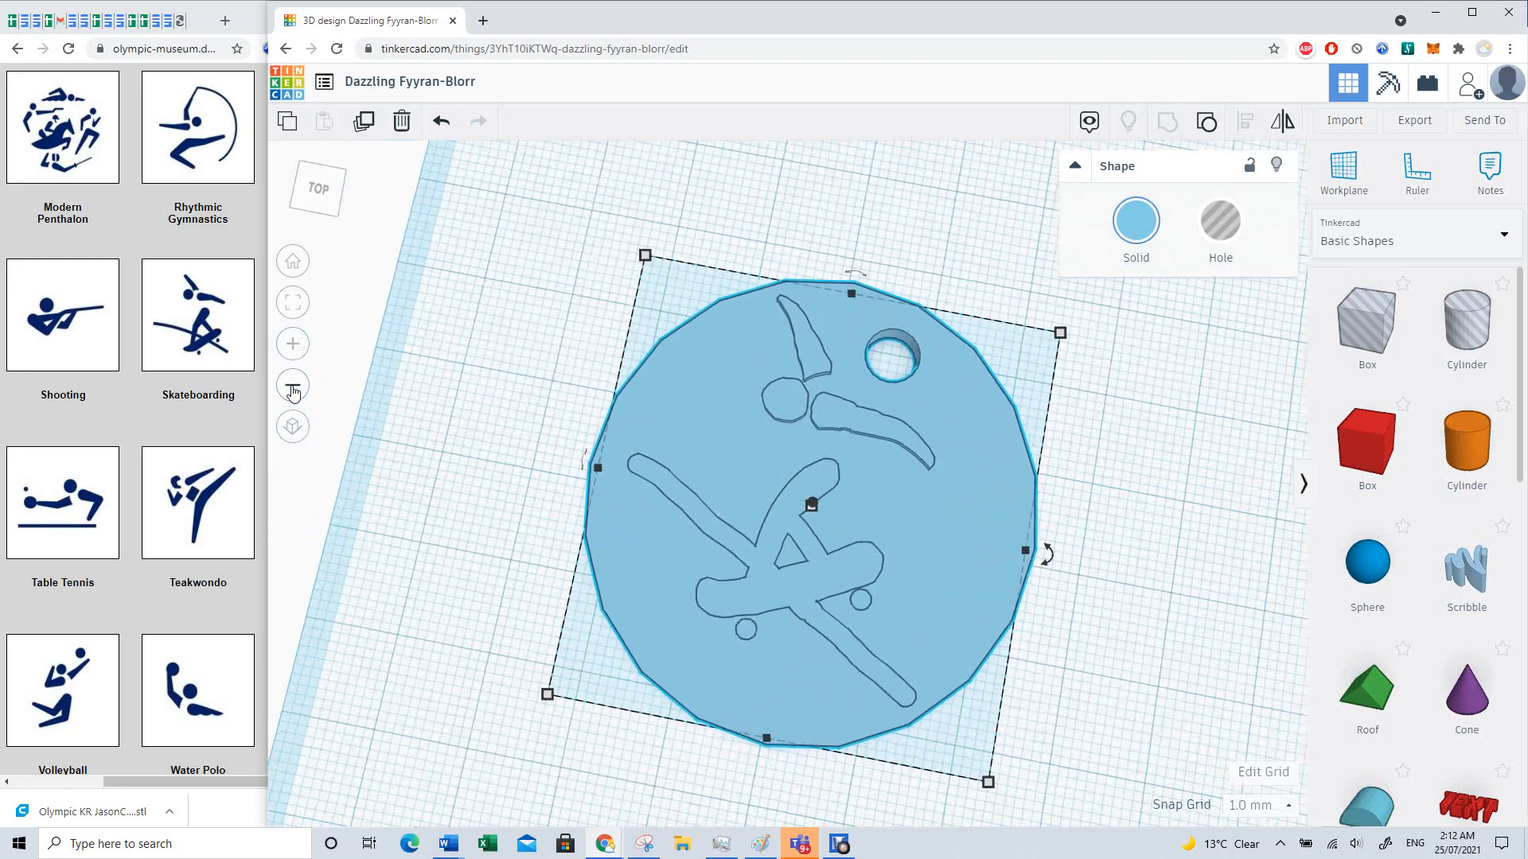
{"action": "left_click", "coordinate": [292, 388]}
{"action": "left_click", "coordinate": [292, 388]}
{"action": "left_click", "coordinate": [292, 388]}
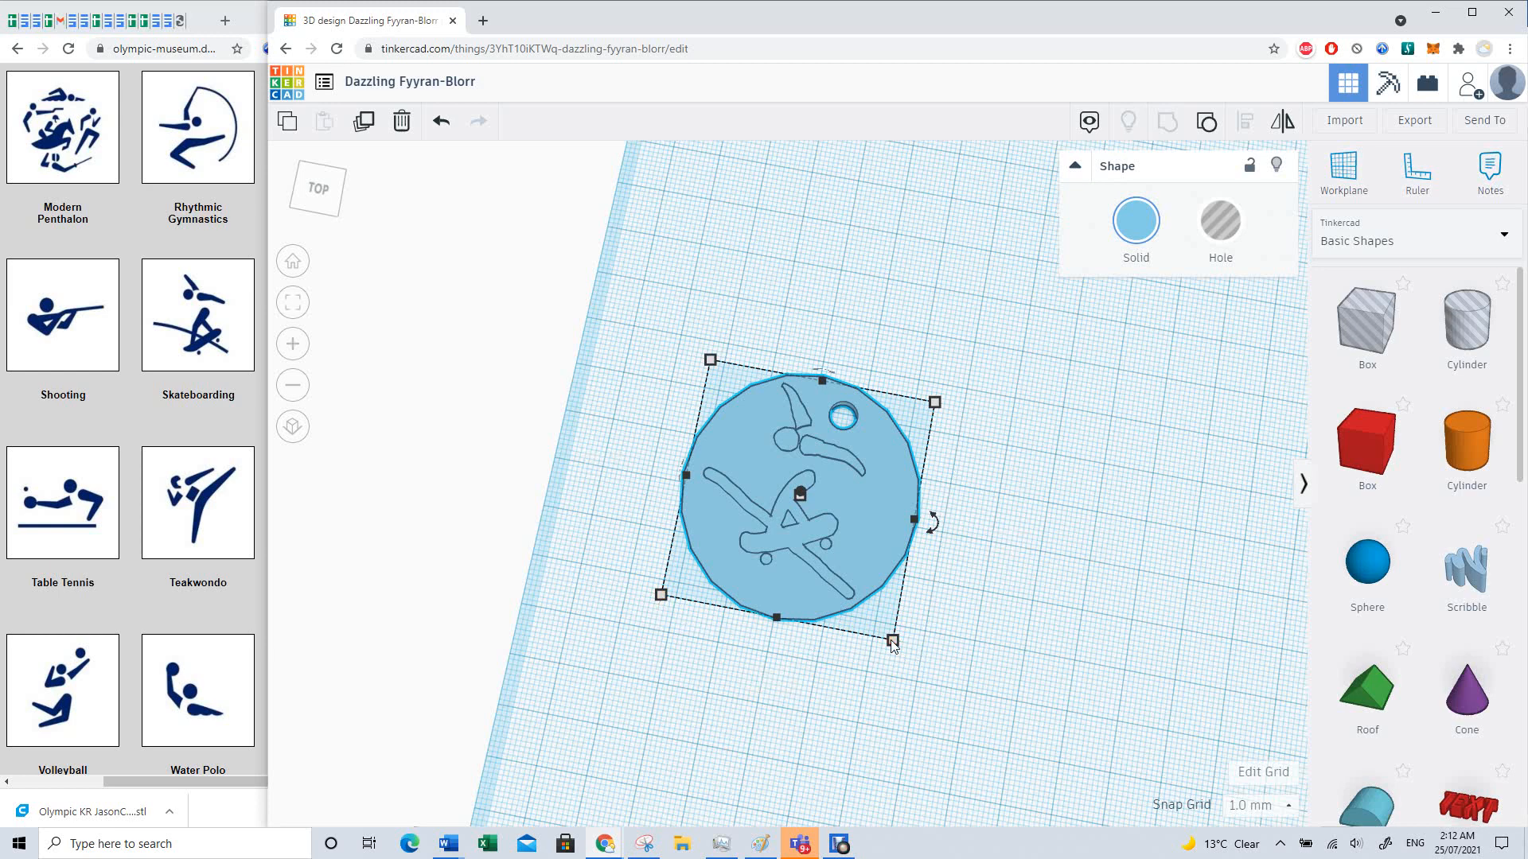
{"action": "left_click_drag", "start_coordinate": [892, 642], "coordinate": [861, 603]}
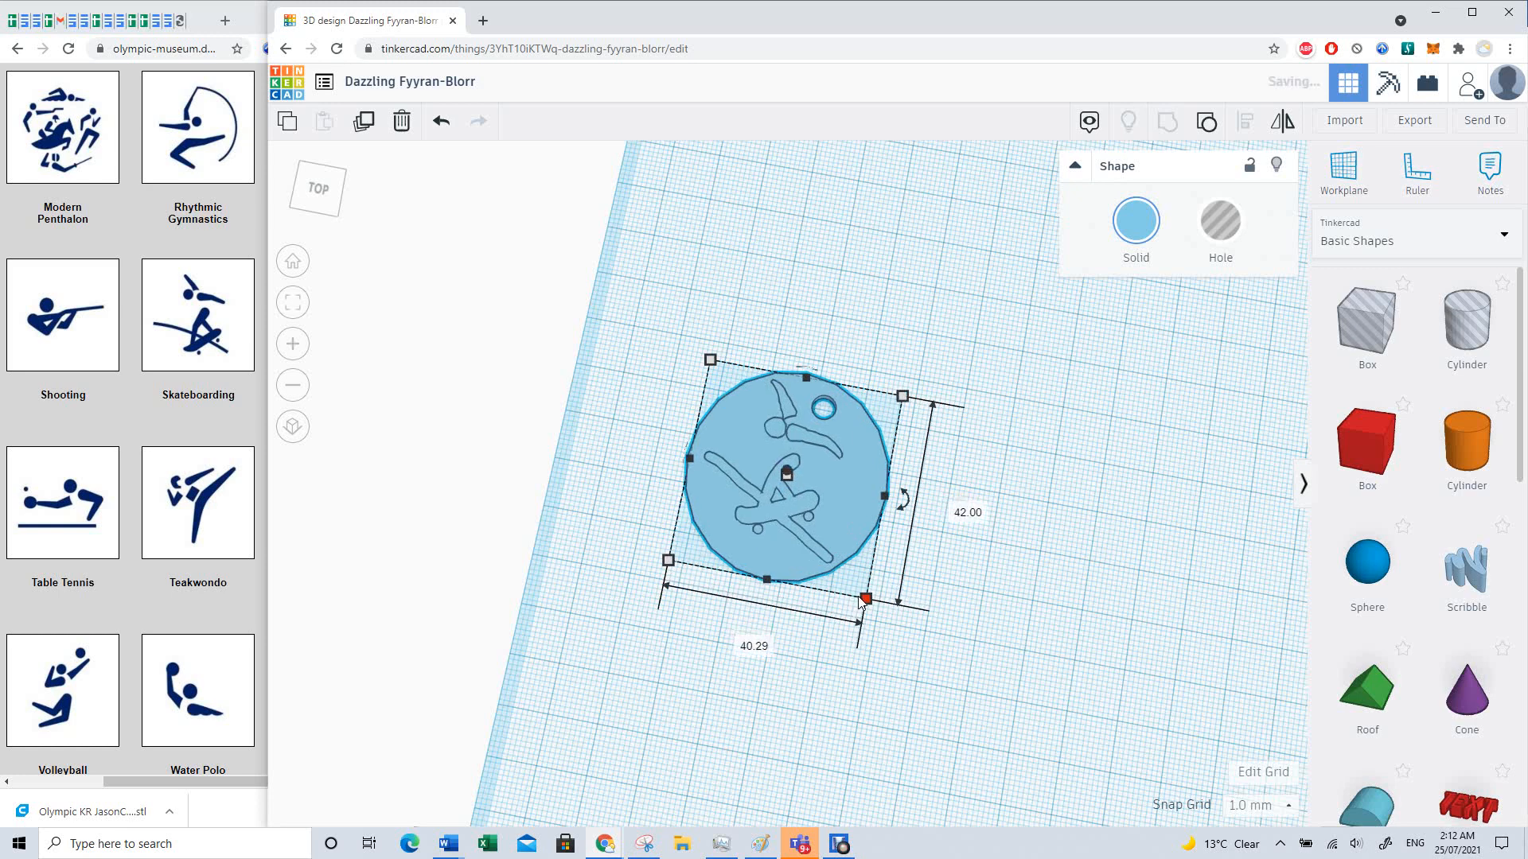
{"action": "left_click", "coordinate": [905, 227]}
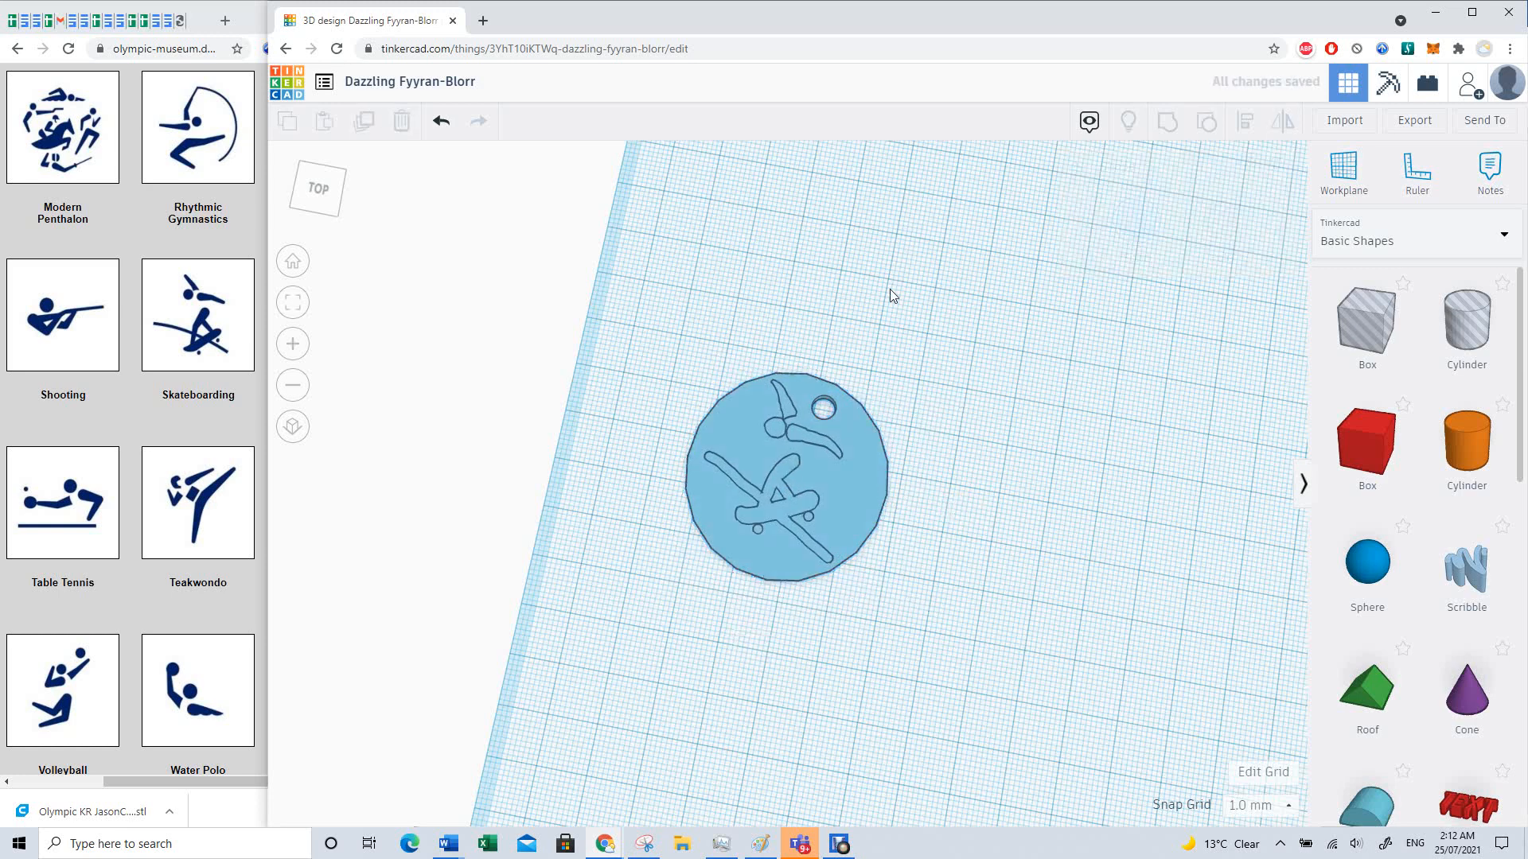
Step: Rename the design as "Skate Logo" followed by the author's full name
{"action": "left_click", "coordinate": [400, 84]}
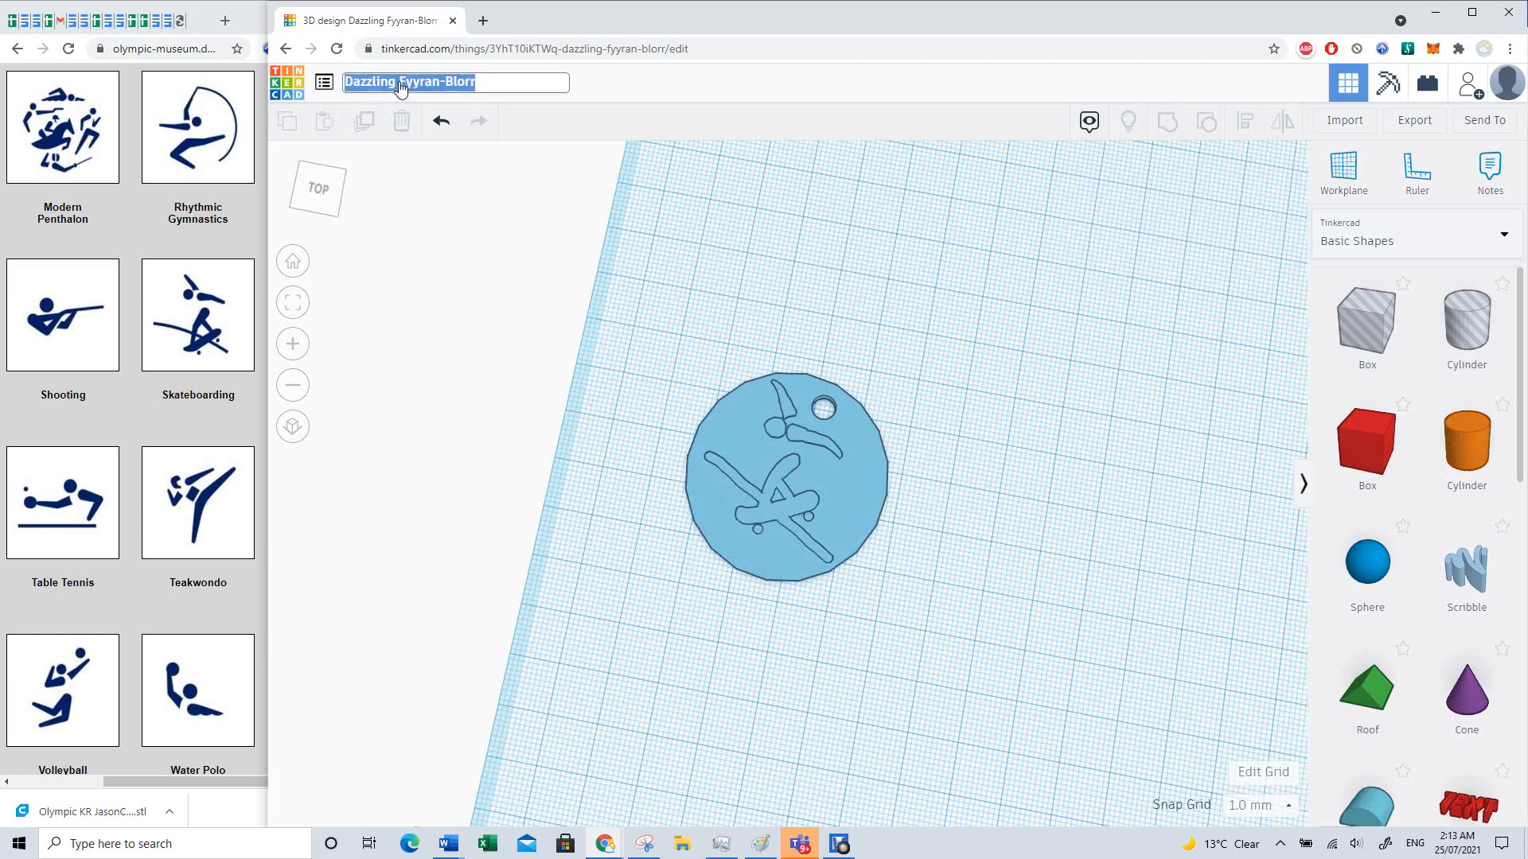
{"action": "type", "text": "Skat"}
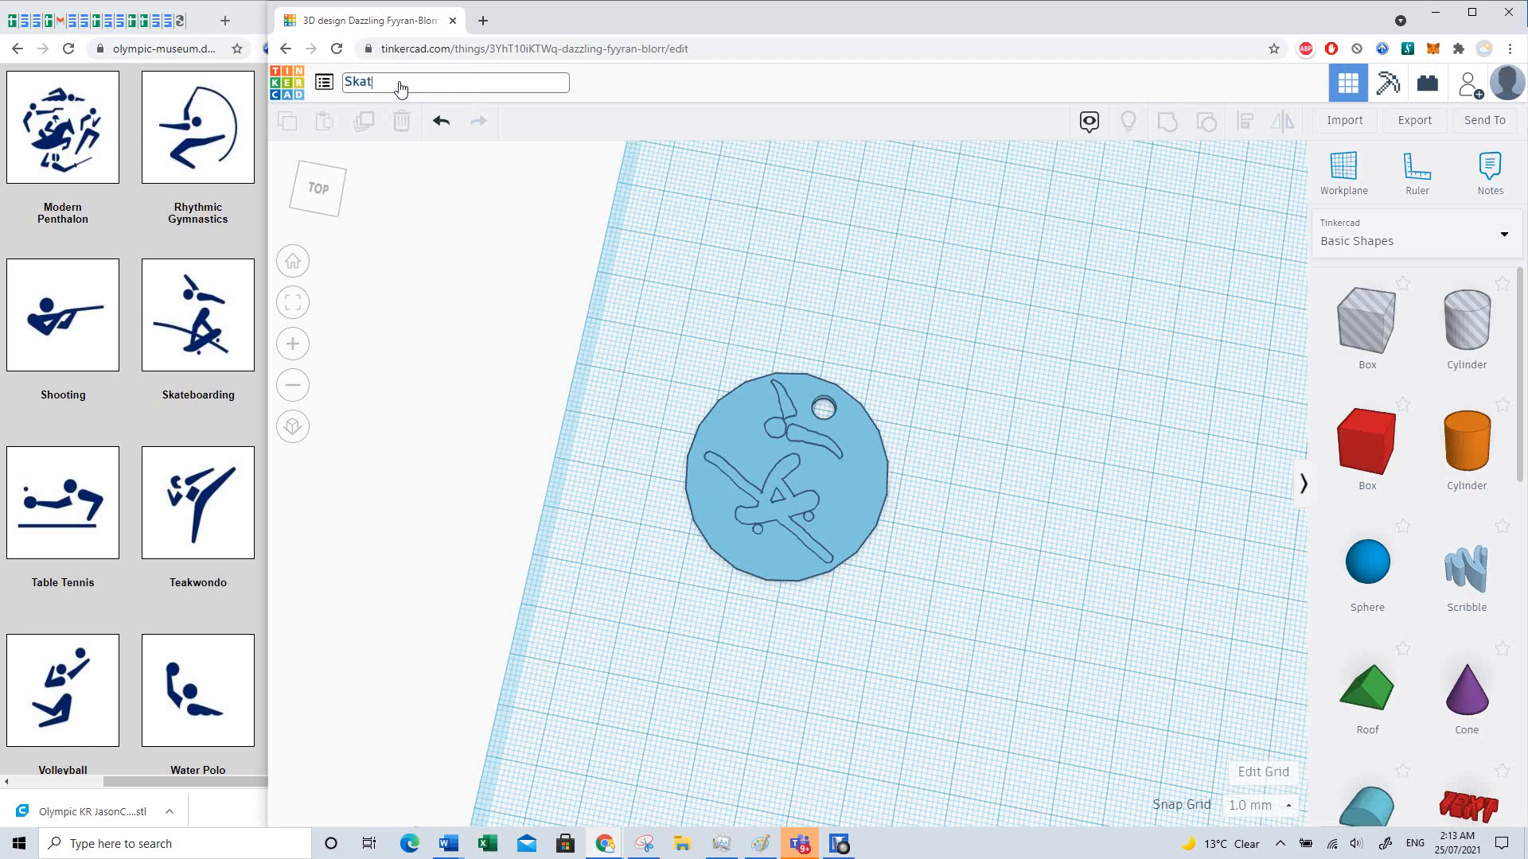
{"action": "type", "text": "e Logo JasonCaldwell"}
{"action": "key", "text": "Return"}
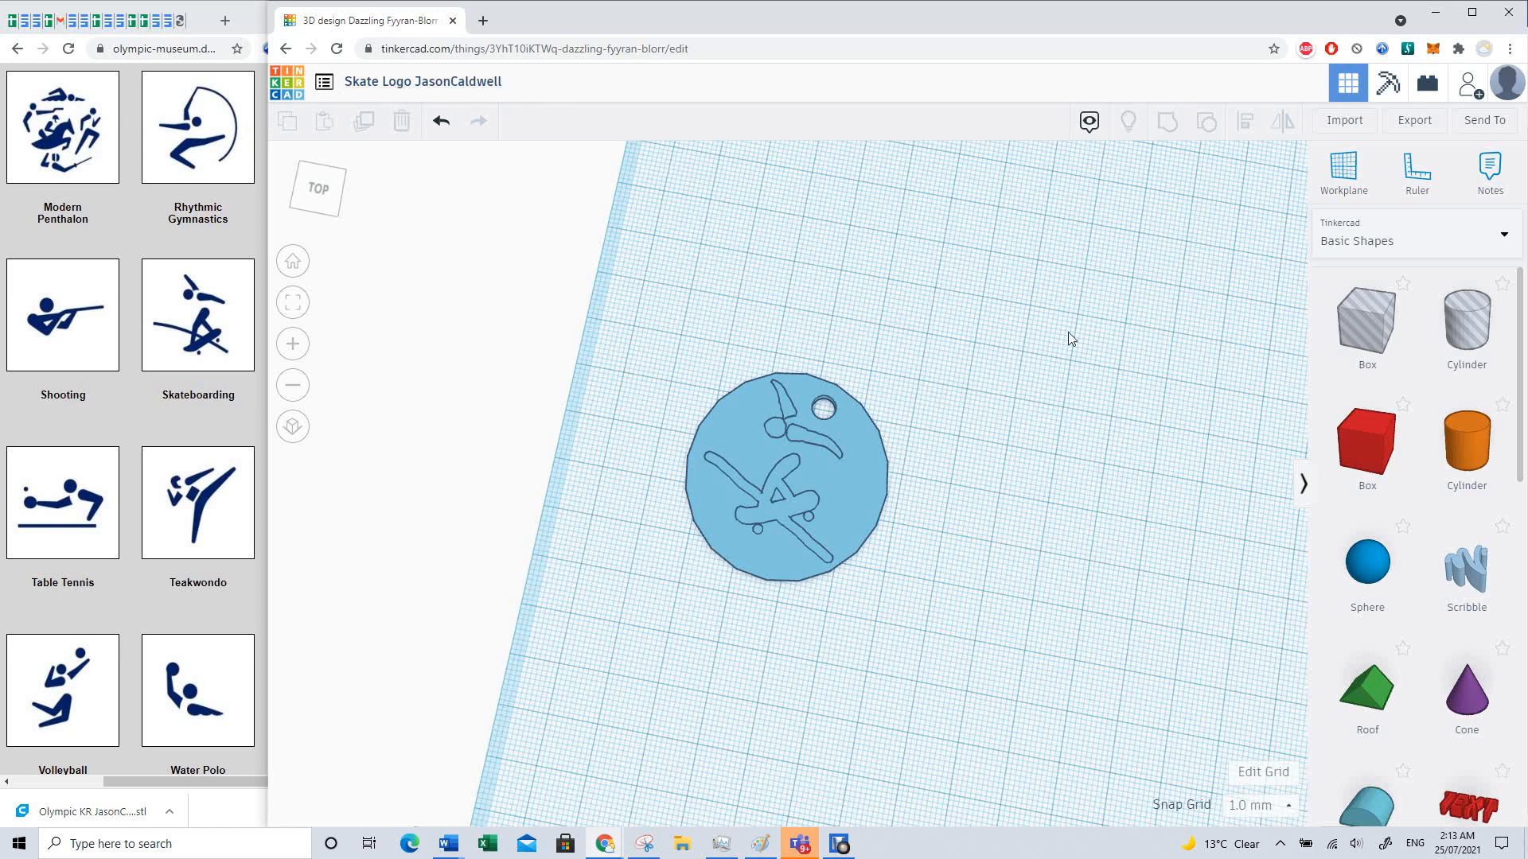
Step: Export everything in the design as an STL file for 3D printing
{"action": "left_click", "coordinate": [309, 208]}
{"action": "left_click_drag", "start_coordinate": [307, 203], "coordinate": [308, 191]}
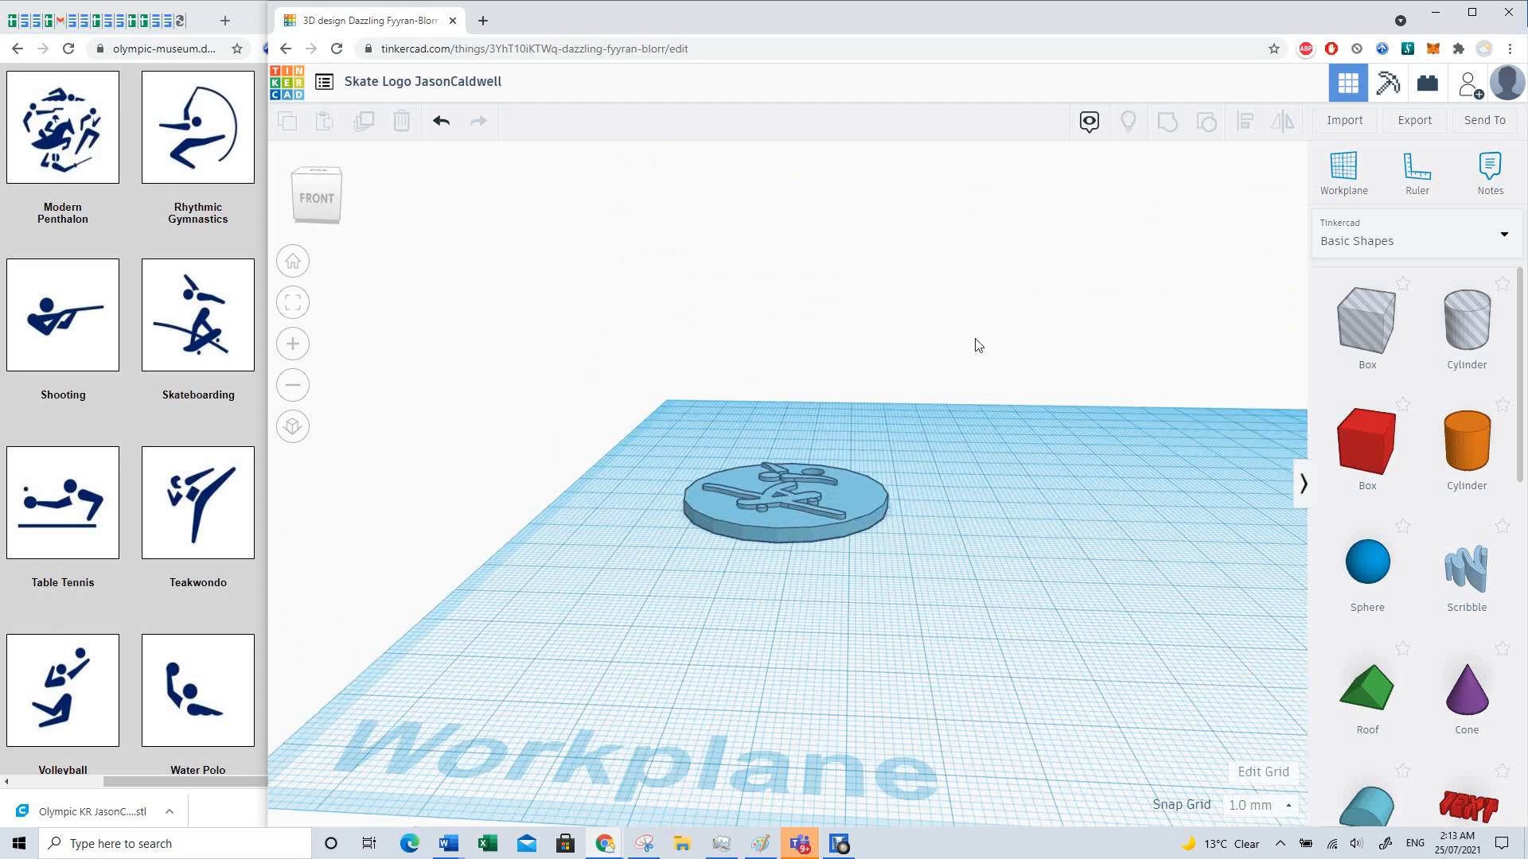
{"action": "left_click", "coordinate": [1409, 127]}
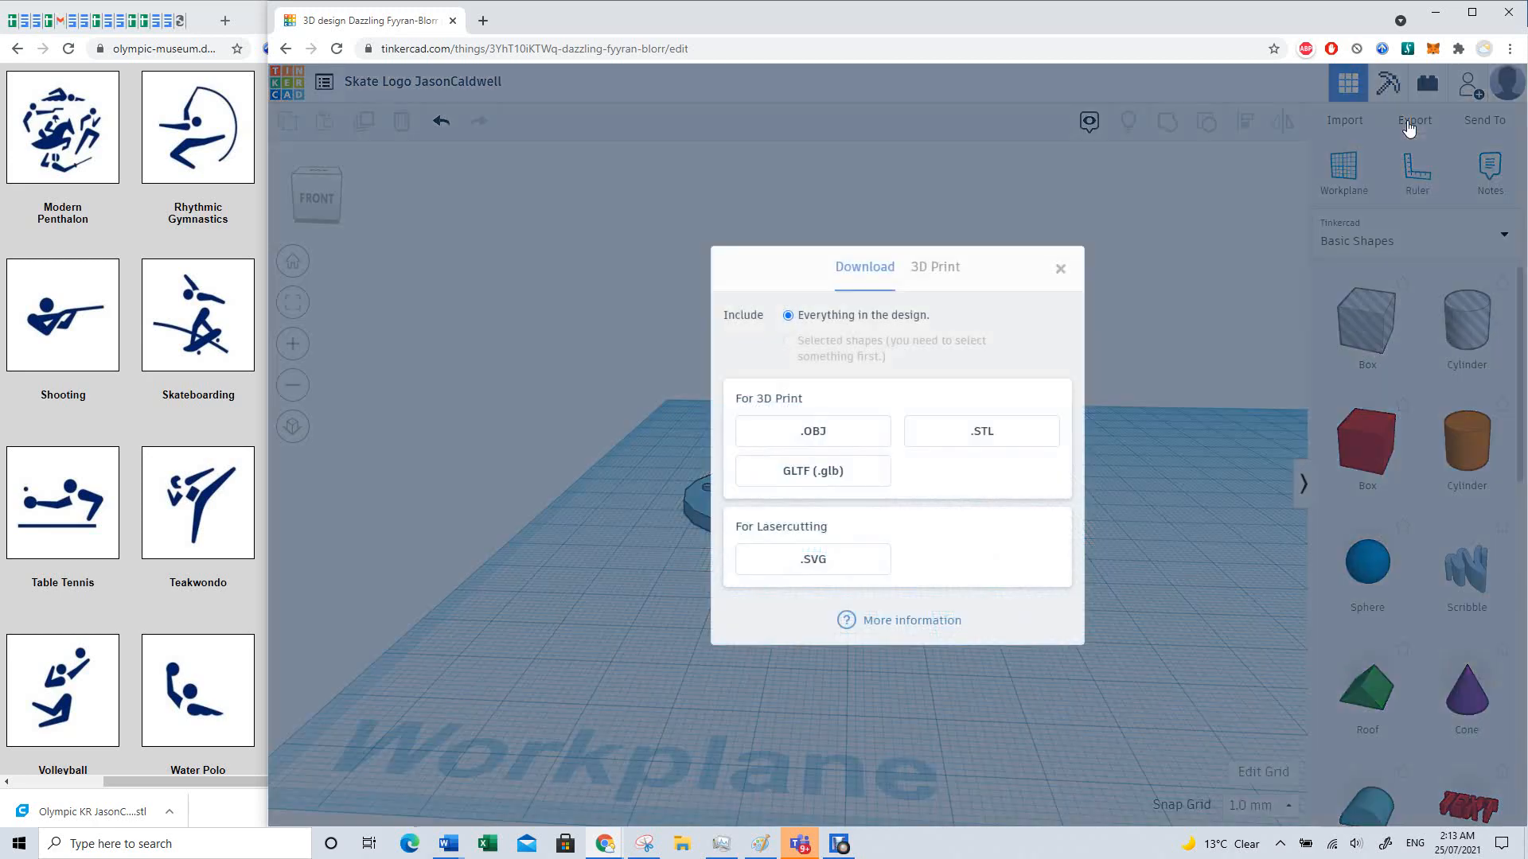
{"action": "left_click", "coordinate": [957, 442]}
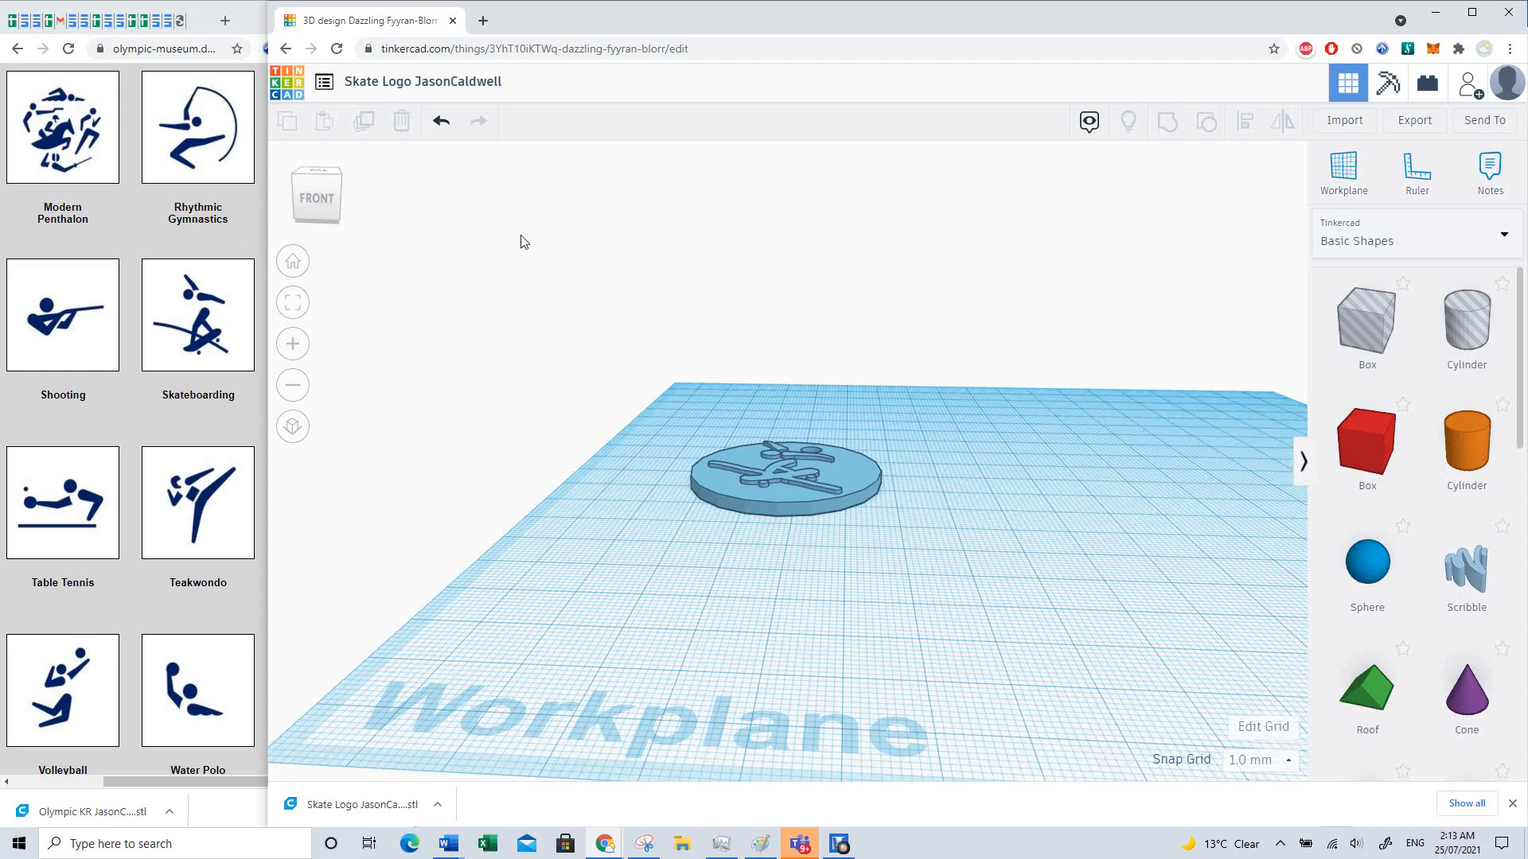
{"action": "key", "text": "alt+Tab"}
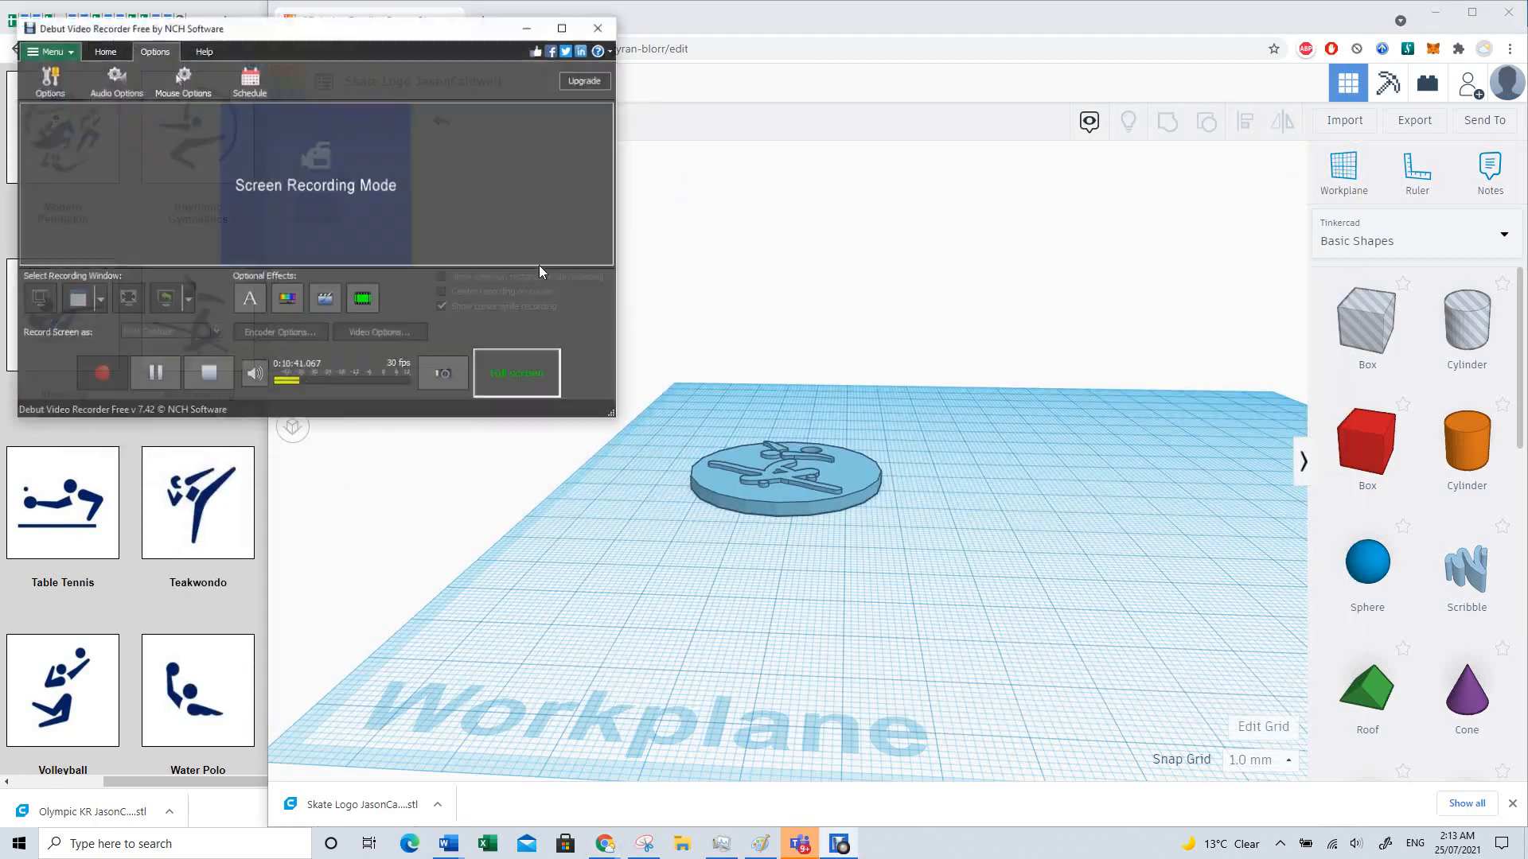